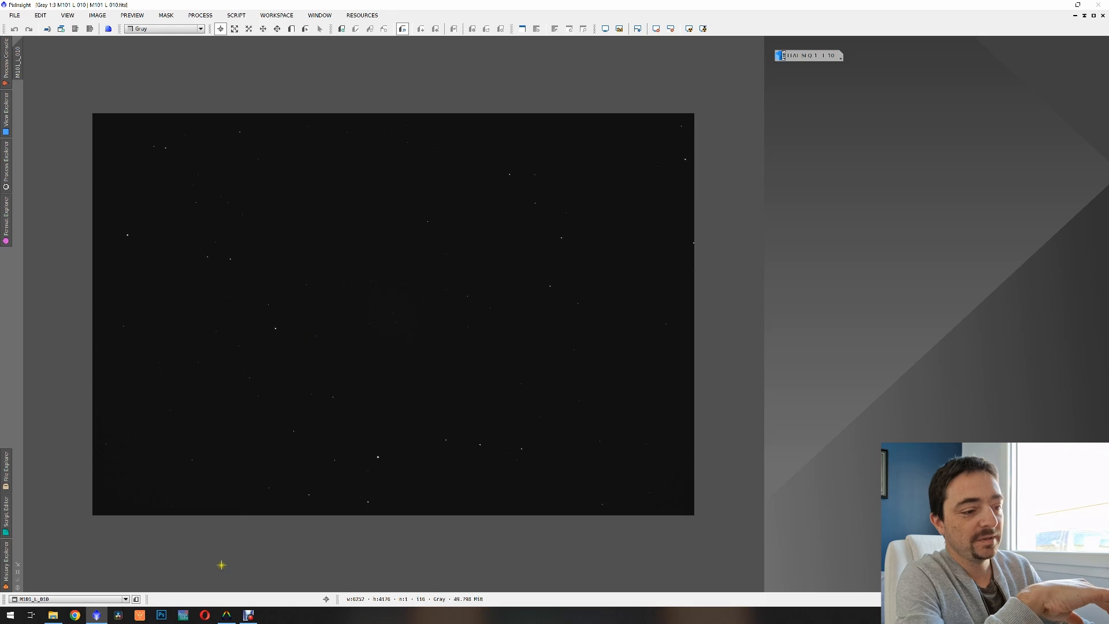
Step: Switch to PRISM and set the M101_L-010 image's display thresholds to about 1228 high and 894 low
click(227, 618)
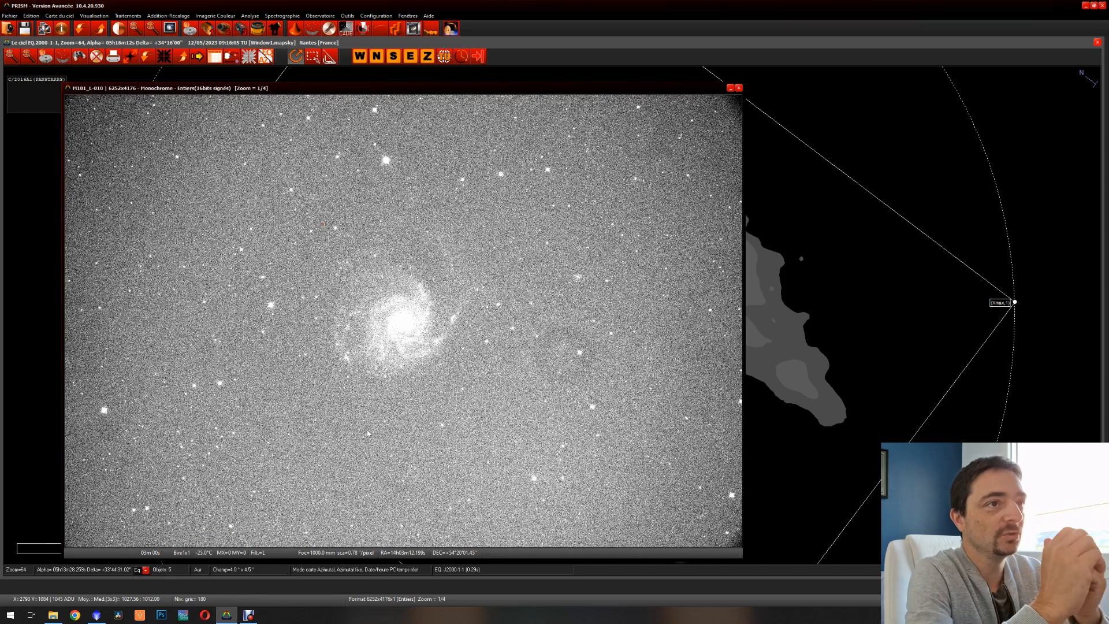
click(123, 30)
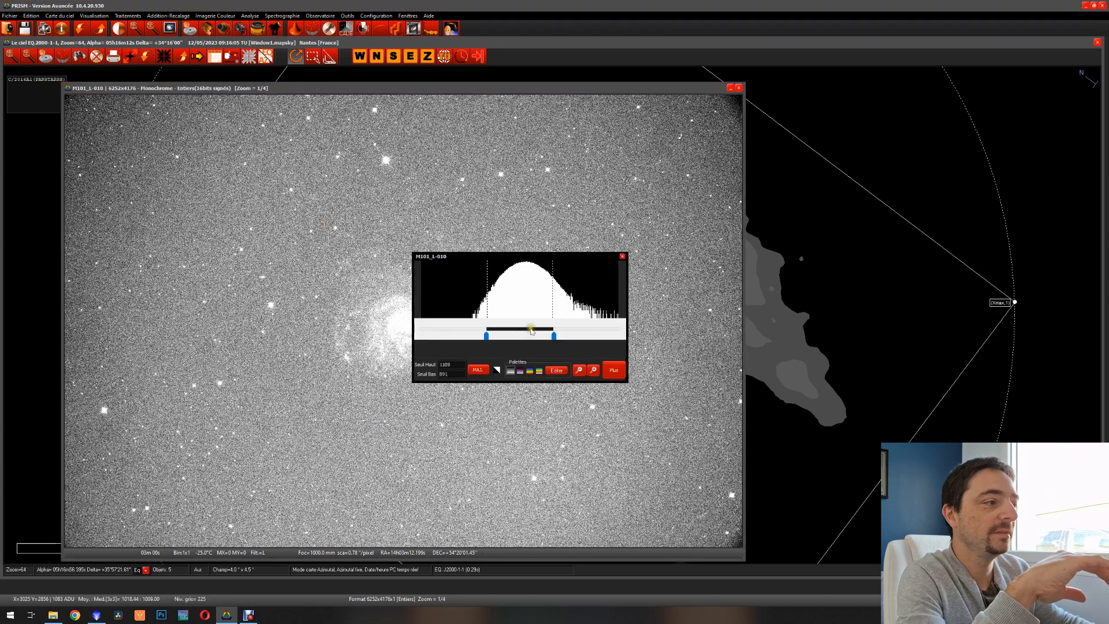
drag(554, 336, 588, 337)
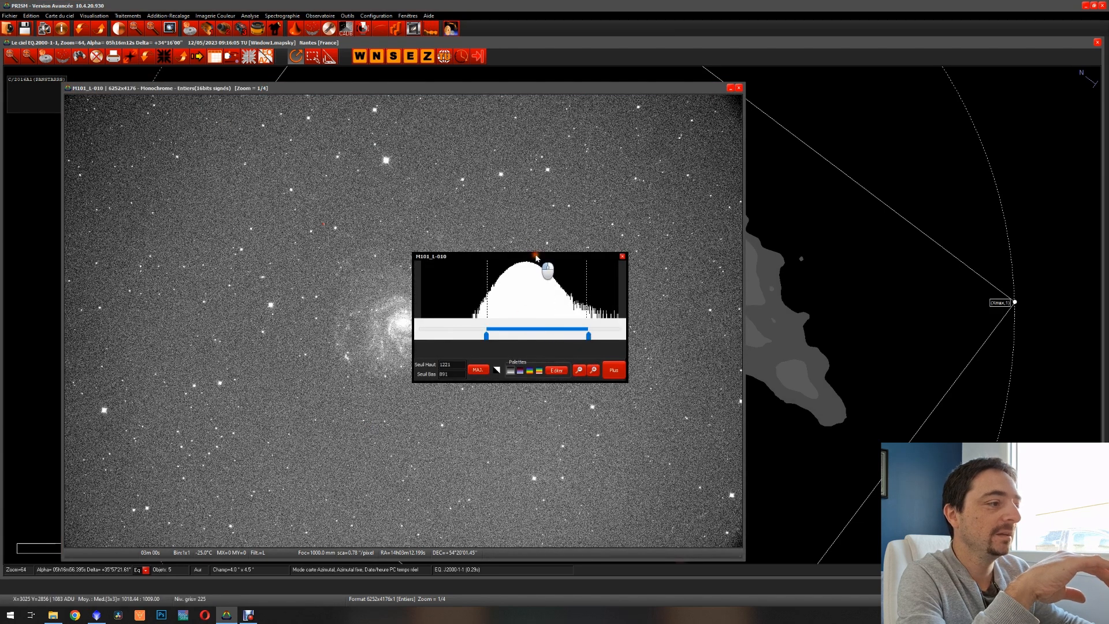
drag(535, 258, 568, 261)
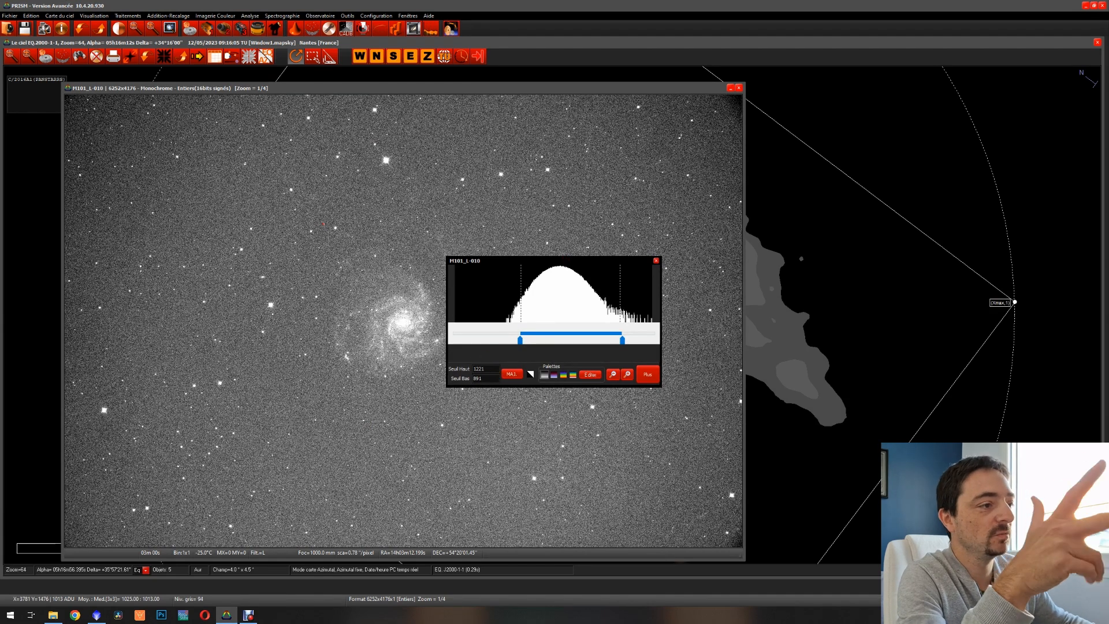
drag(565, 262, 631, 252)
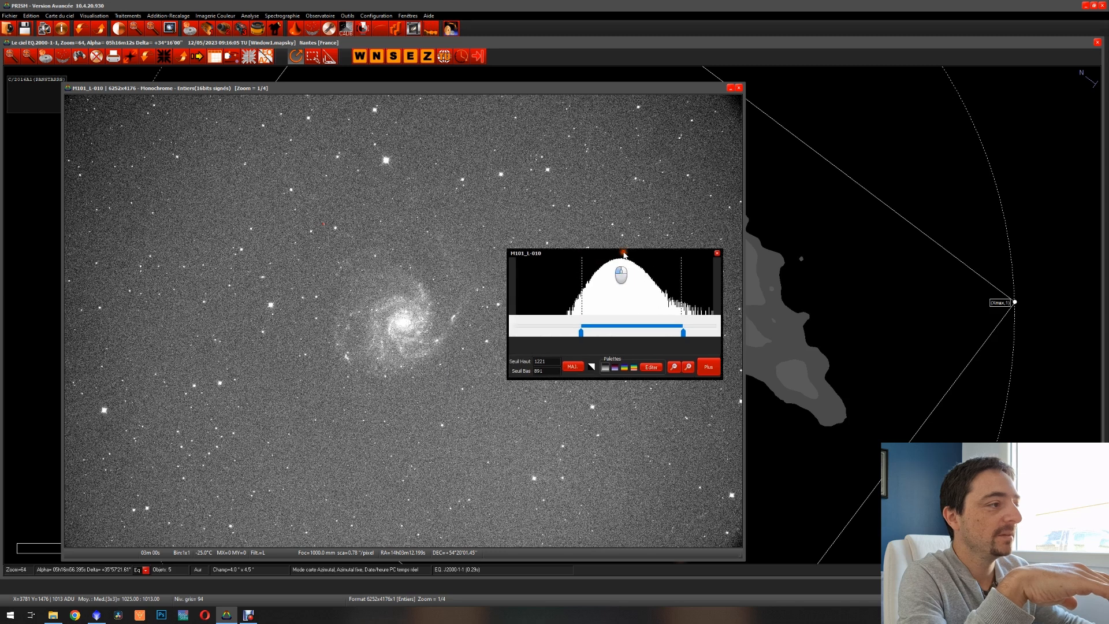
drag(623, 325, 586, 332)
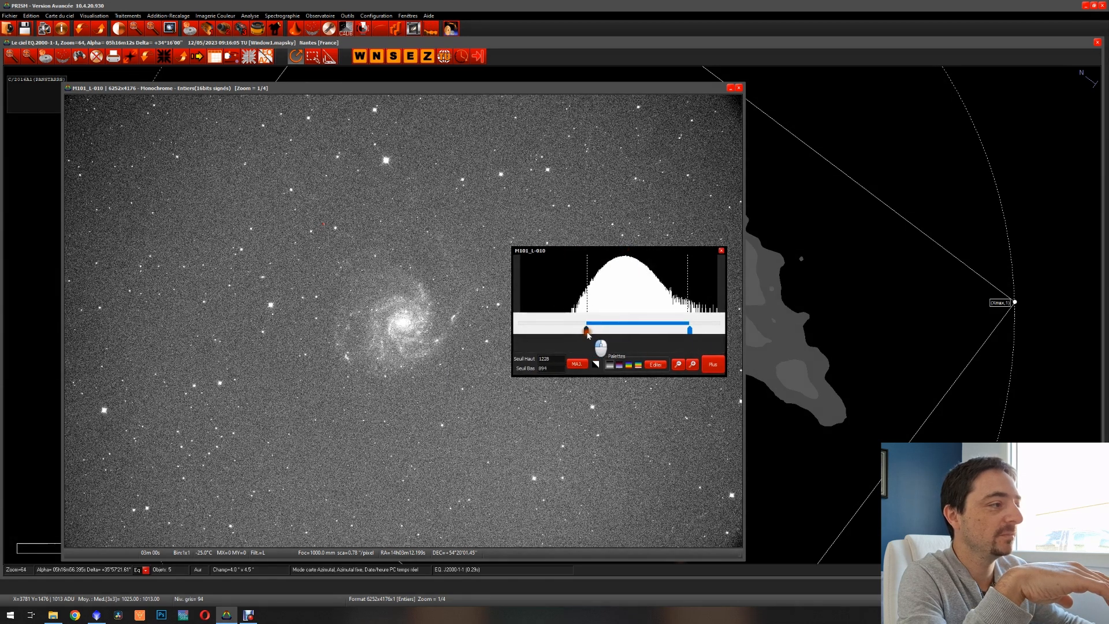
Step: Try the rainbow colour palette on the M101 image, and restore the greyscale palette
click(715, 366)
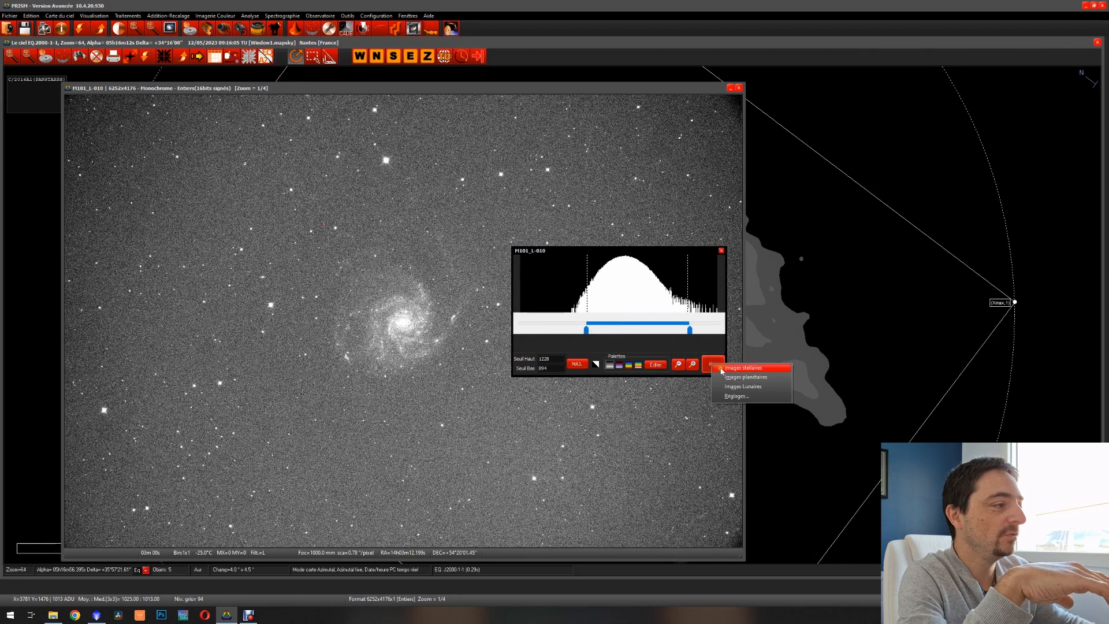
click(688, 348)
click(658, 365)
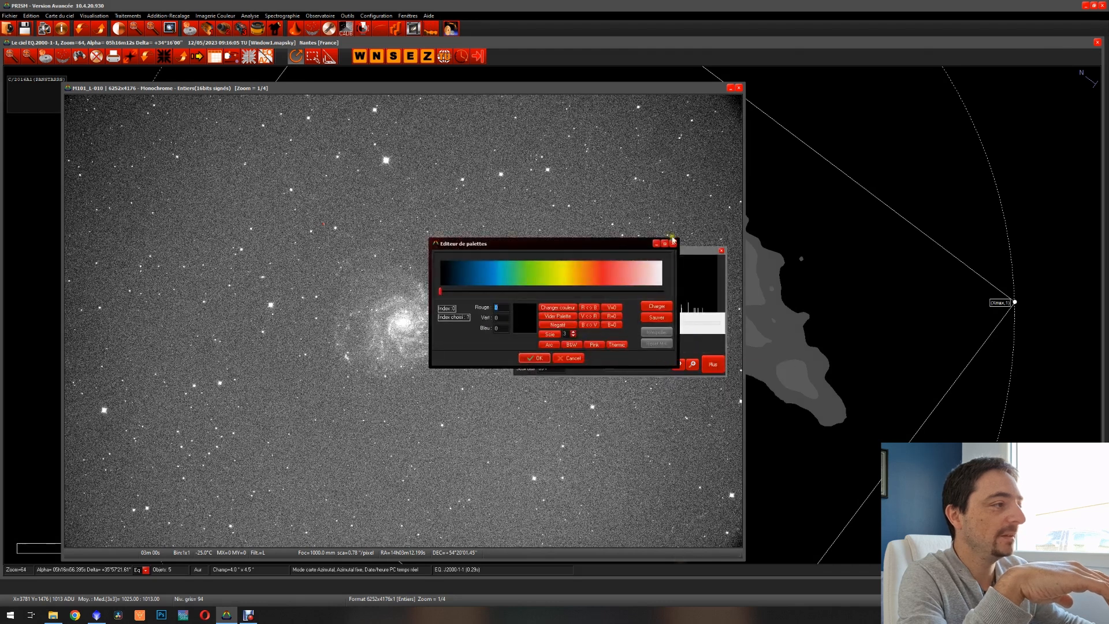
click(534, 358)
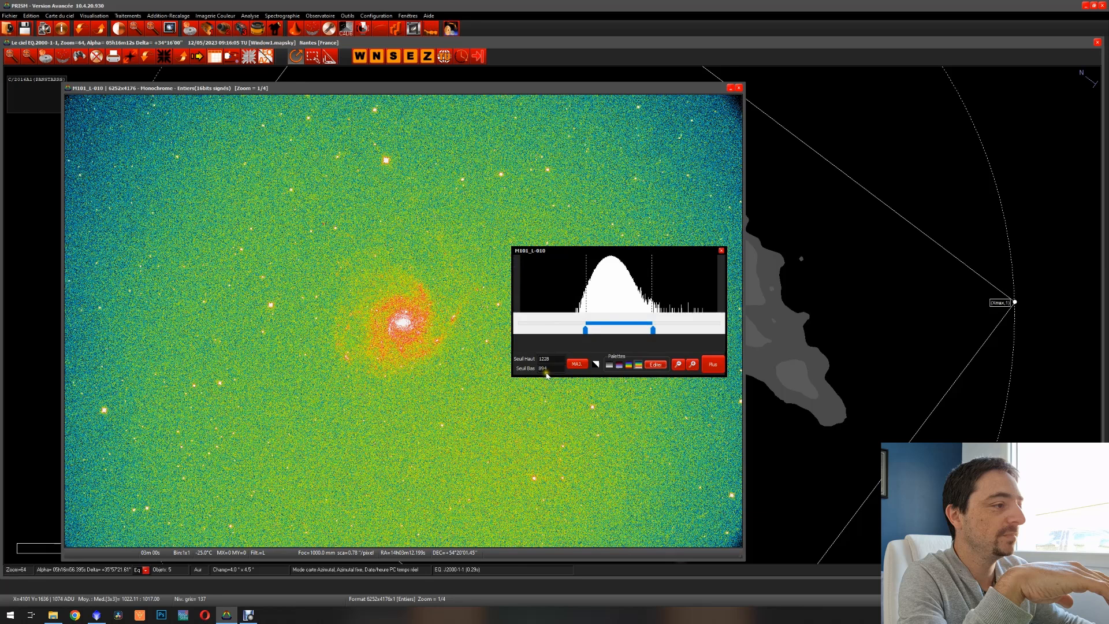
click(609, 365)
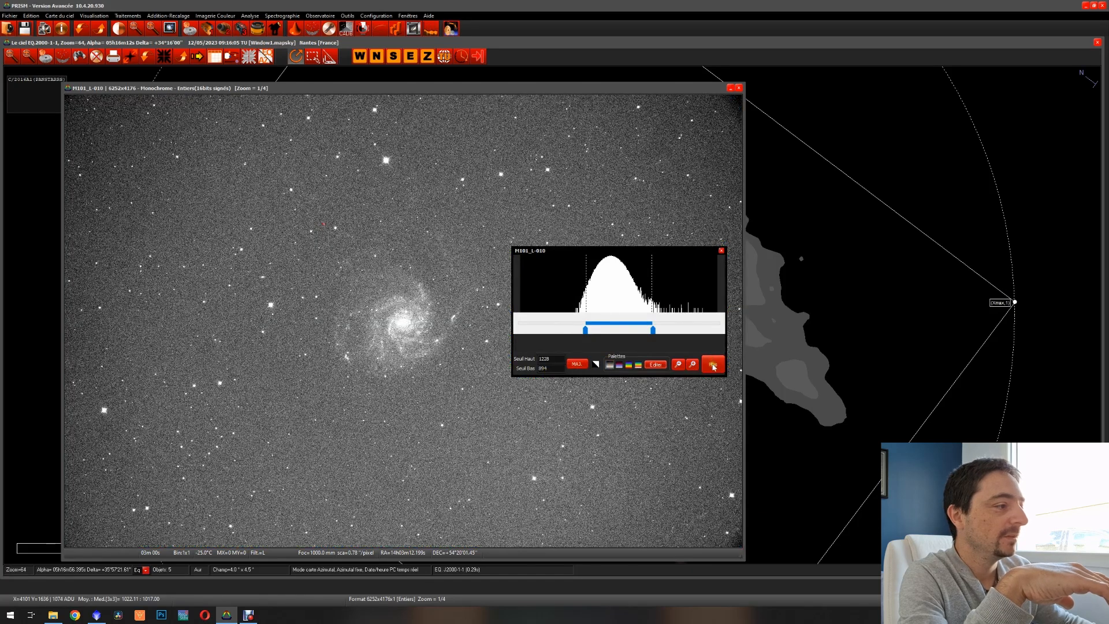
Step: Set the M101 image's display thresholds to about 1415 high and 840 low, and close the threshold window
click(692, 365)
drag(657, 326, 701, 333)
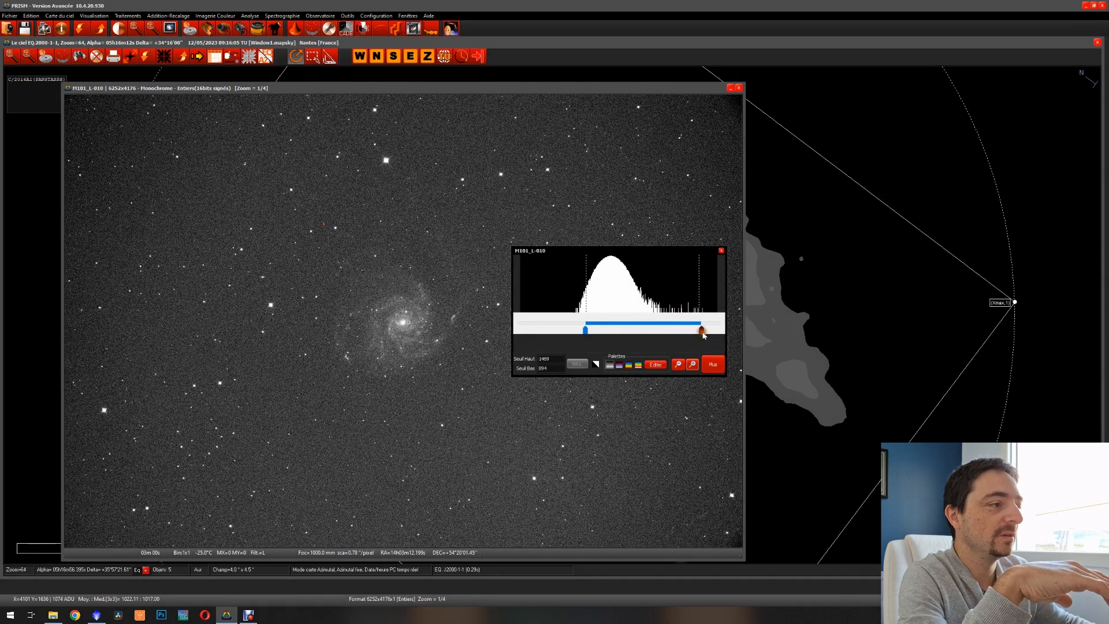
drag(612, 325, 601, 325)
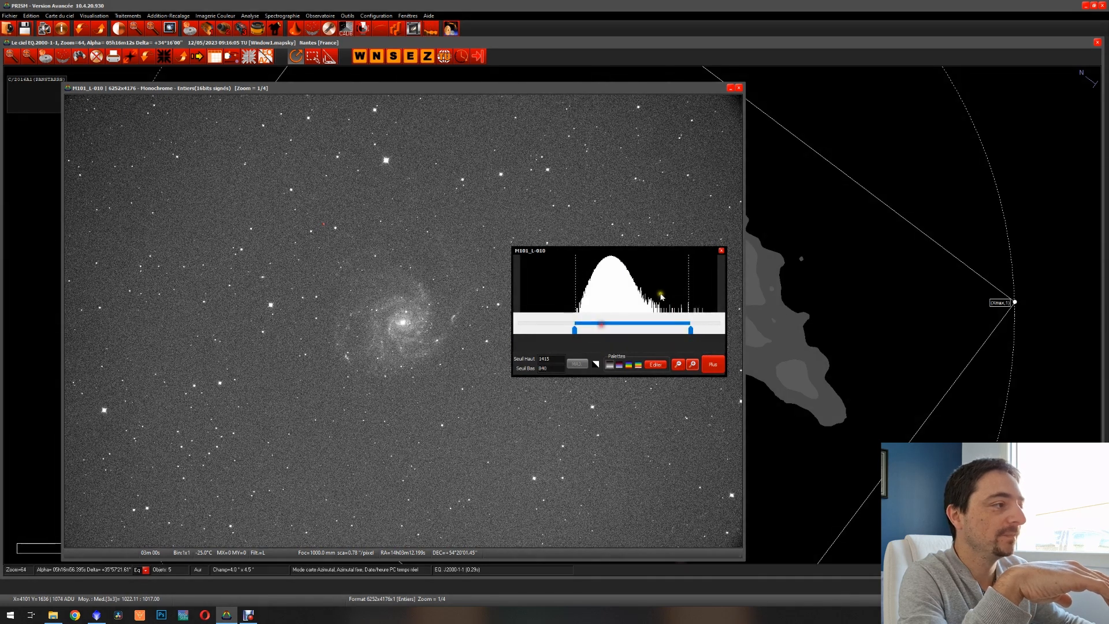
click(721, 250)
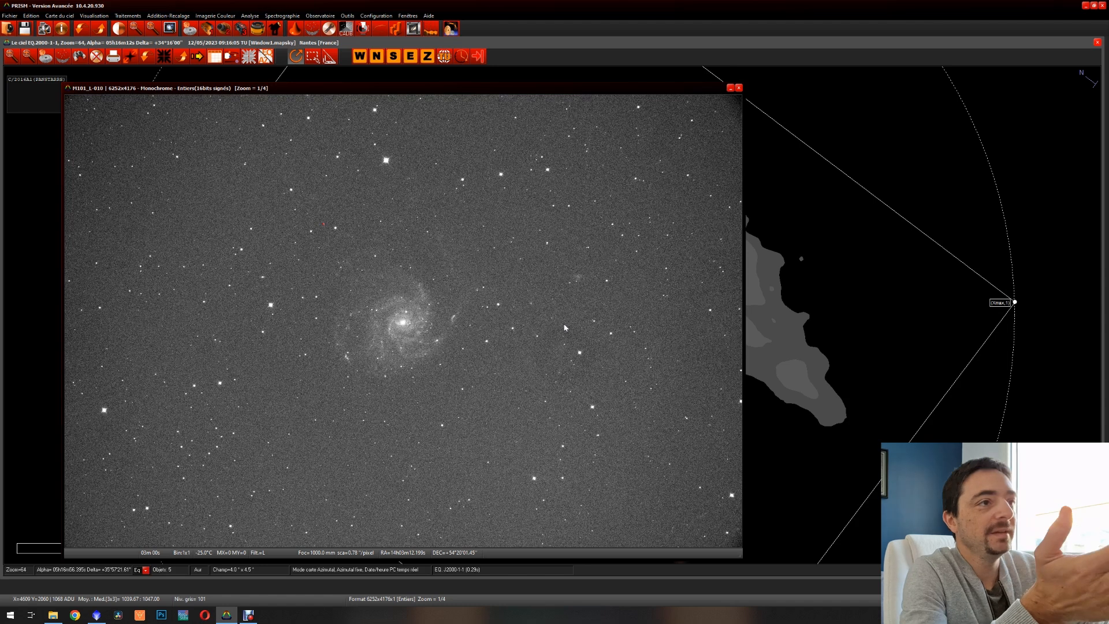
click(119, 28)
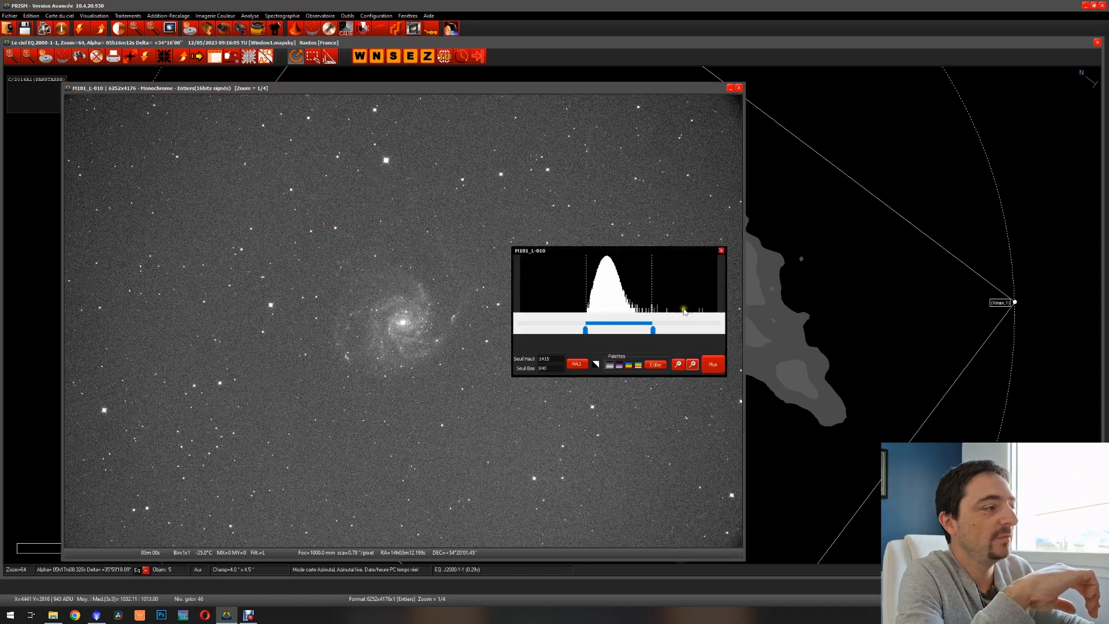
click(721, 250)
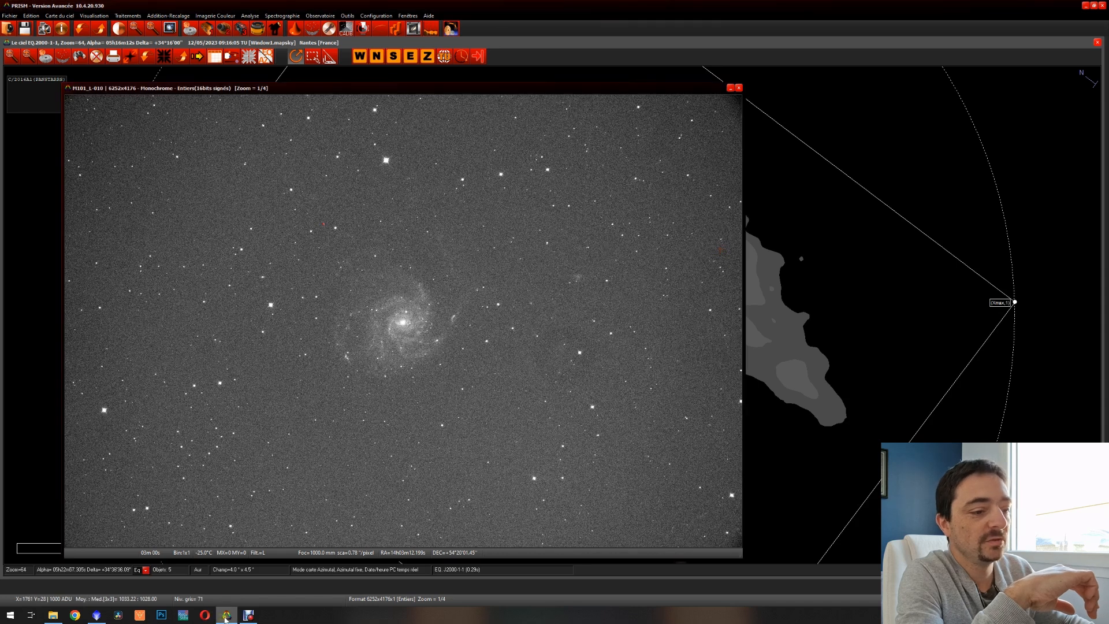
Step: Switch to PixInsight and auto-stretch the display of M101_L_010 with ScreenTransferFunction
click(96, 615)
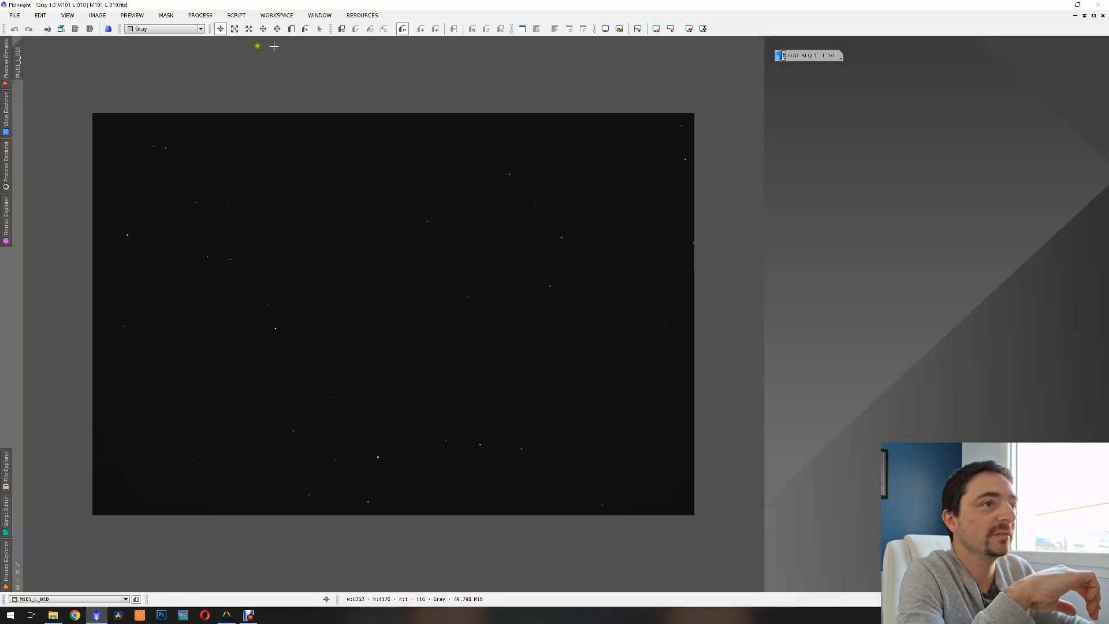
click(194, 16)
mouse_move(225, 28)
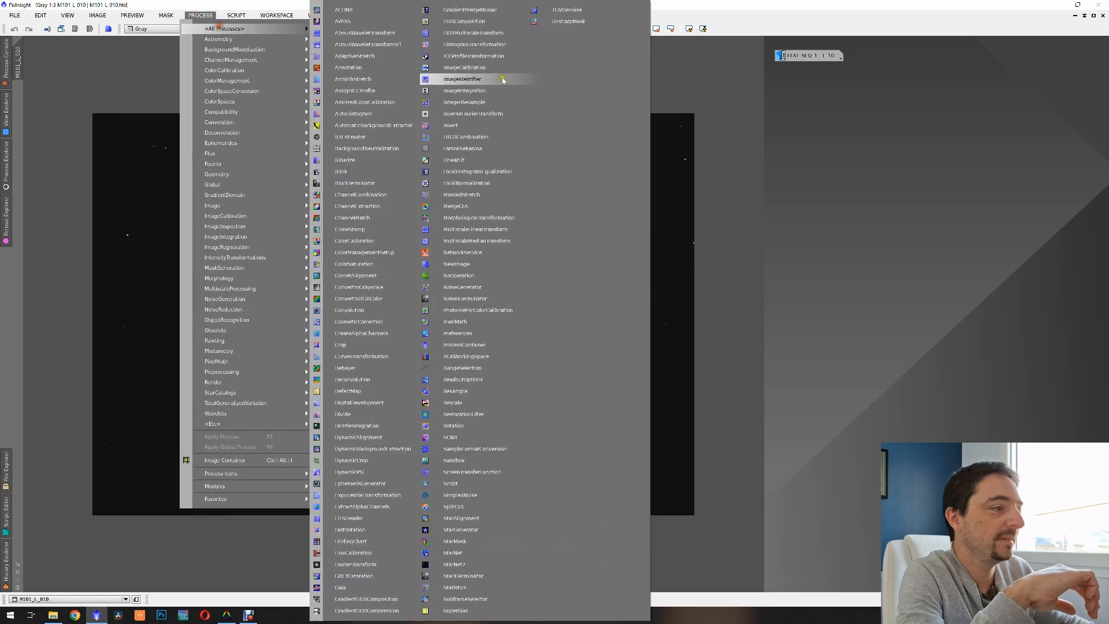
click(475, 472)
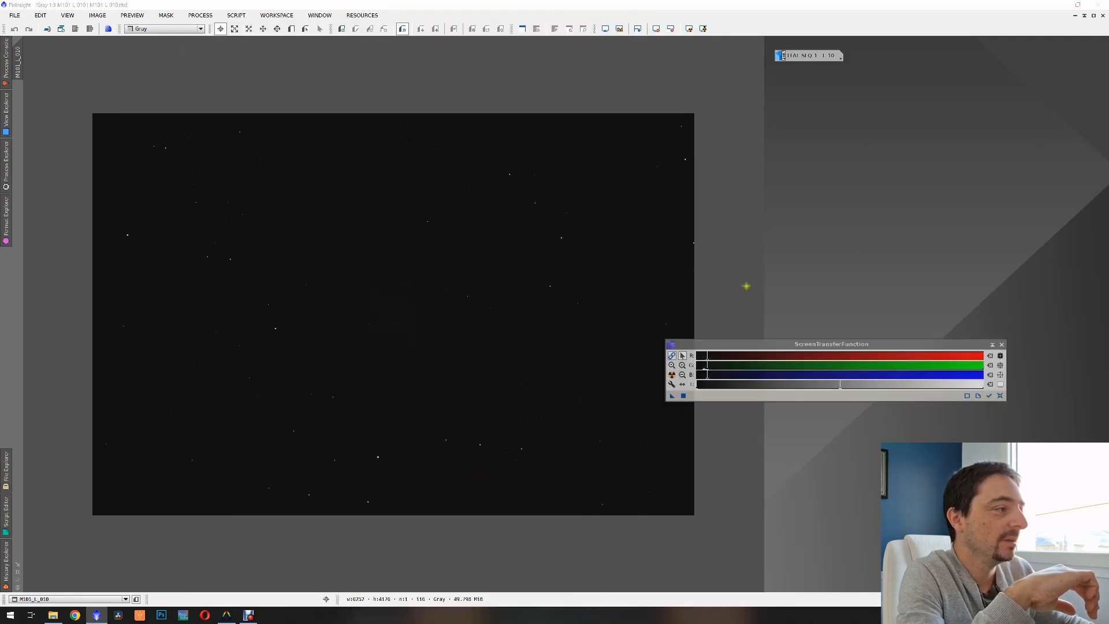
drag(747, 347, 822, 206)
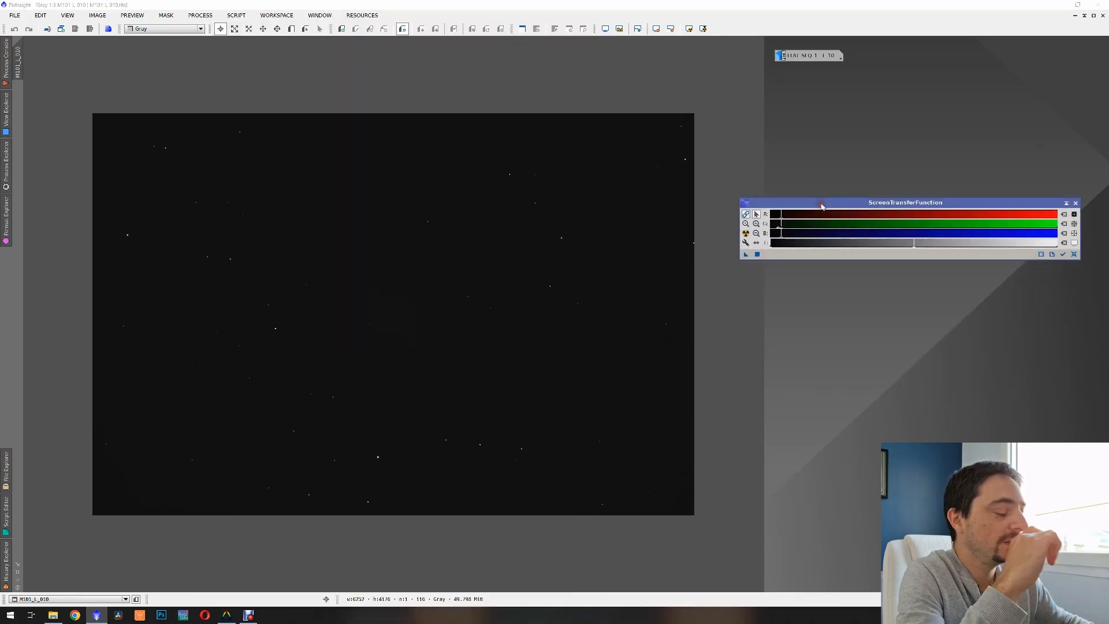
click(747, 233)
Step: Examine the stretched galaxy up close and compare it with the PRISM display, ending back in PixInsight
scroll(424, 378, up, 2)
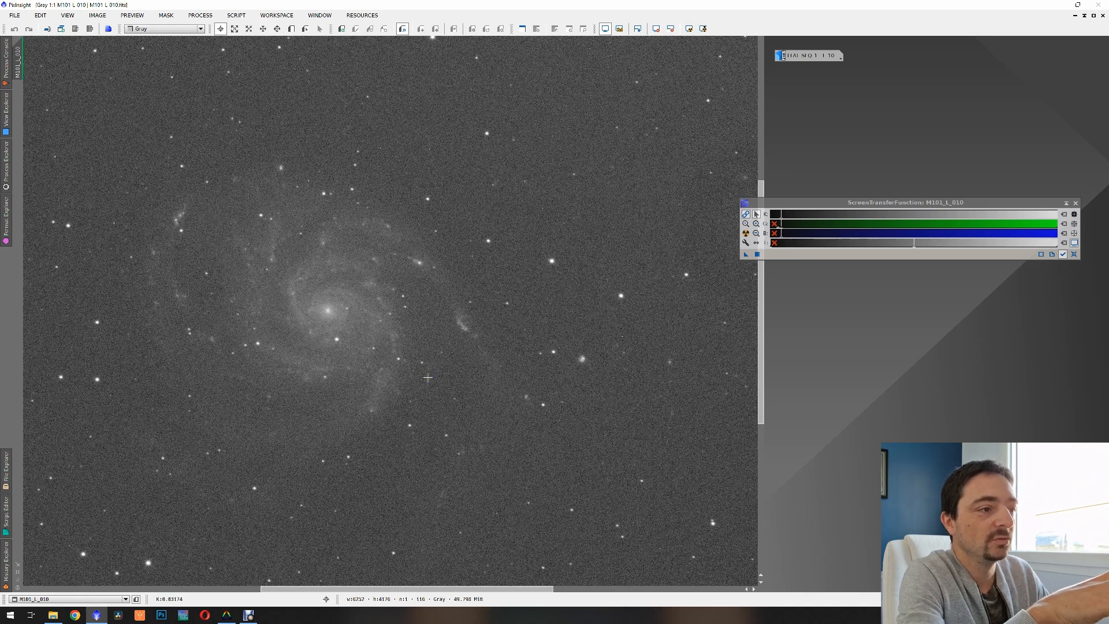
scroll(427, 378, down, 2)
click(226, 615)
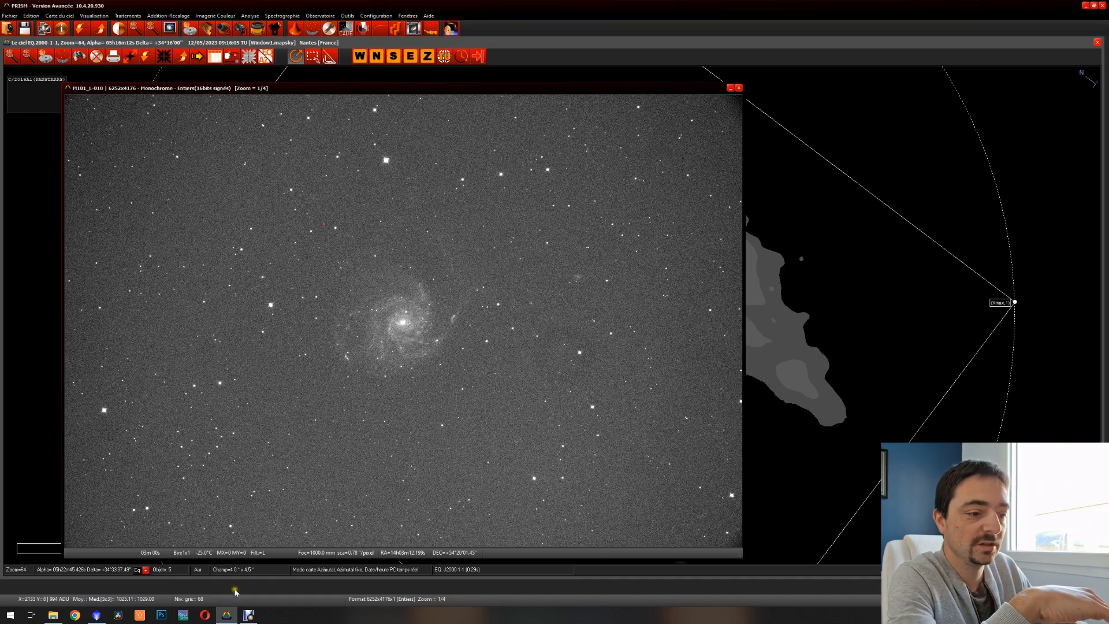
click(97, 615)
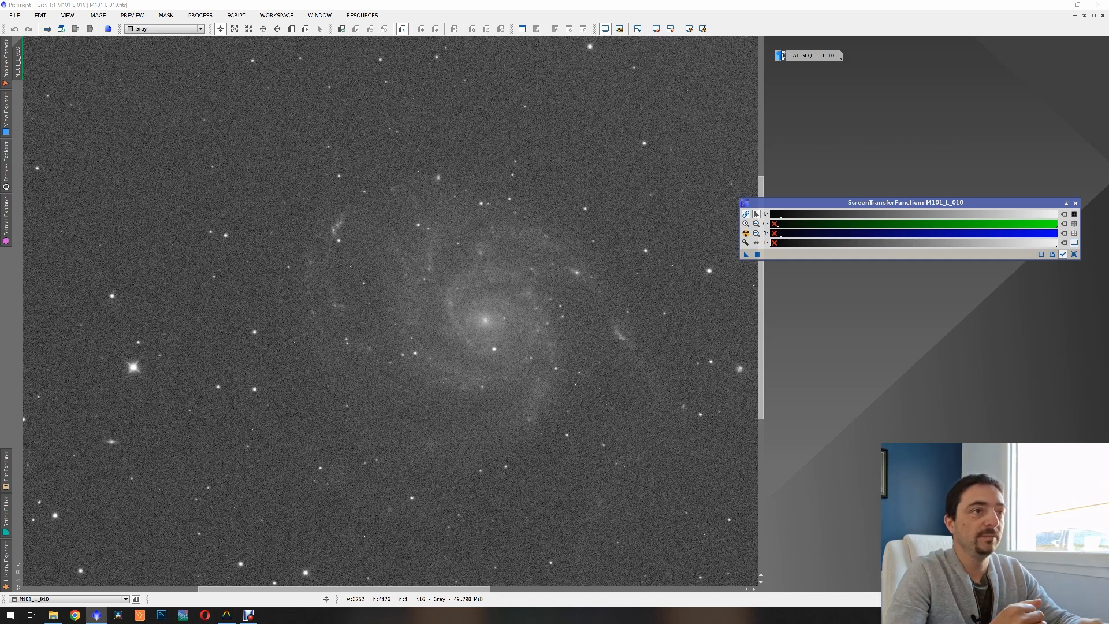
Step: Load the header of the M101_L_010 view with the FITSHeader process and look through its keywords
click(201, 13)
mouse_move(220, 28)
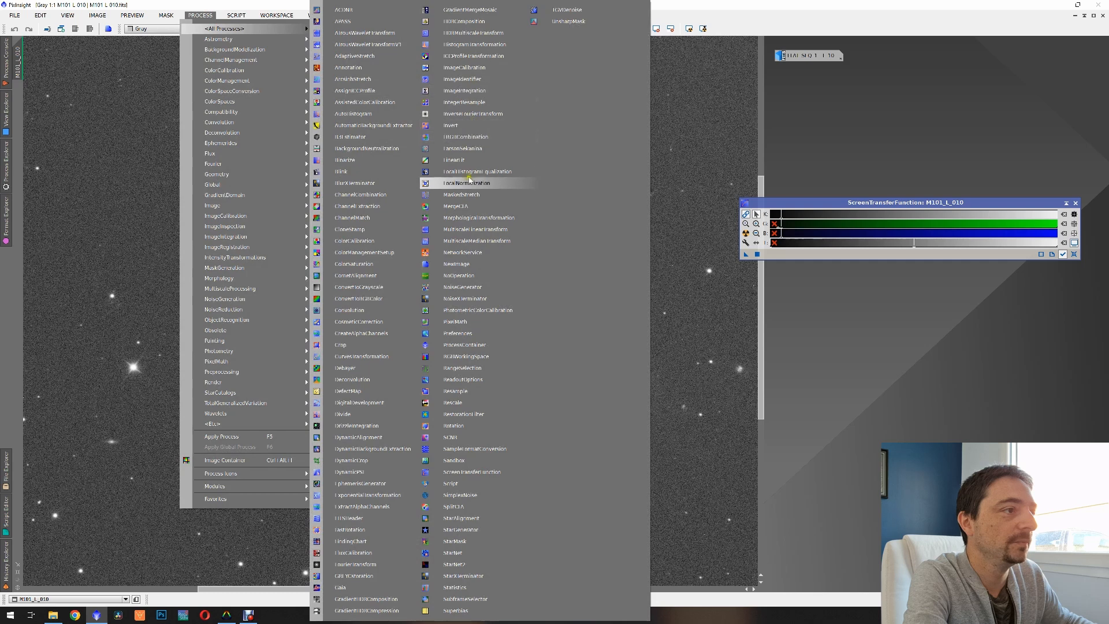
click(354, 518)
click(396, 90)
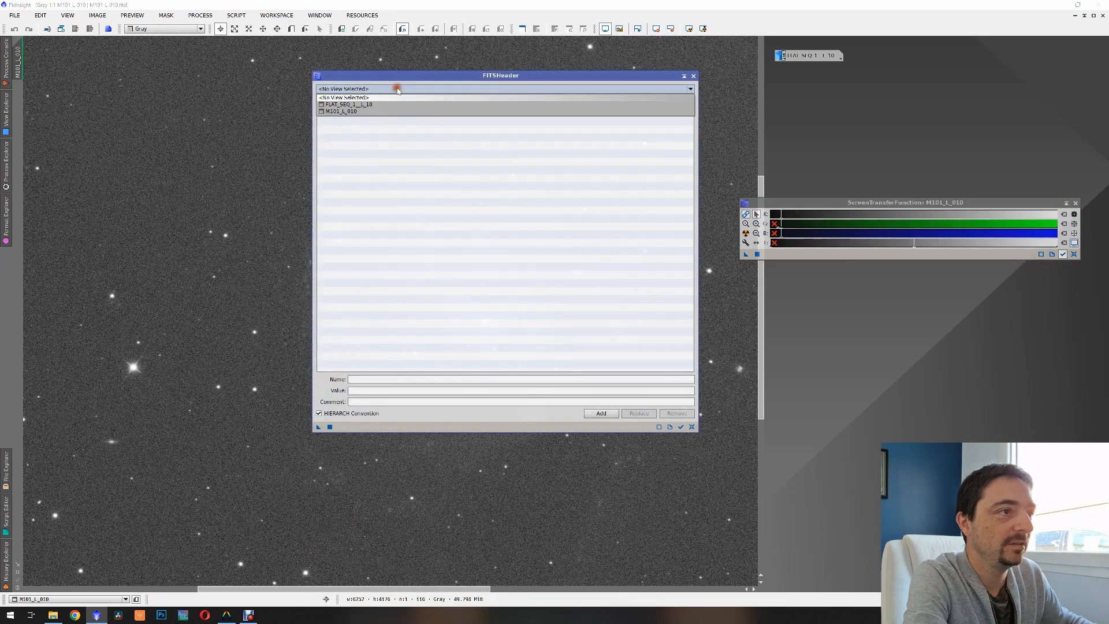
click(352, 111)
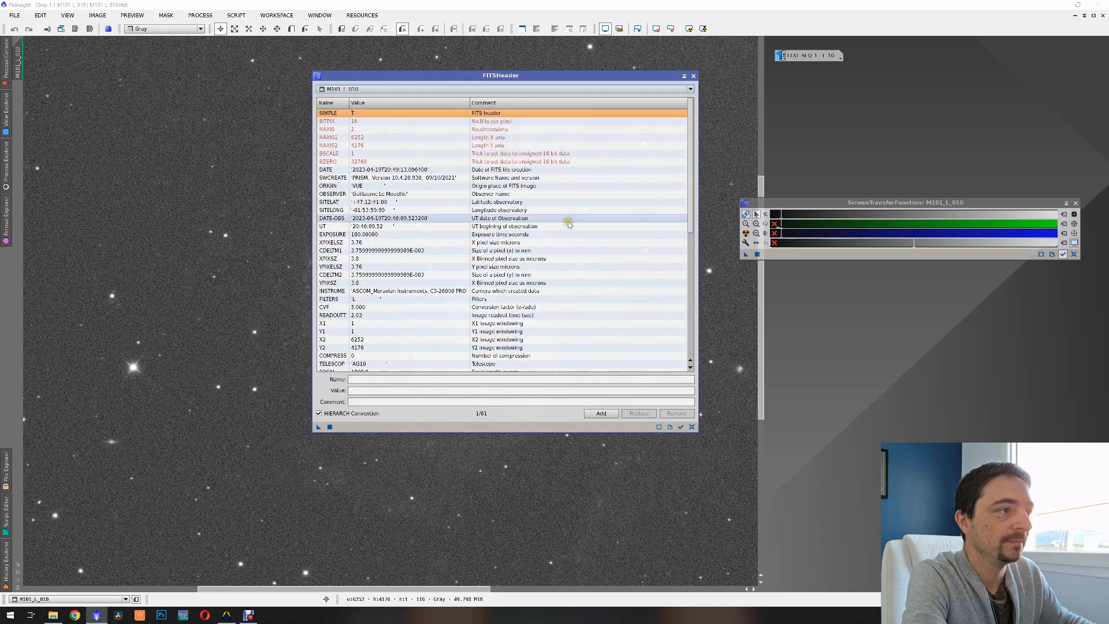
scroll(501, 243, down, 3)
scroll(502, 243, down, 4)
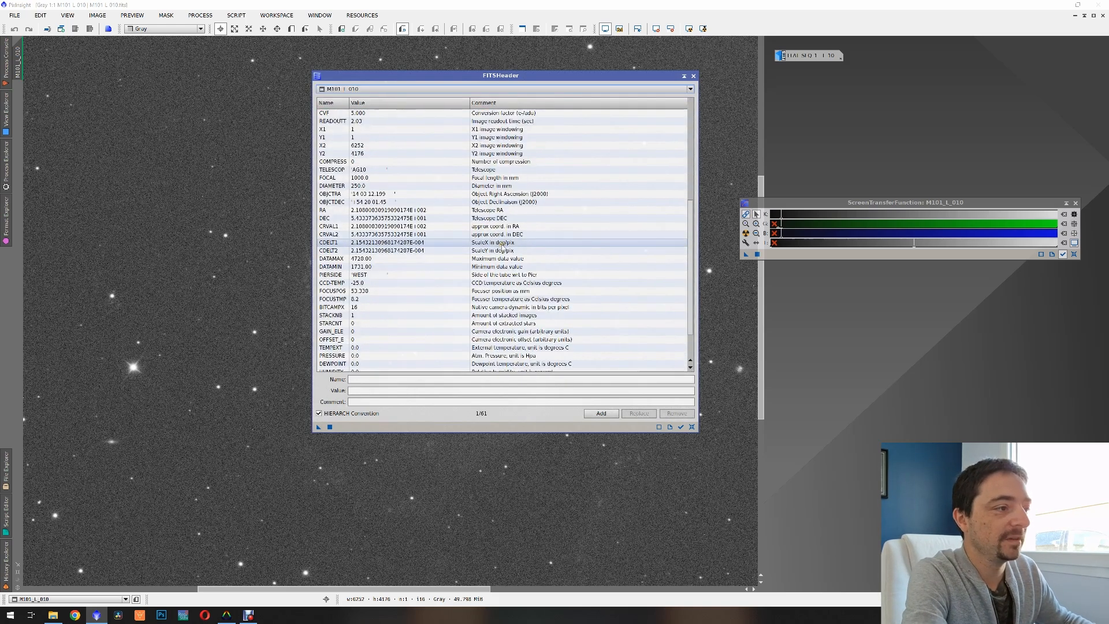
scroll(501, 244, up, 7)
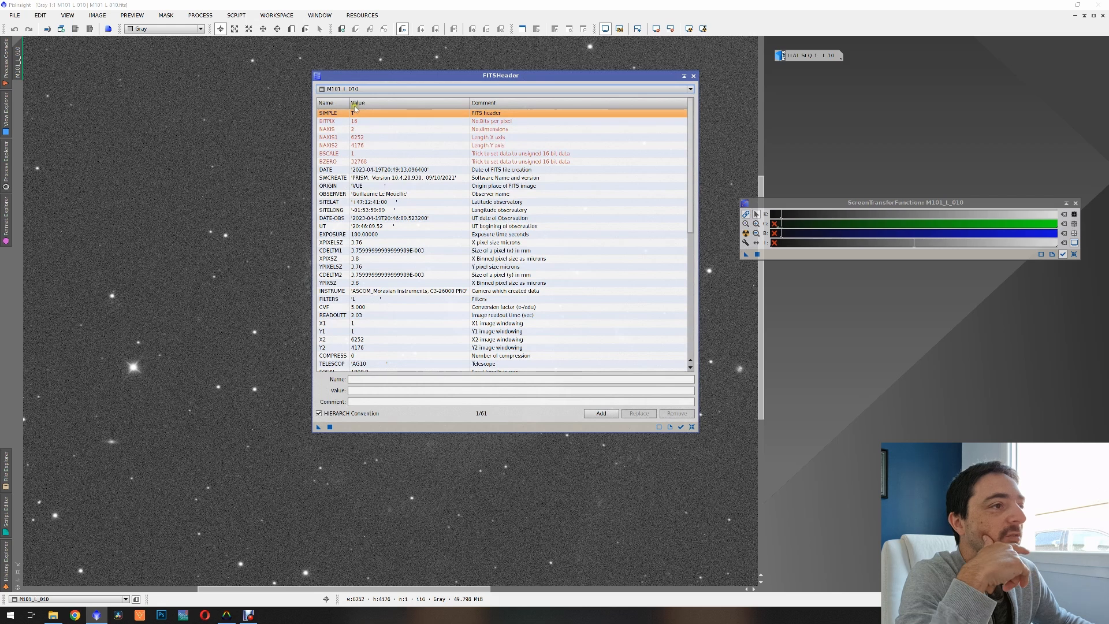
Step: Examine the header's bit depth entry BITPIX and the image dimension entries NAXIS1 and NAXIS2
click(401, 123)
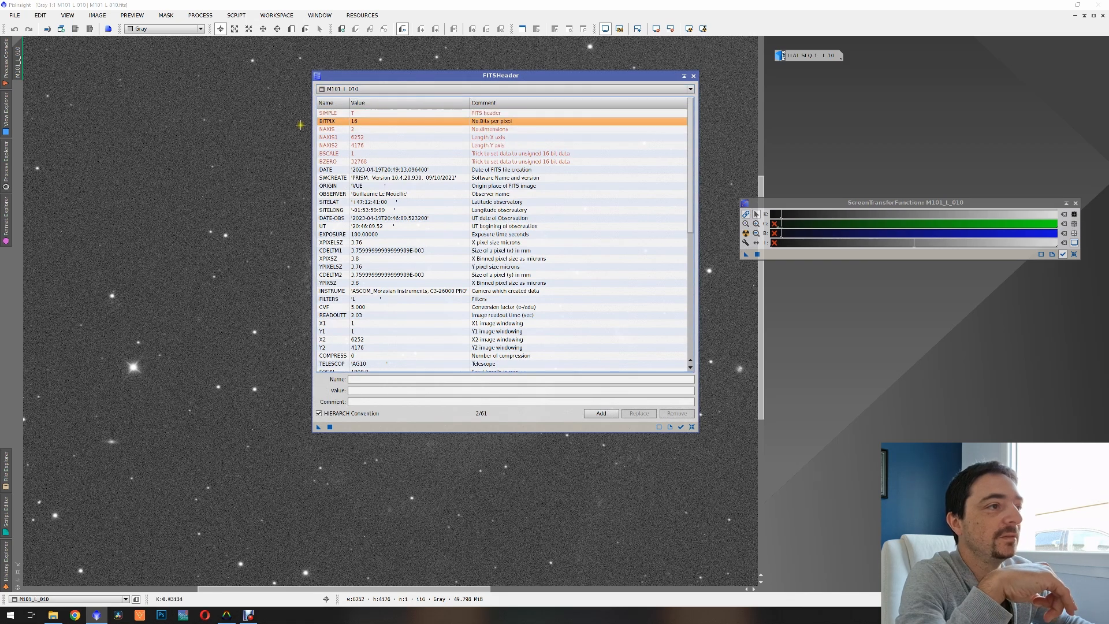
click(370, 136)
click(373, 145)
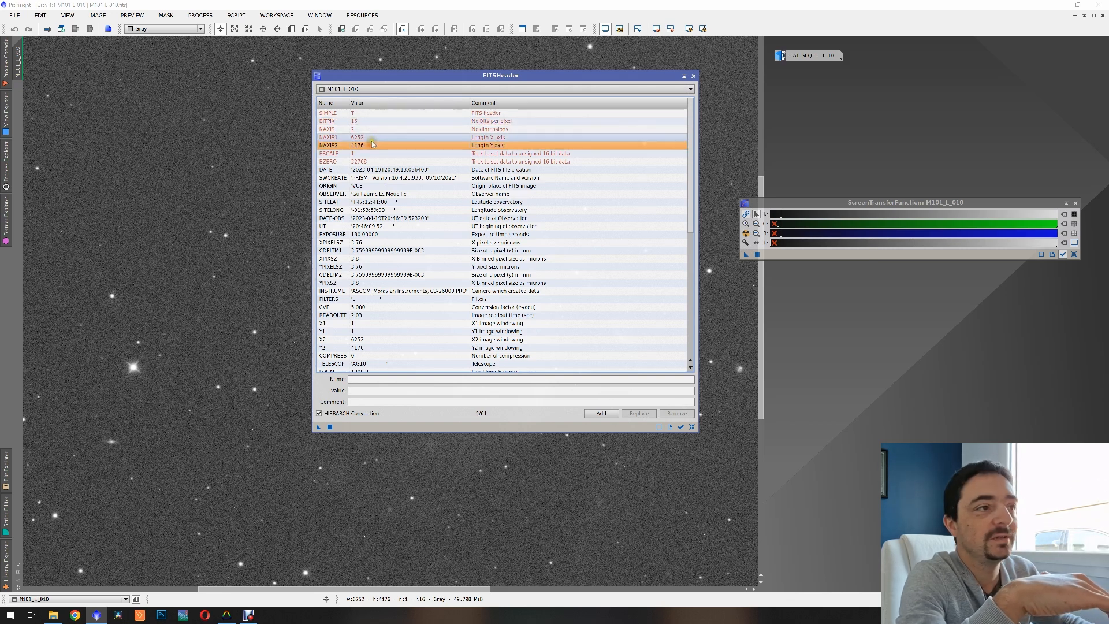
click(372, 139)
click(371, 145)
click(372, 136)
click(372, 144)
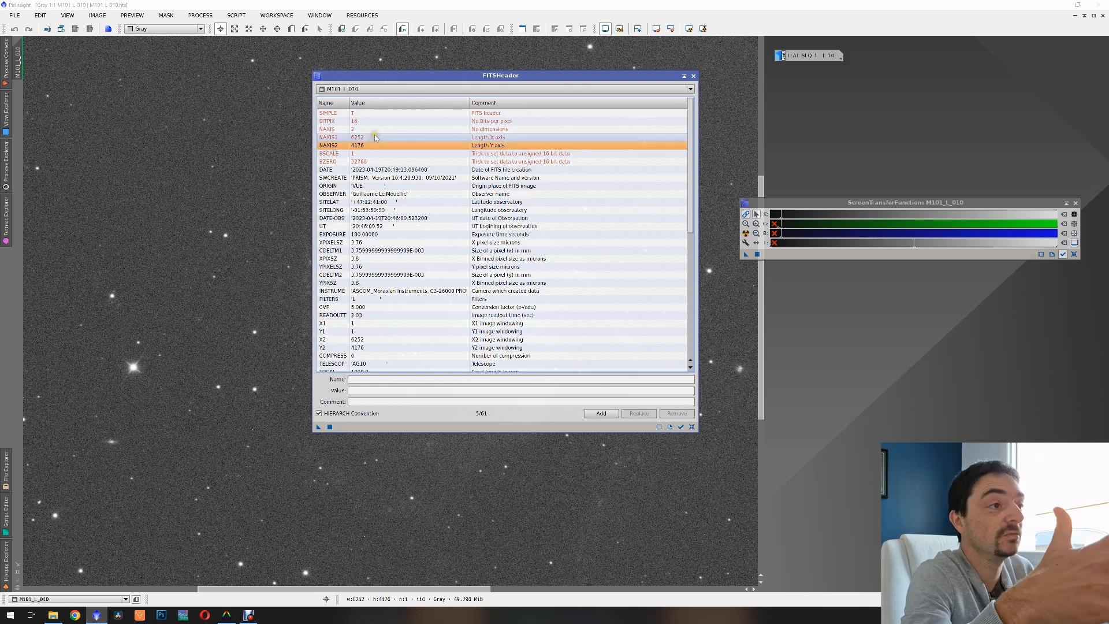
click(373, 139)
click(374, 145)
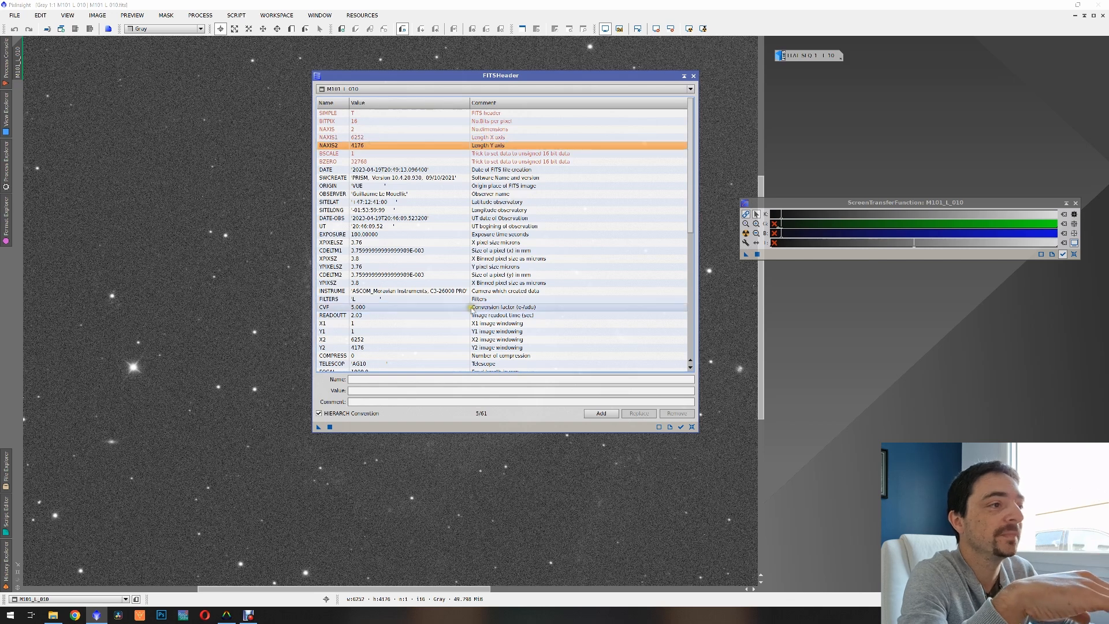
Step: Examine the header's observatory longitude and latitude, observer and origin entries
click(379, 210)
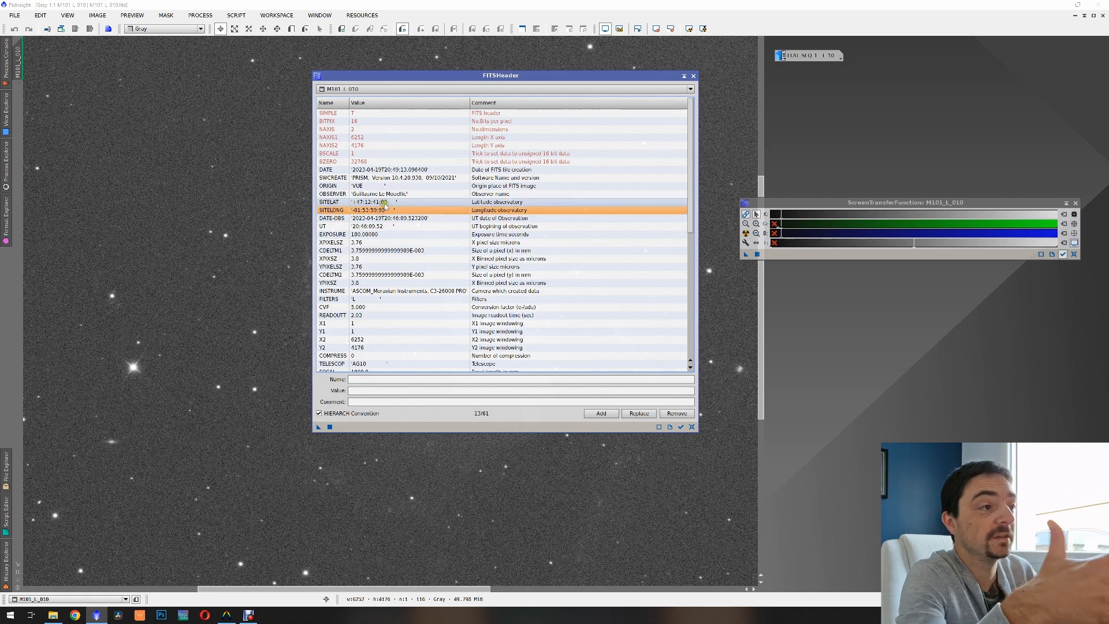
click(386, 202)
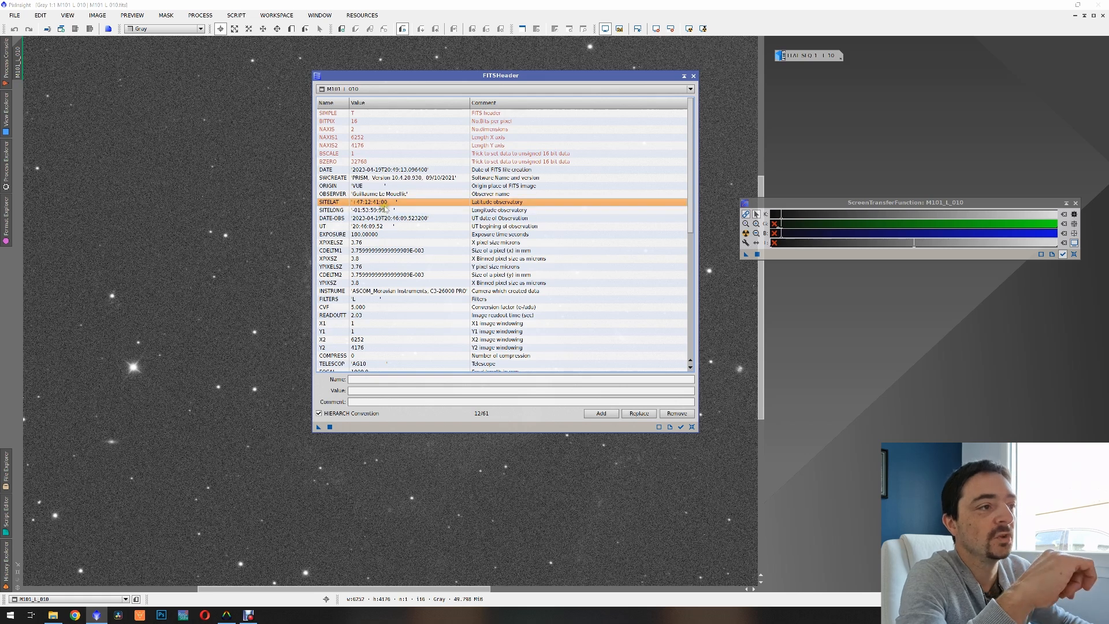
click(390, 194)
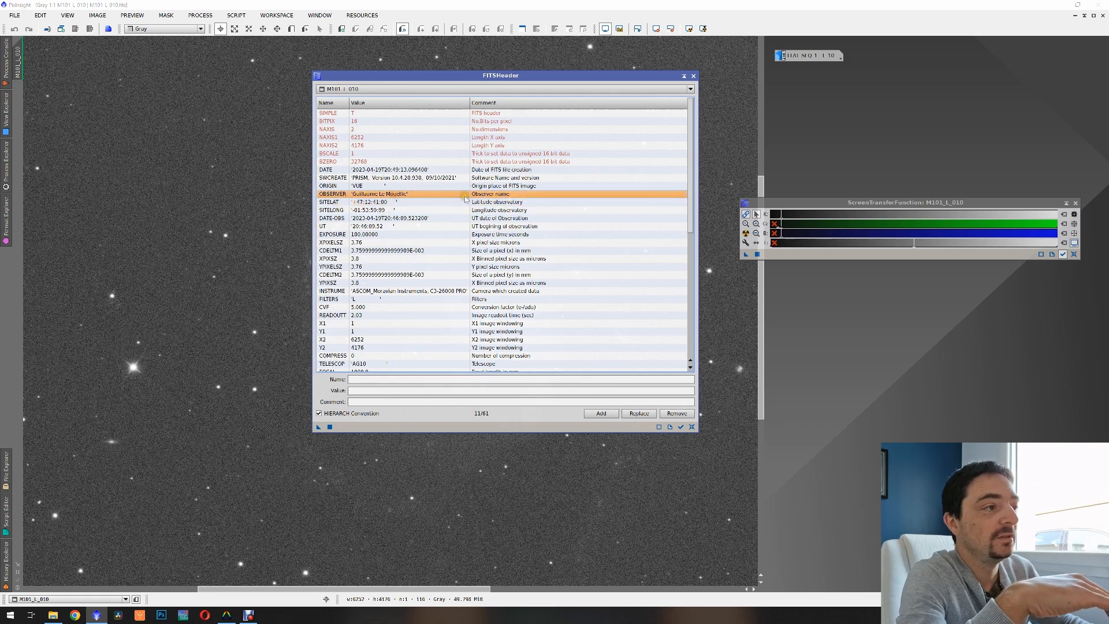
click(368, 187)
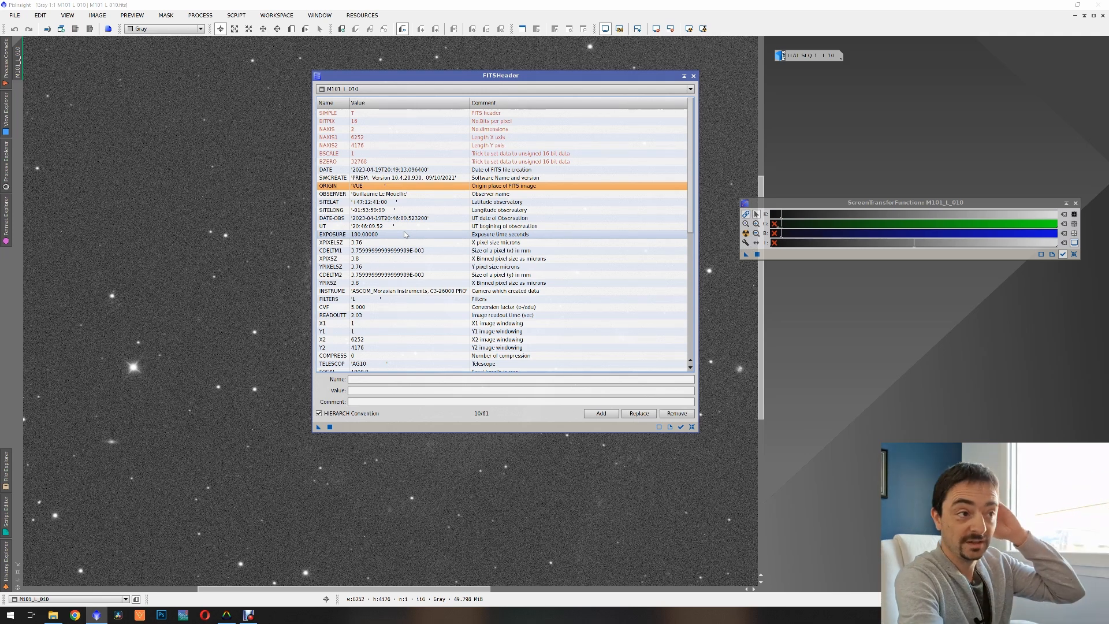
Step: Examine the header's exposure time, pixel size, camera, filter and readout time entries
click(370, 235)
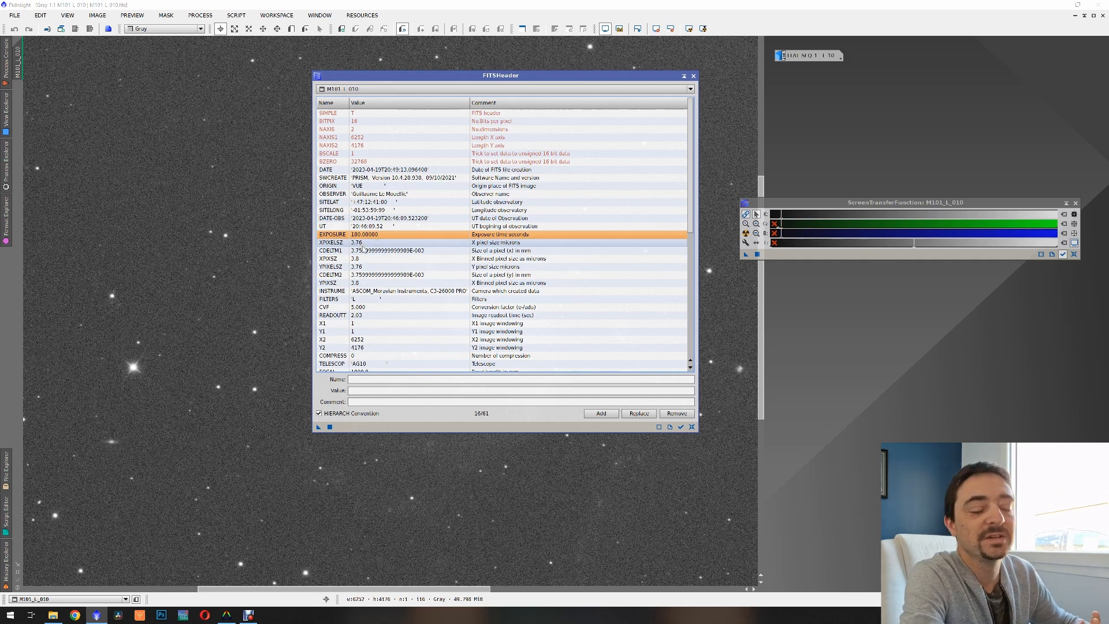
click(360, 243)
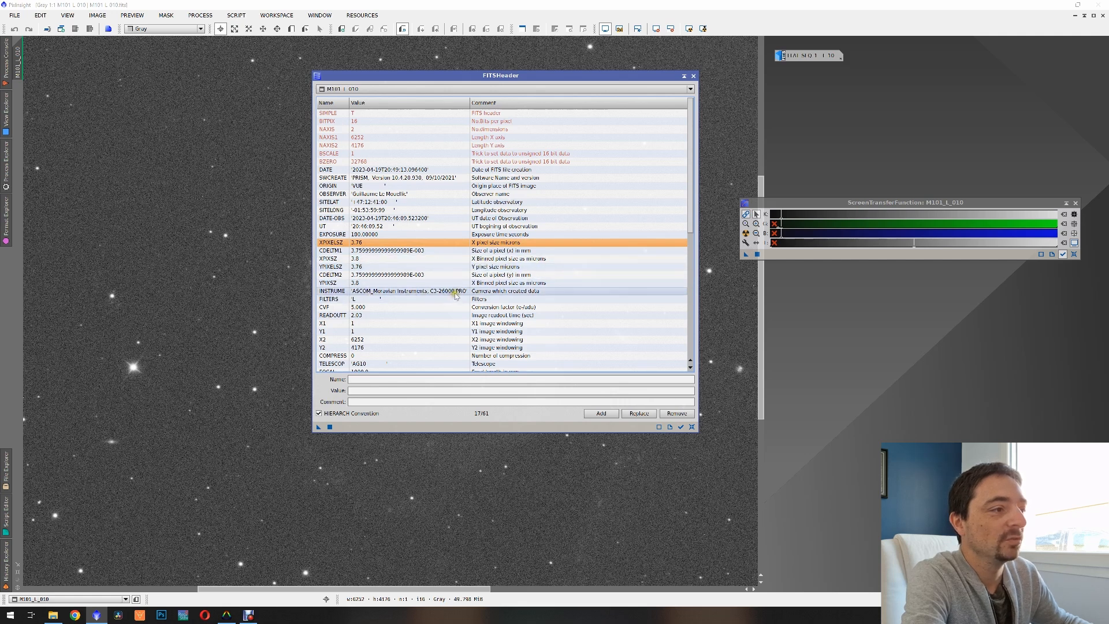
click(437, 291)
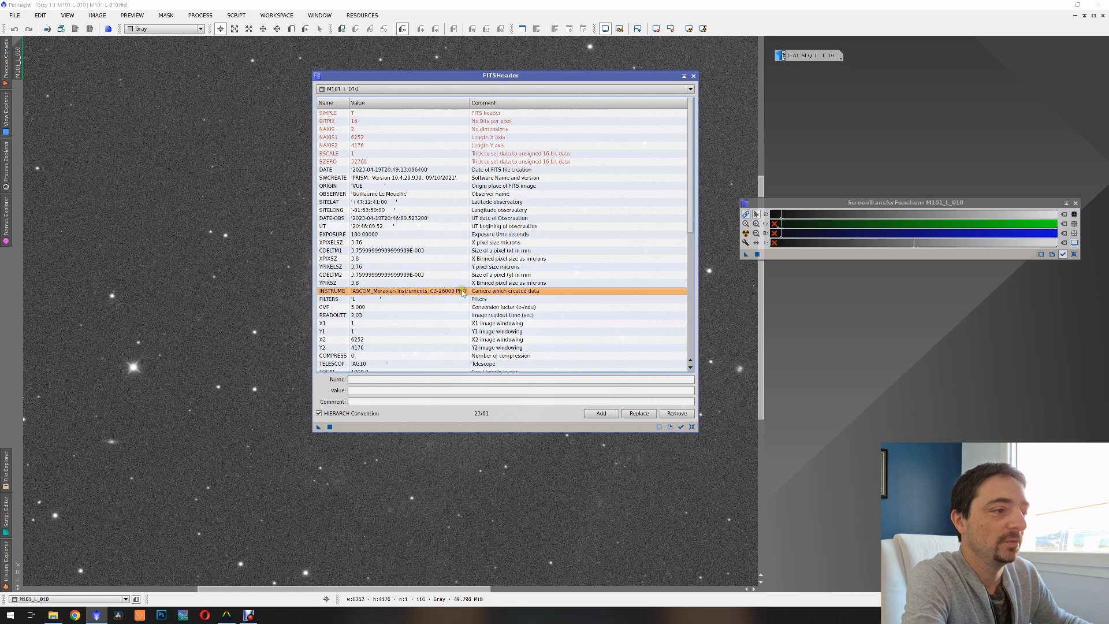
click(377, 299)
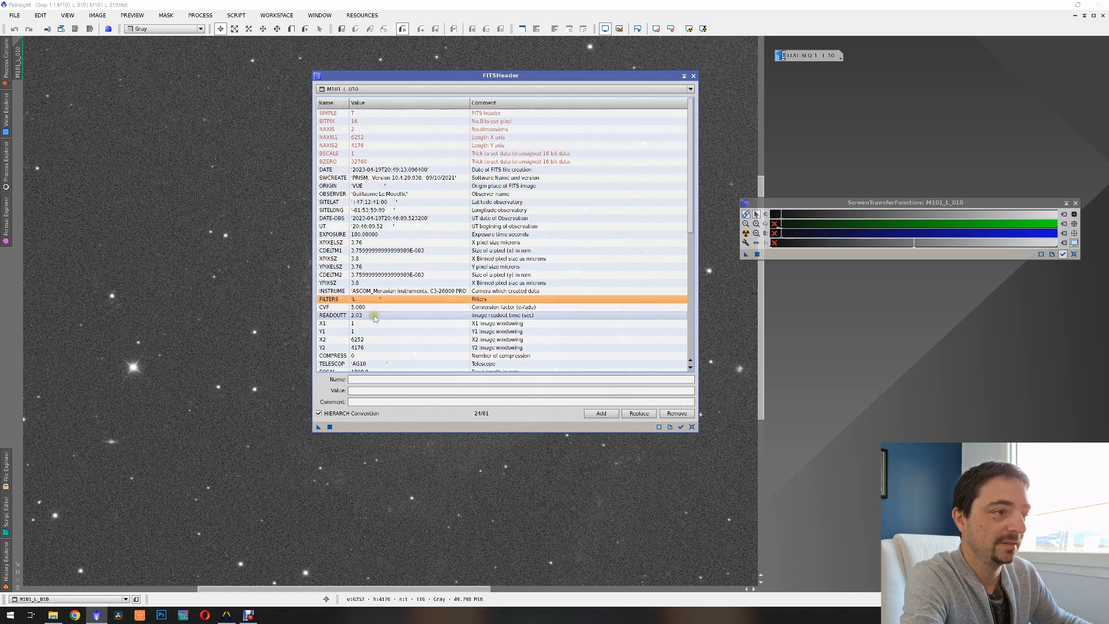
click(435, 317)
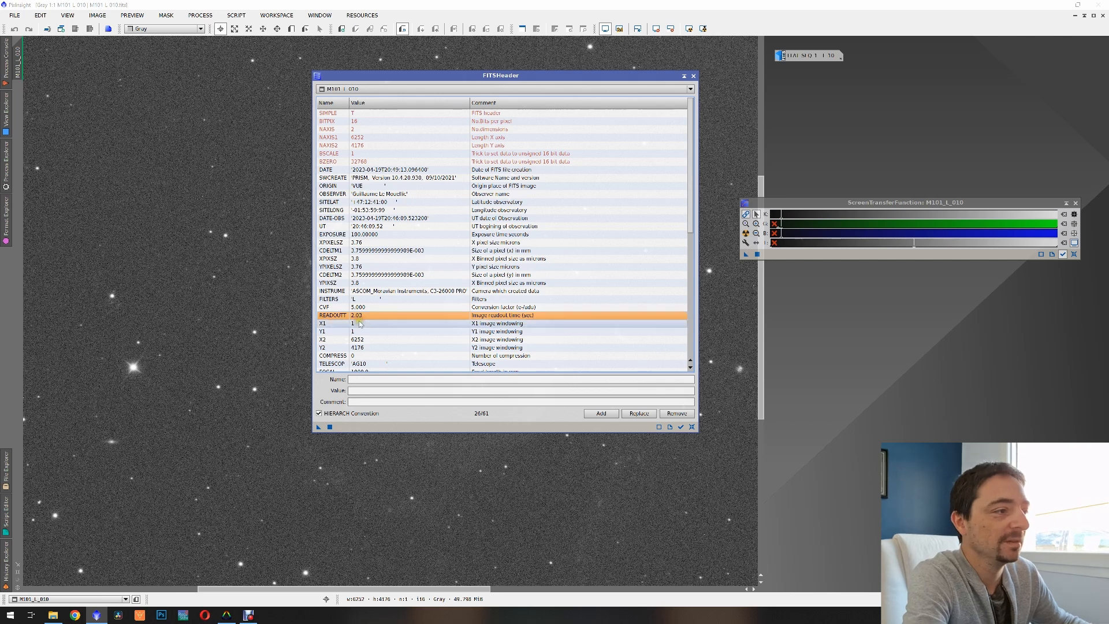
Step: Examine the header's conversion factor CVF and the telescope focal length entry FOCAL
scroll(451, 306, down, 1)
click(565, 283)
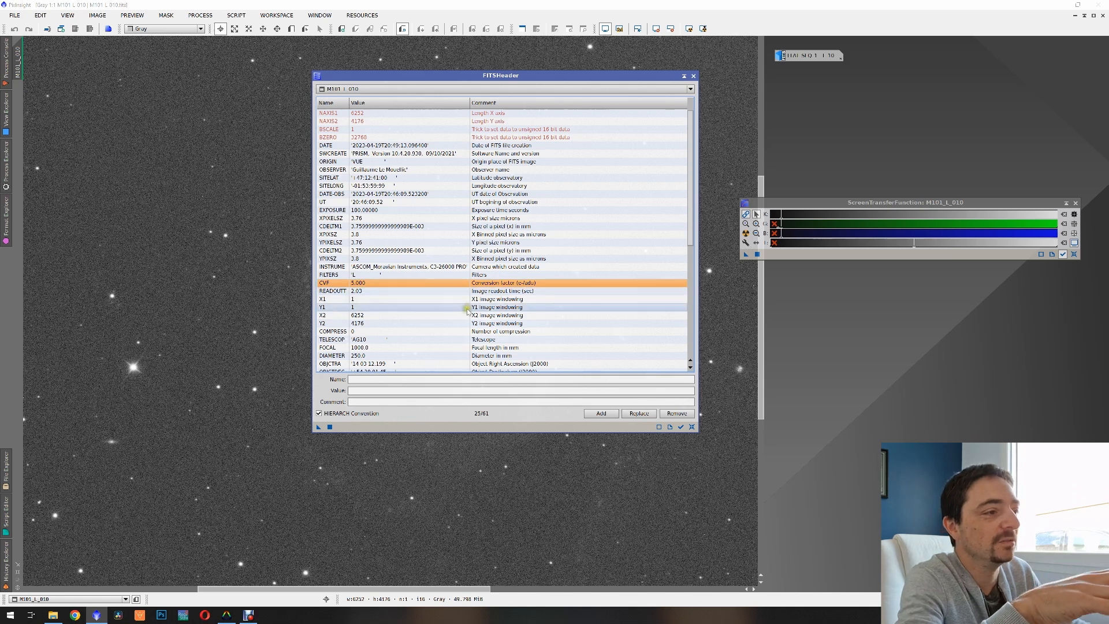
scroll(467, 311, down, 1)
click(374, 324)
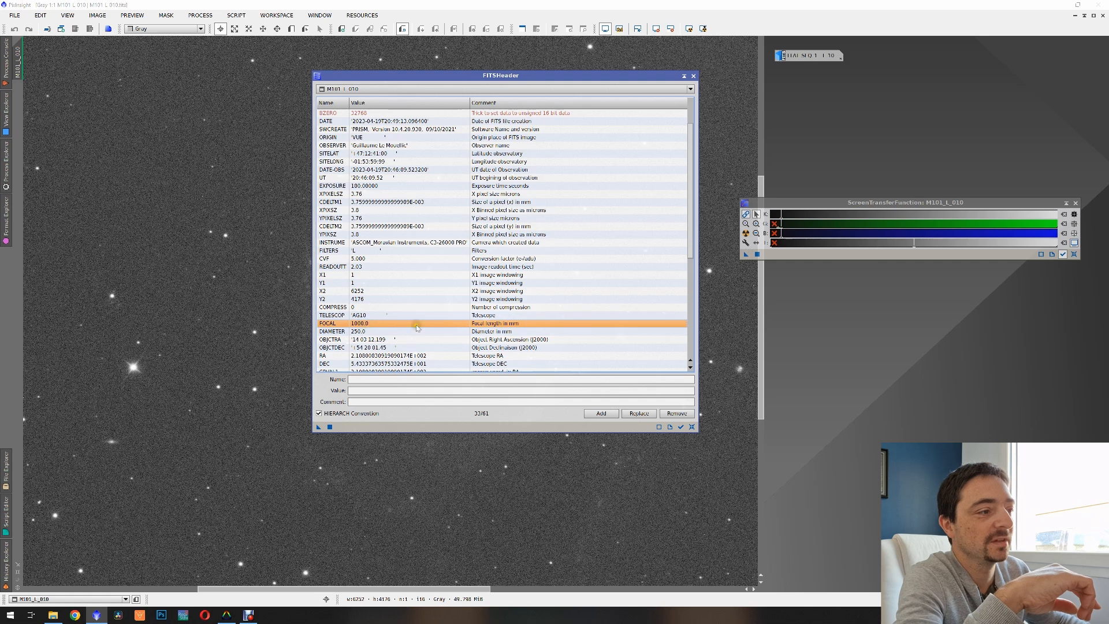
Step: Look through the coordinate and data range entries, then examine the header's CCD temperature, pier side and focuser position
scroll(382, 308, down, 2)
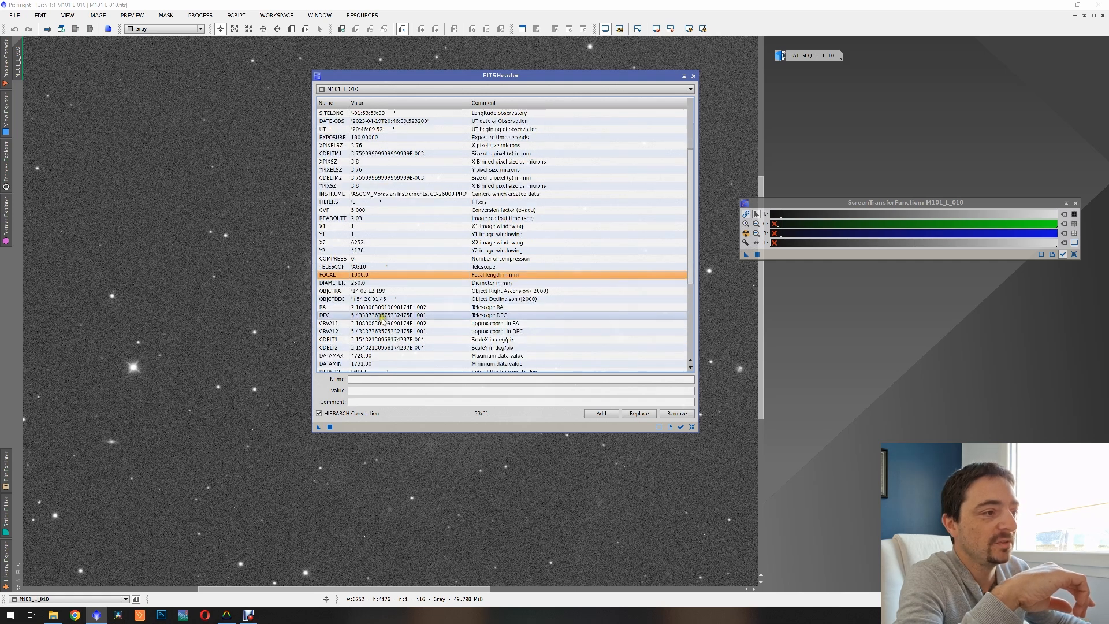
scroll(437, 340, down, 1)
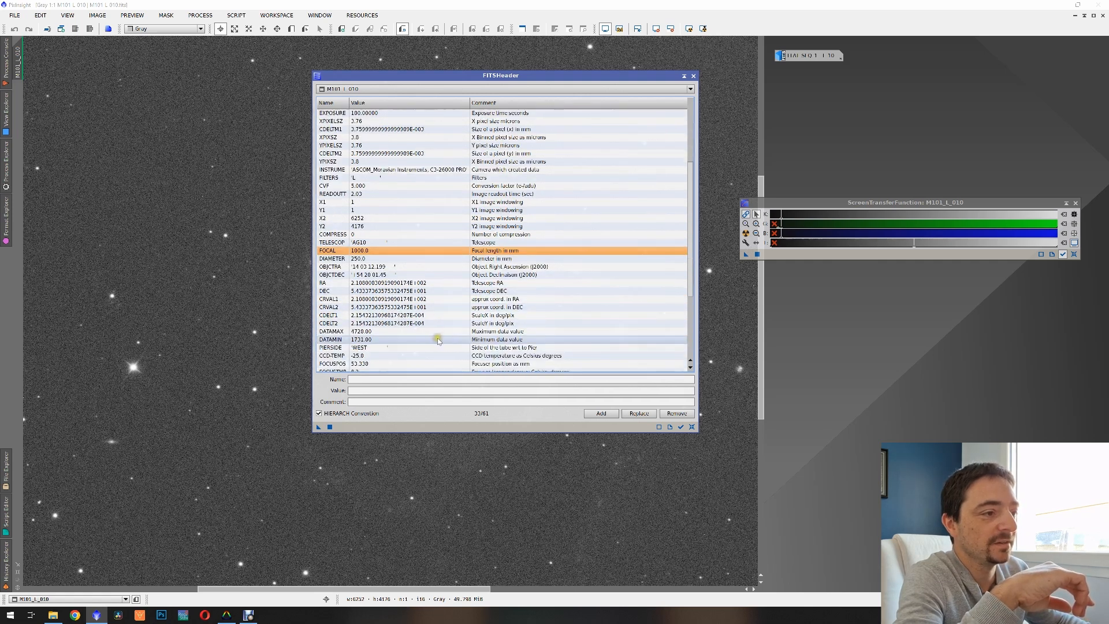
scroll(438, 340, down, 1)
click(389, 331)
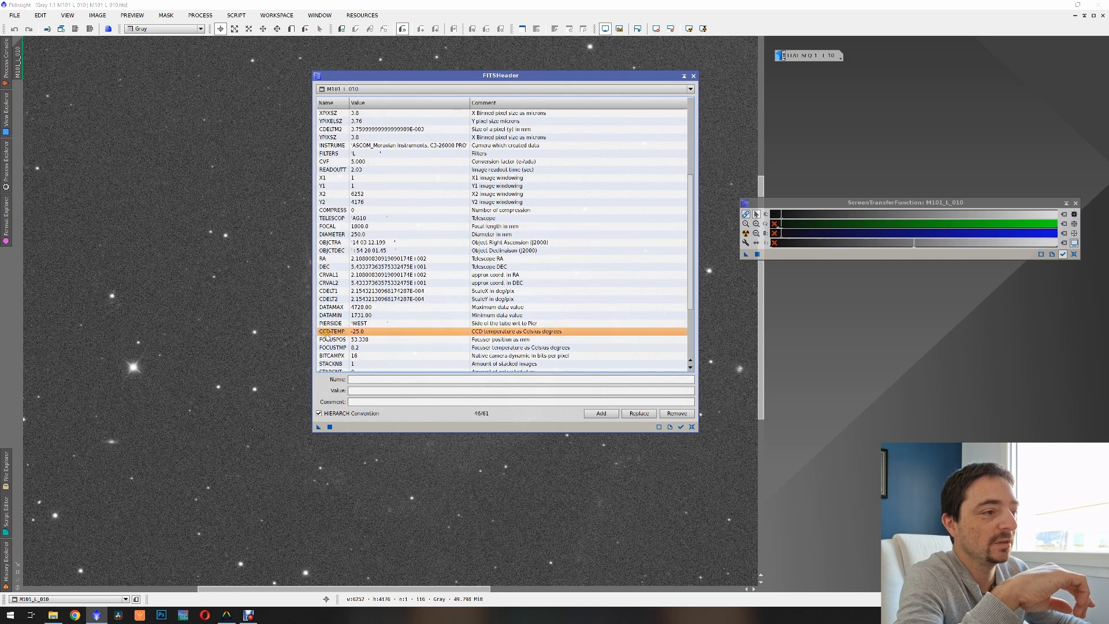
scroll(391, 340, down, 1)
click(375, 299)
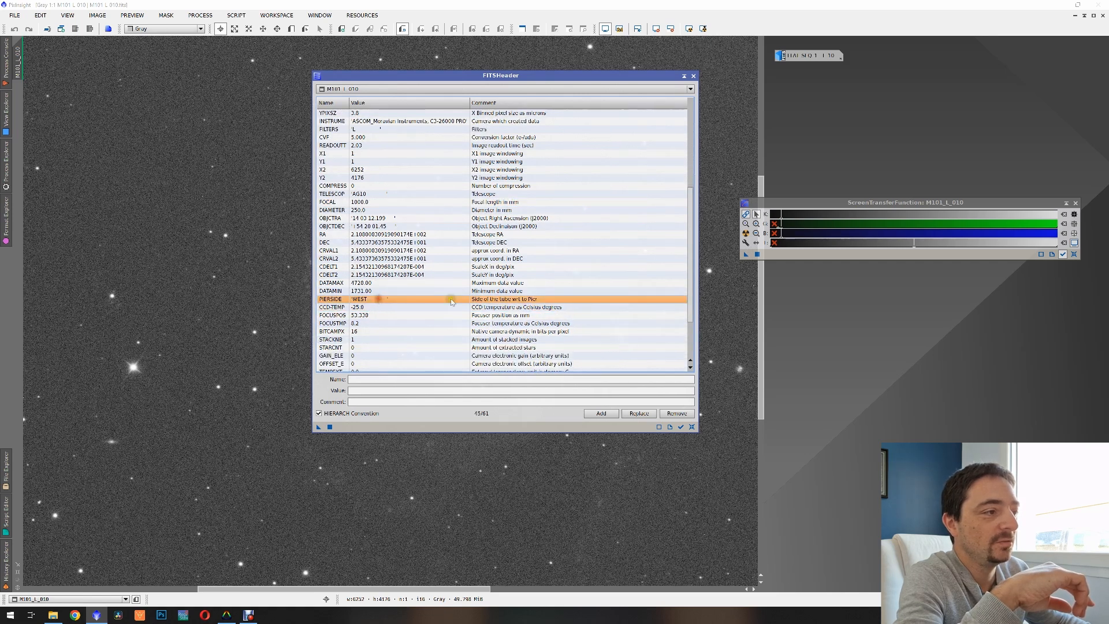
click(368, 316)
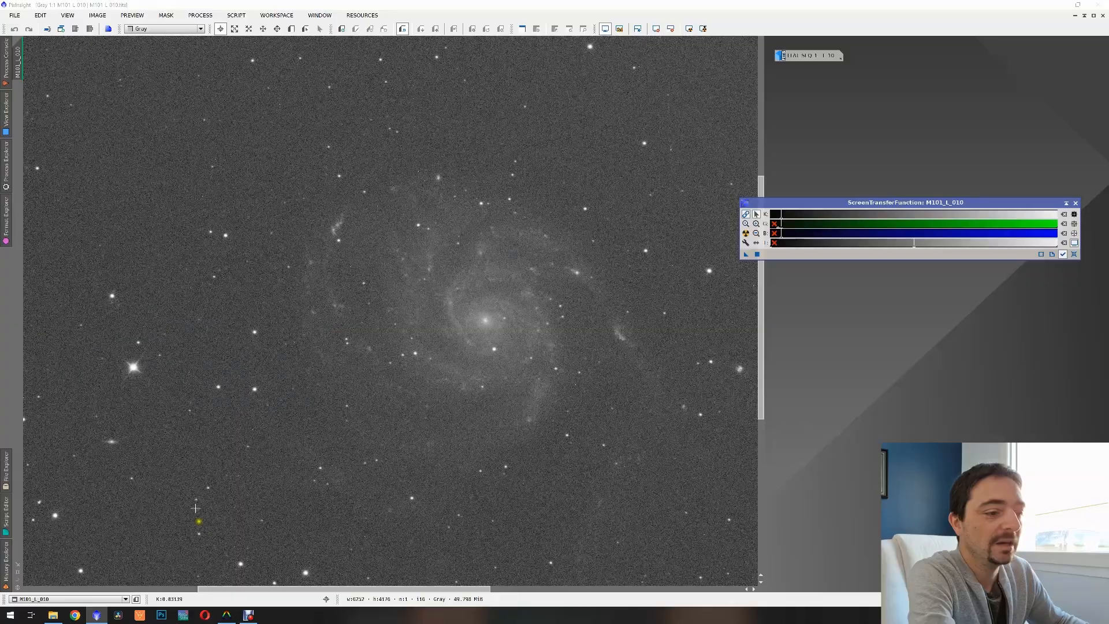
Step: Switch to PRISM, open the header information of the M101 image and examine its general data and common object name
click(227, 615)
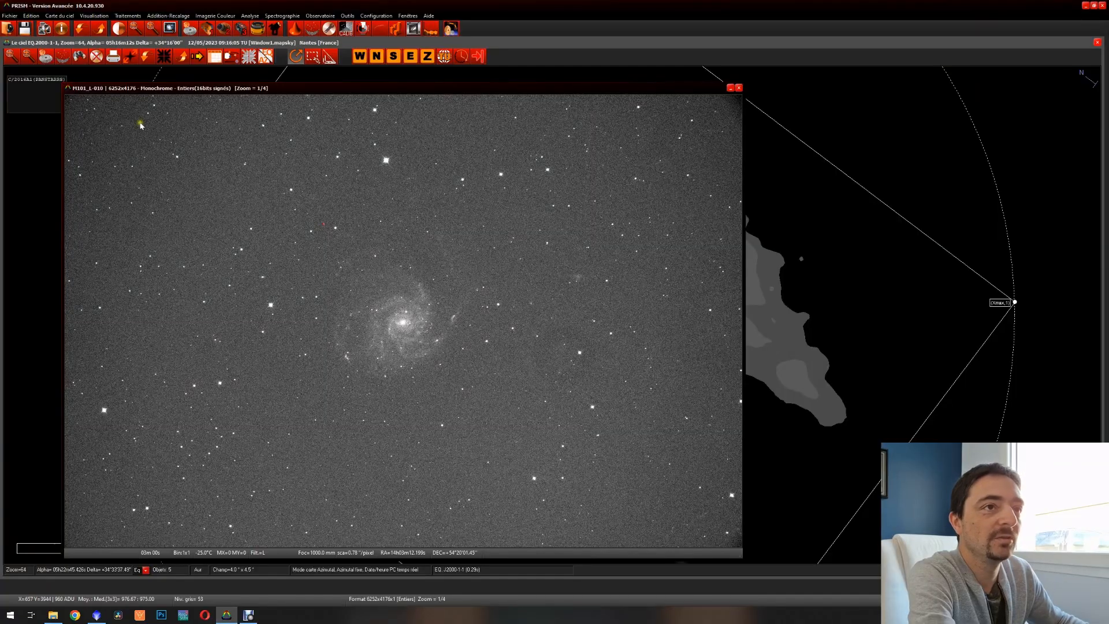
click(33, 16)
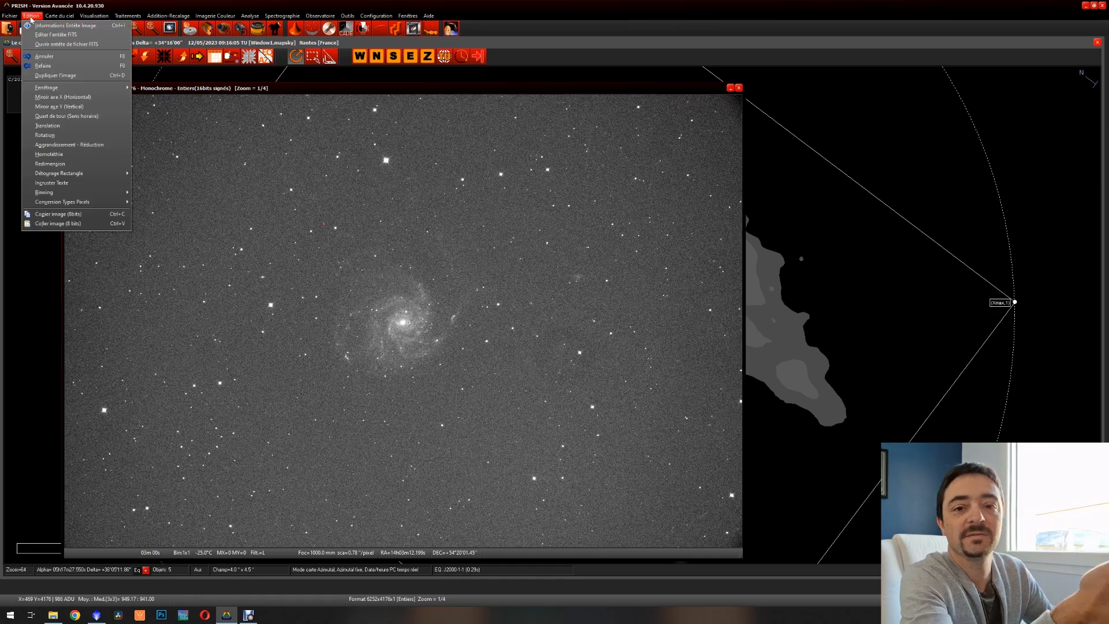
click(37, 26)
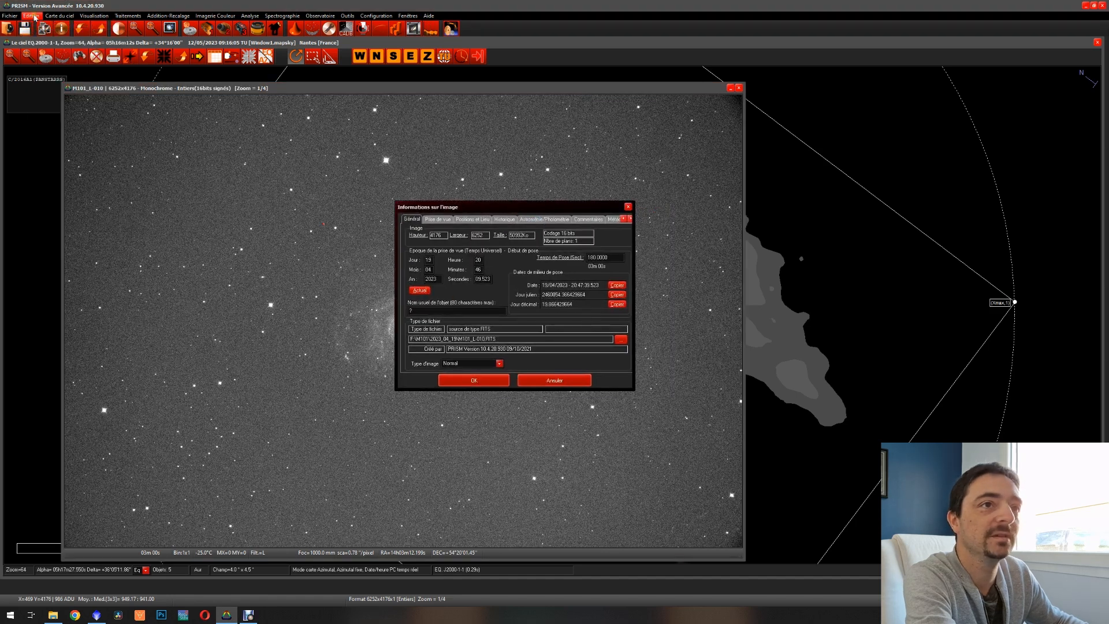
click(63, 31)
click(628, 208)
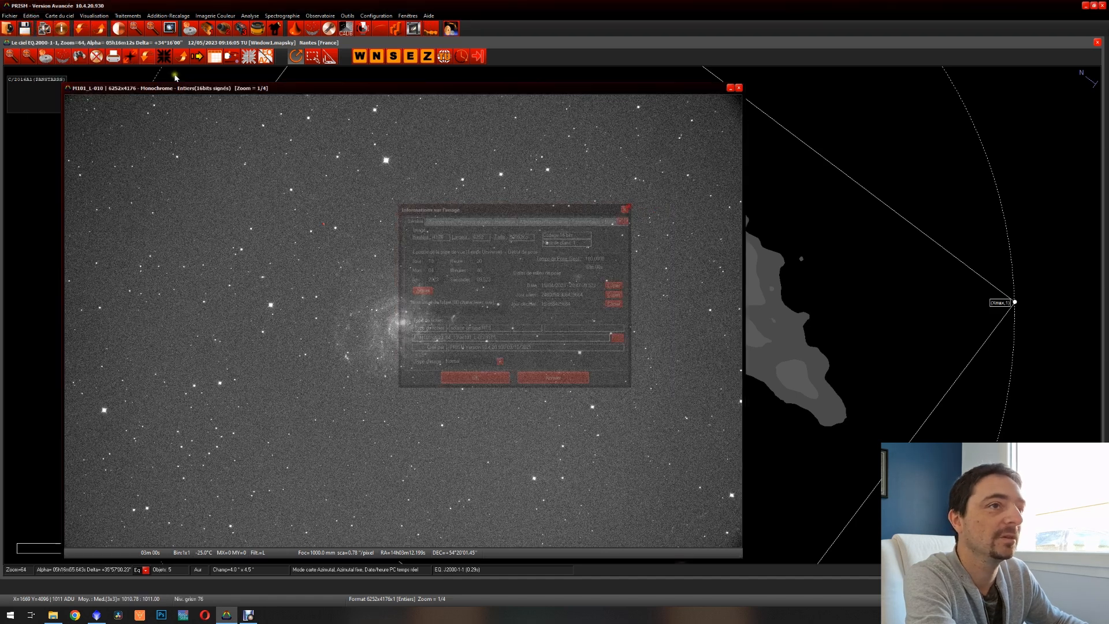
click(31, 16)
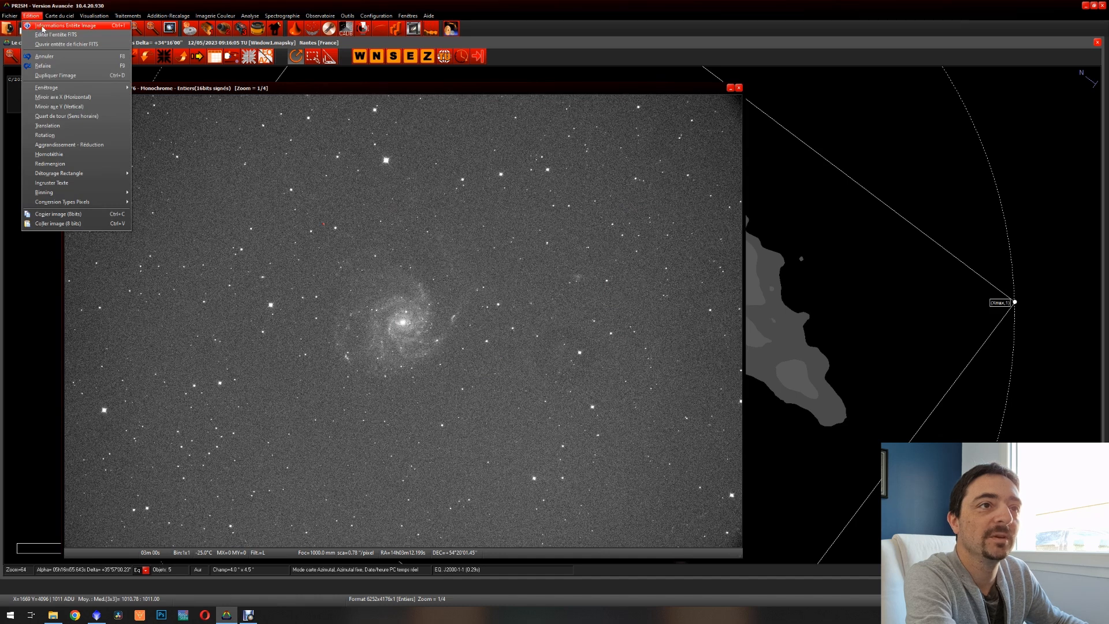
click(43, 27)
drag(528, 218, 431, 227)
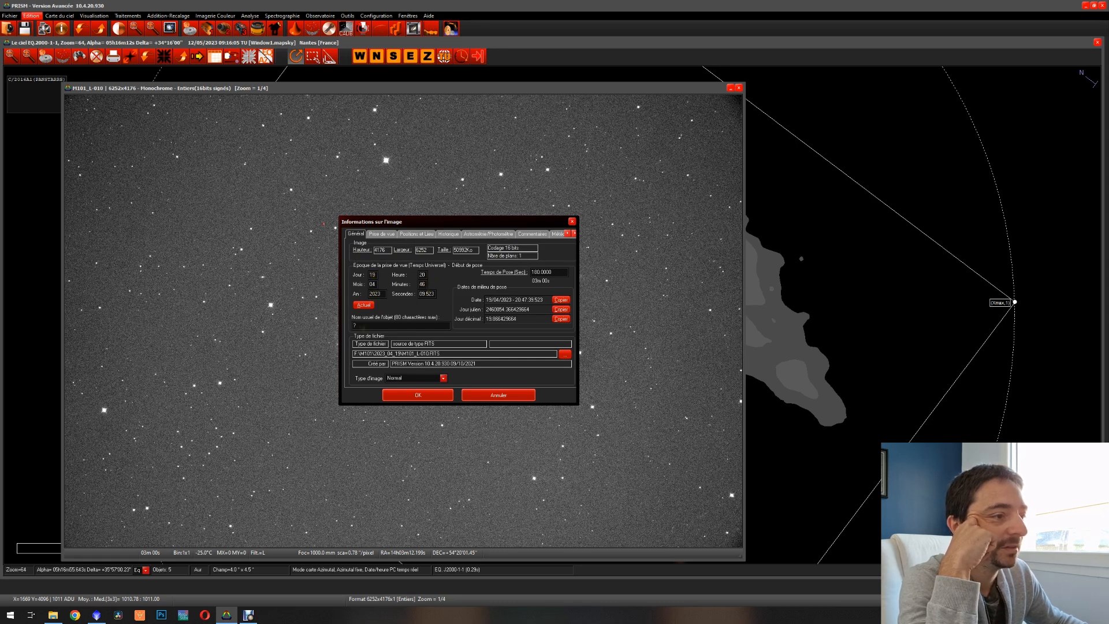
double_click(360, 327)
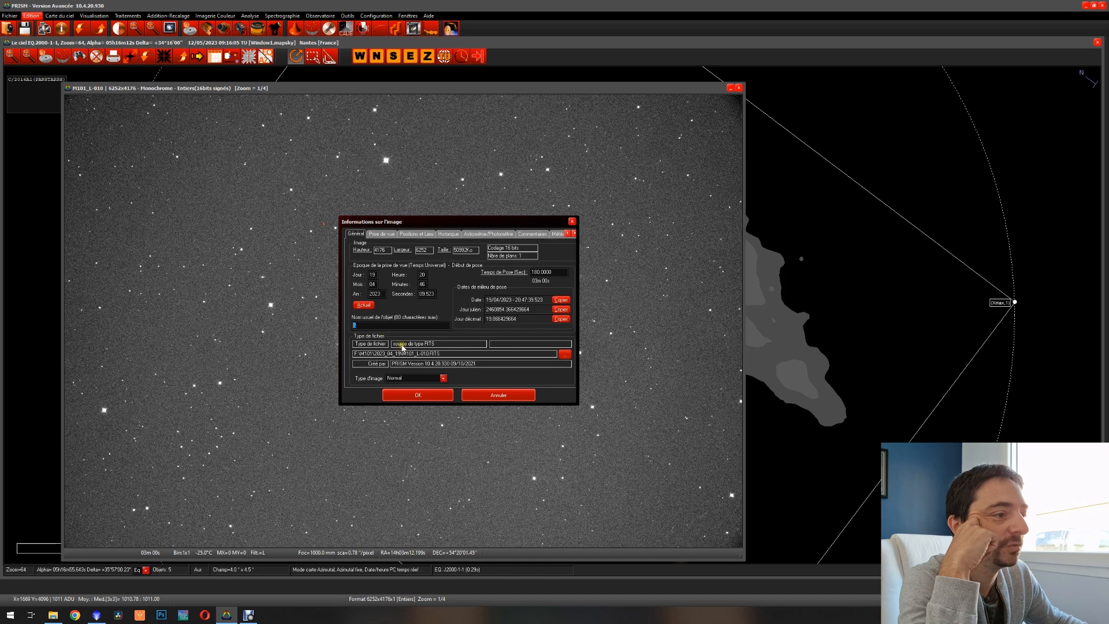
Step: Examine the acquisition data: telescope focal length and diameter, focuser temperature and camera dynamic range in bits
click(388, 238)
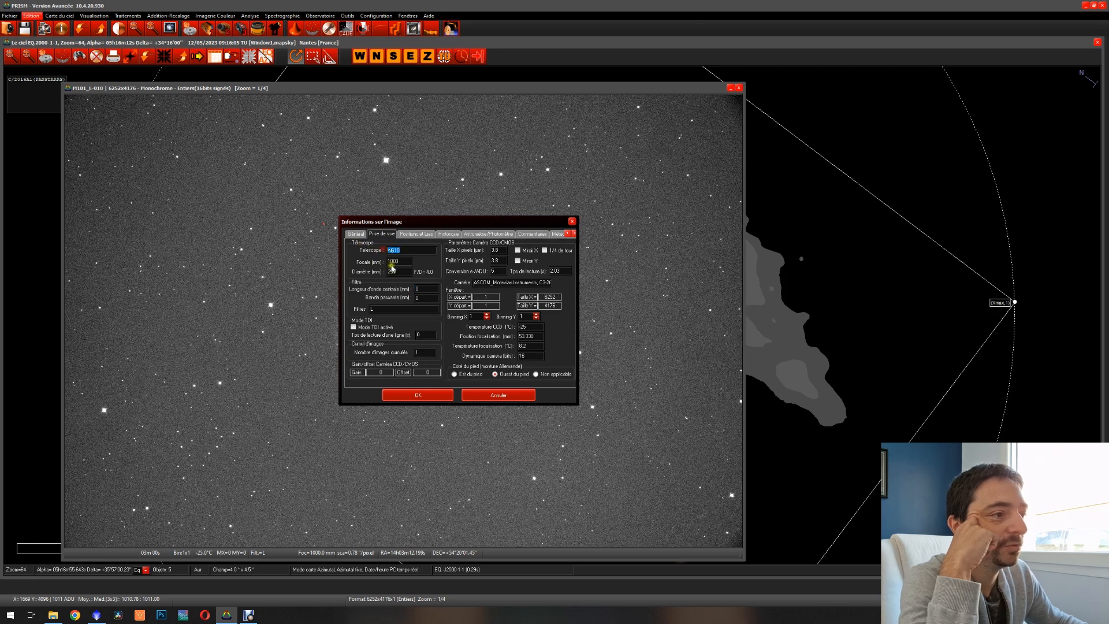
click(406, 263)
double_click(406, 262)
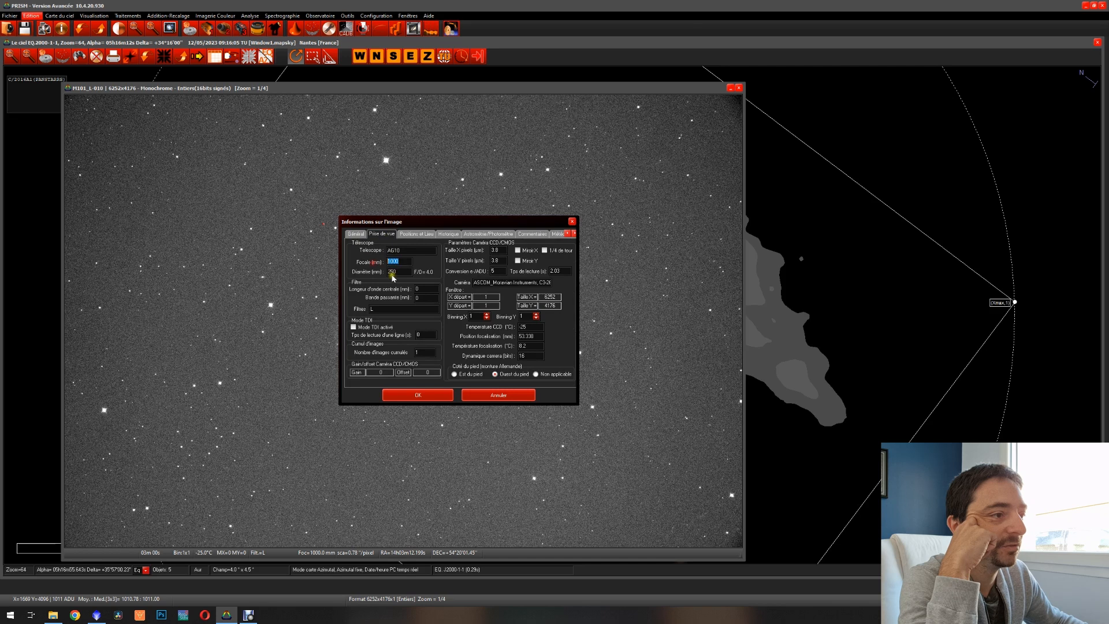
double_click(398, 271)
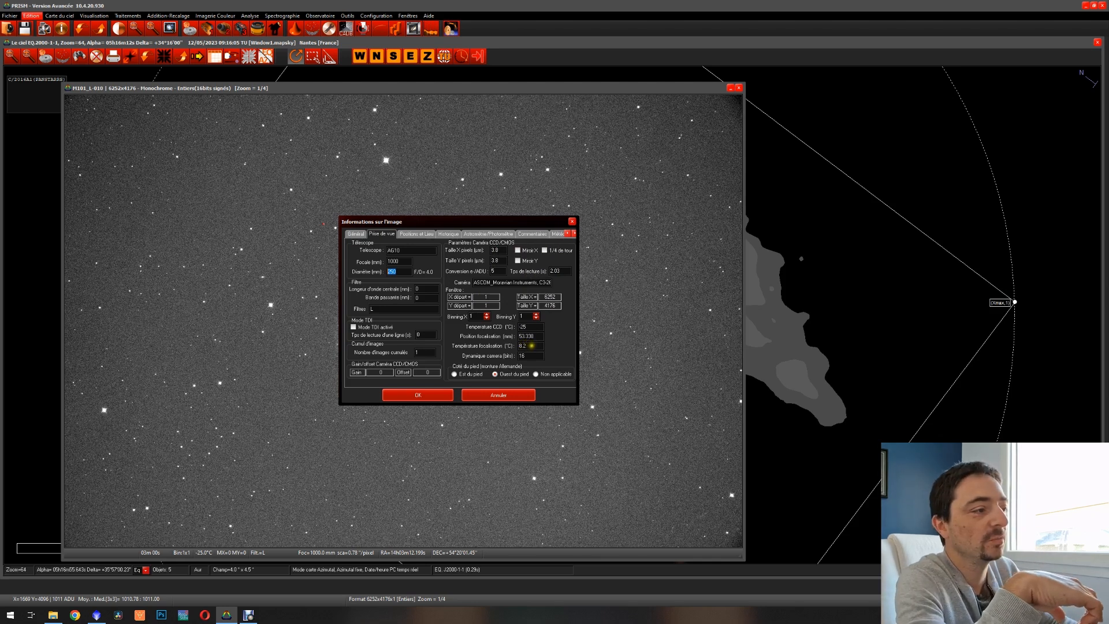
drag(529, 347, 513, 346)
click(530, 347)
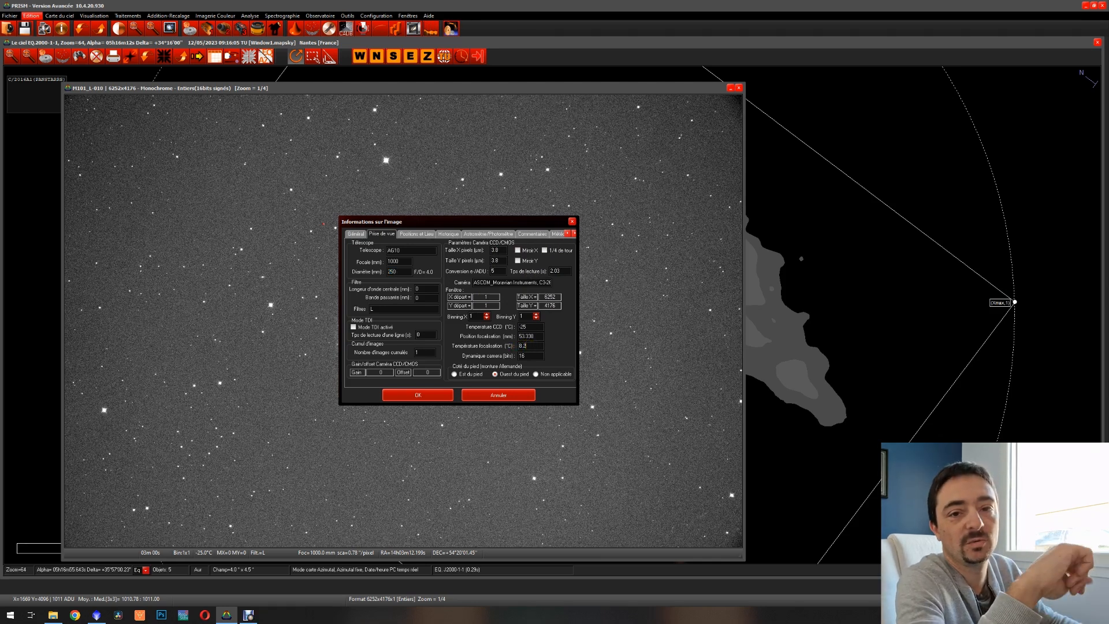
drag(528, 356, 519, 355)
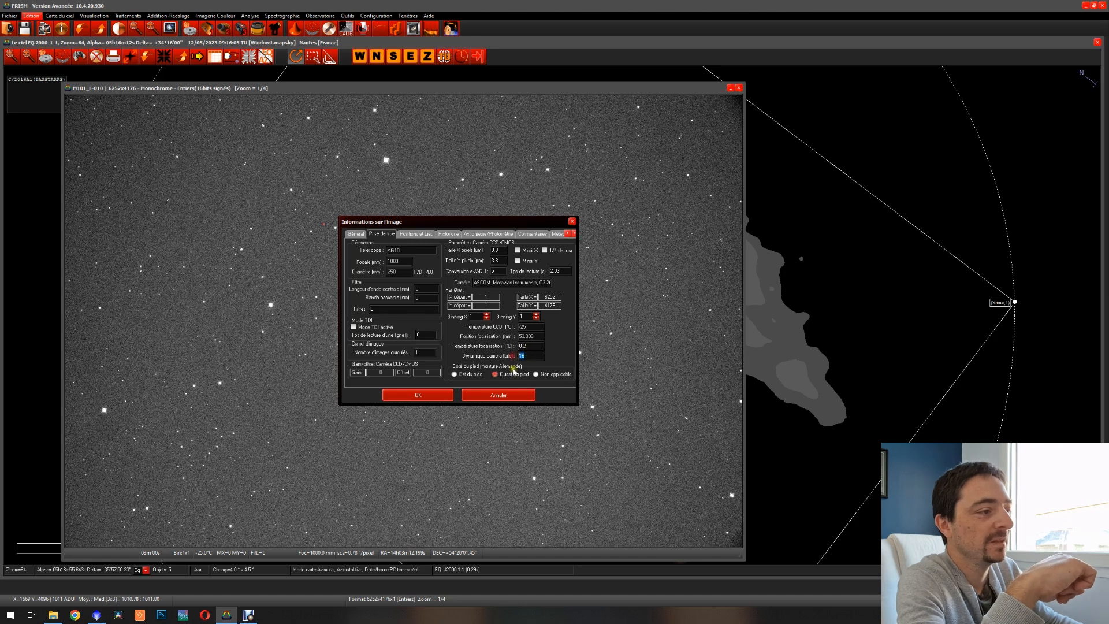
Step: Examine the image's sky position and site data, history, and astrometry with its centre coordinates and scale
click(417, 234)
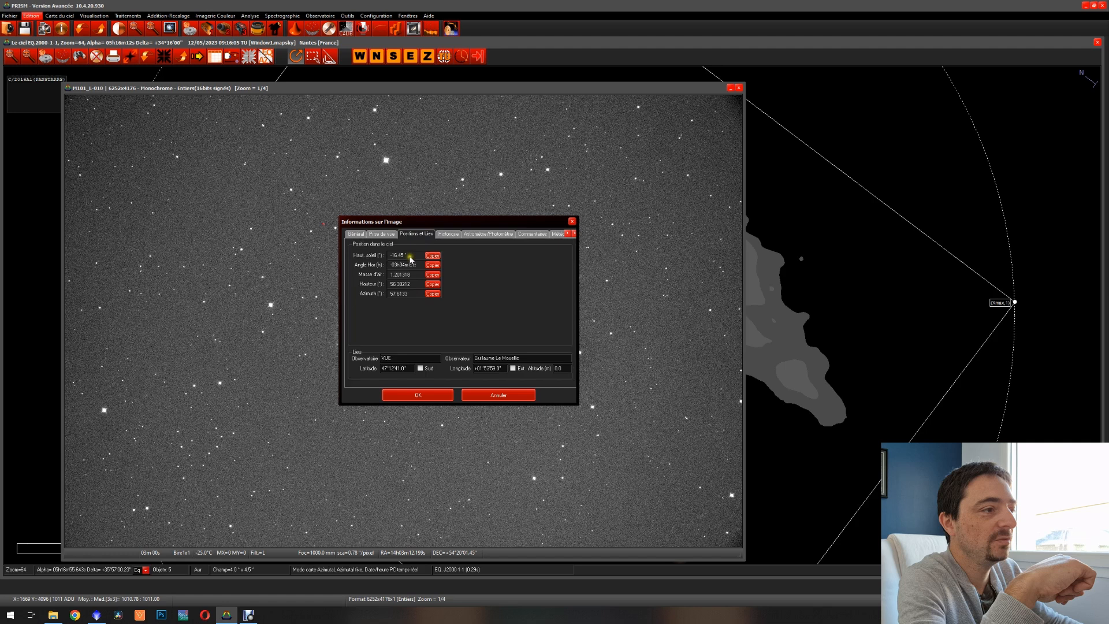
click(448, 234)
click(484, 234)
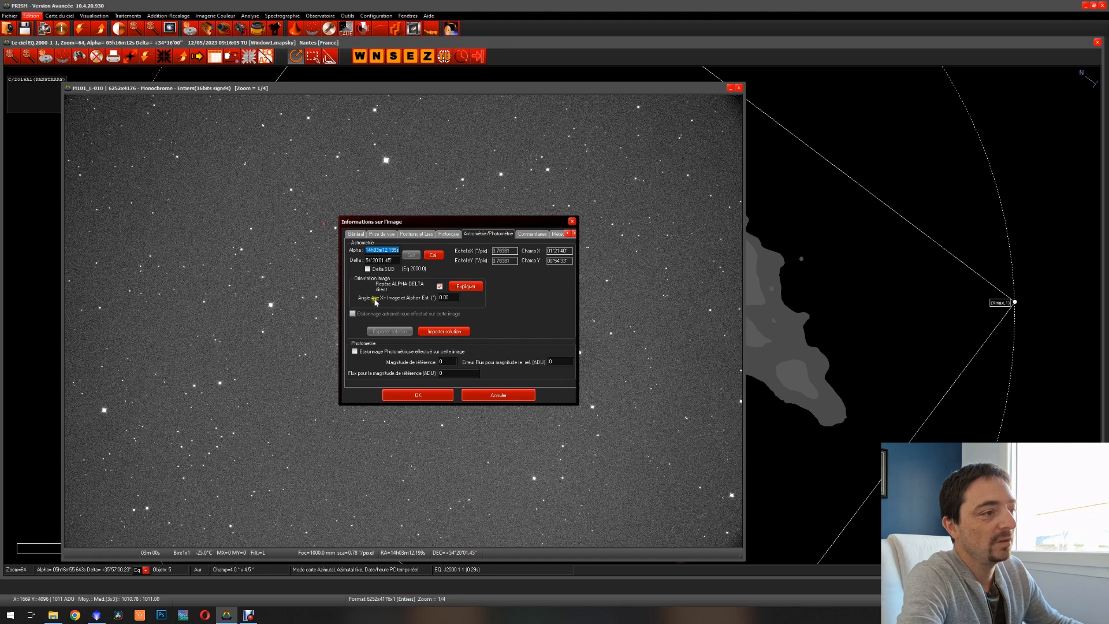
click(386, 260)
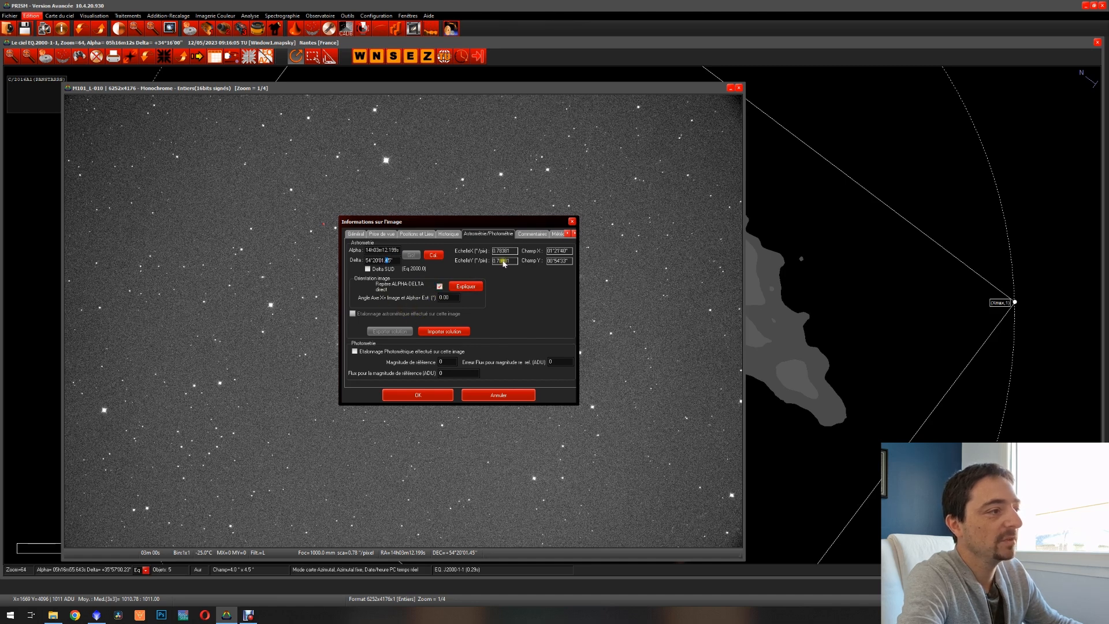
Step: Look over the image's comments, outdoor weather and spectroscopy information, and close the image information dialog
click(532, 234)
click(558, 234)
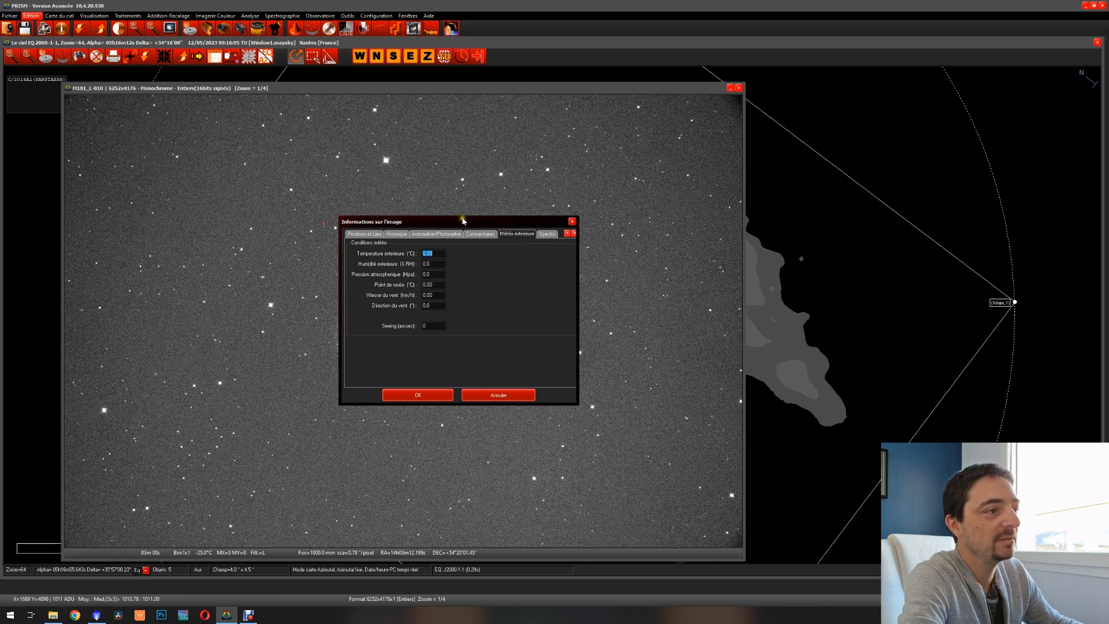
click(547, 236)
click(517, 235)
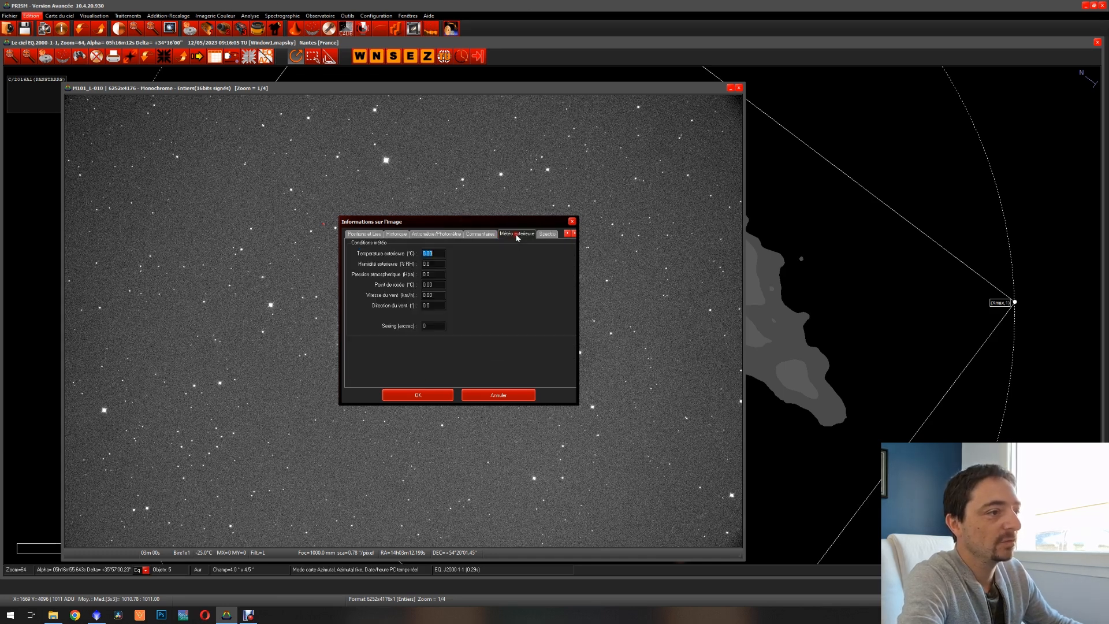
click(572, 221)
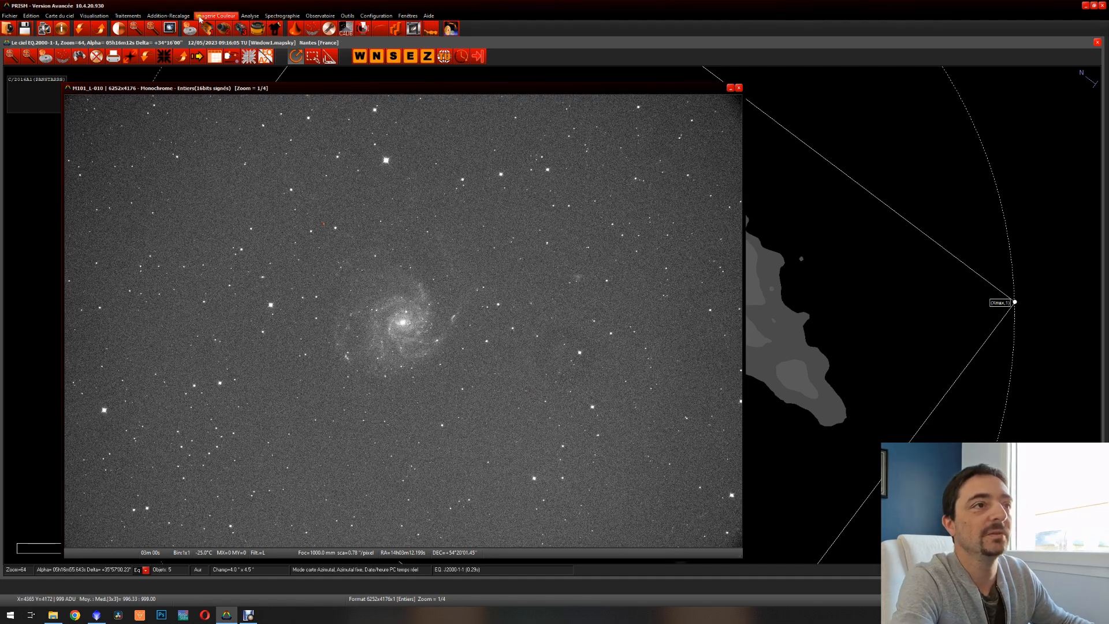
Step: Run the automatic astrometric calibration on the M101 image with the GSC-ACT reference catalogue and dismiss the calculation report
click(250, 16)
mouse_move(267, 42)
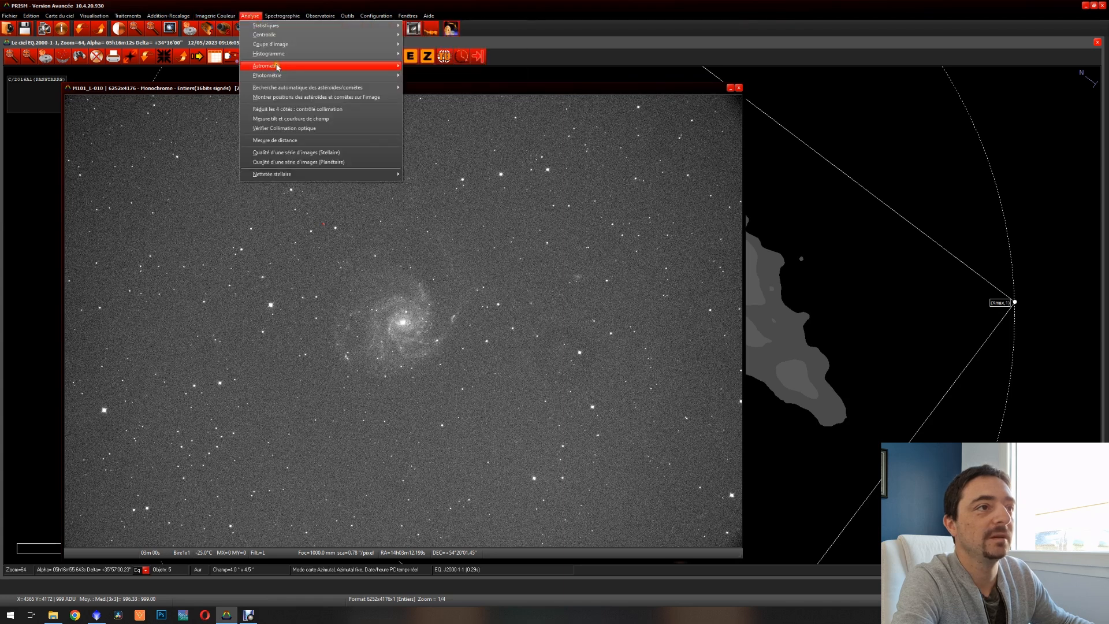
mouse_move(276, 66)
click(443, 66)
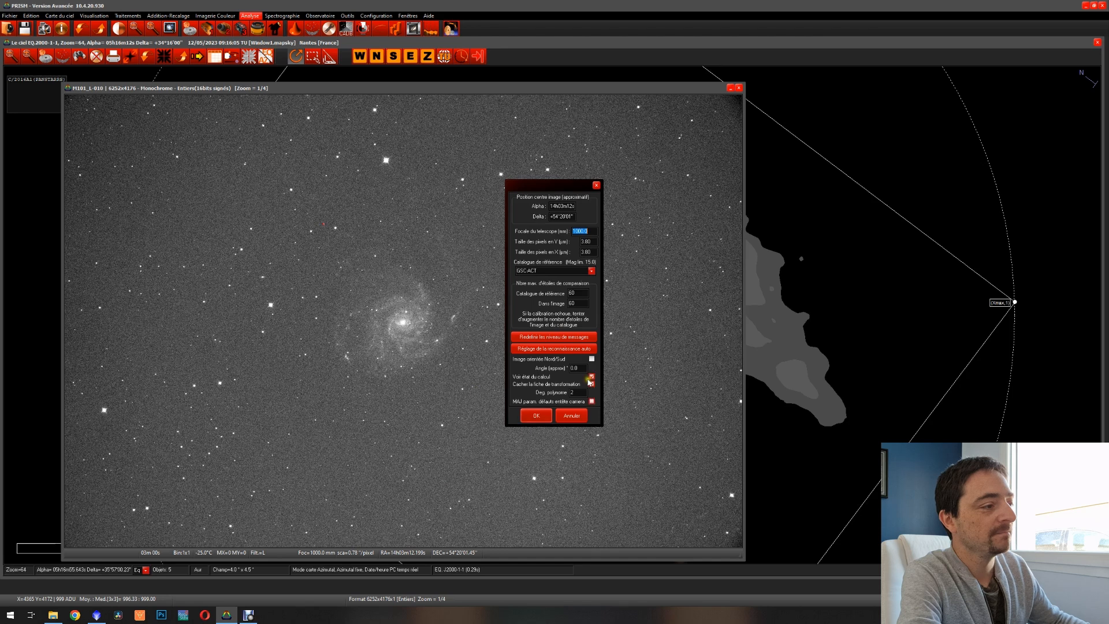
click(535, 415)
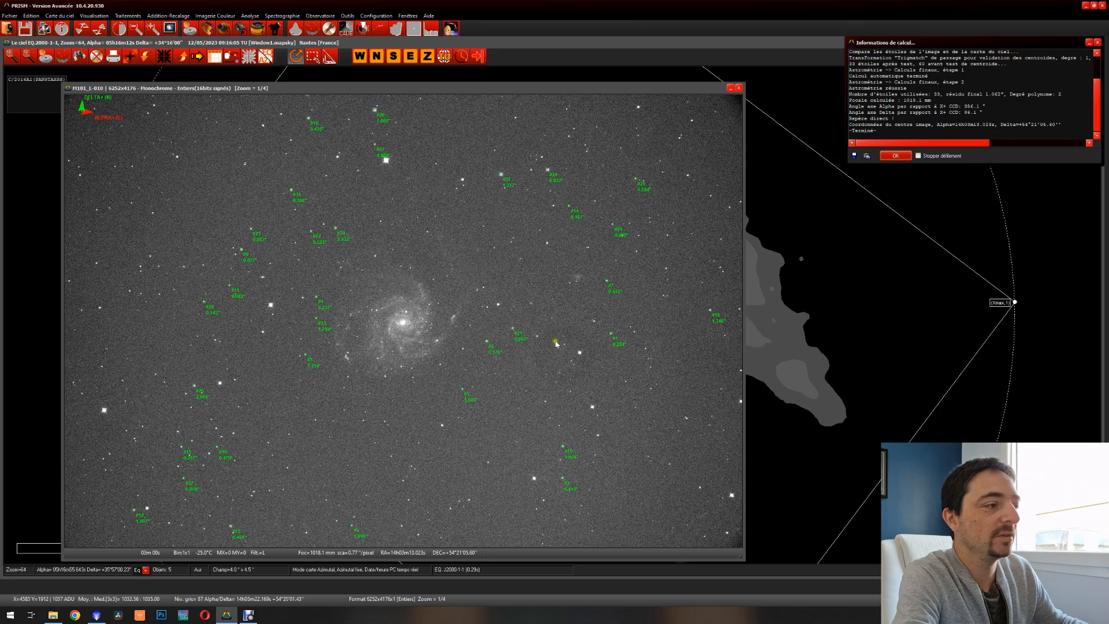
click(896, 156)
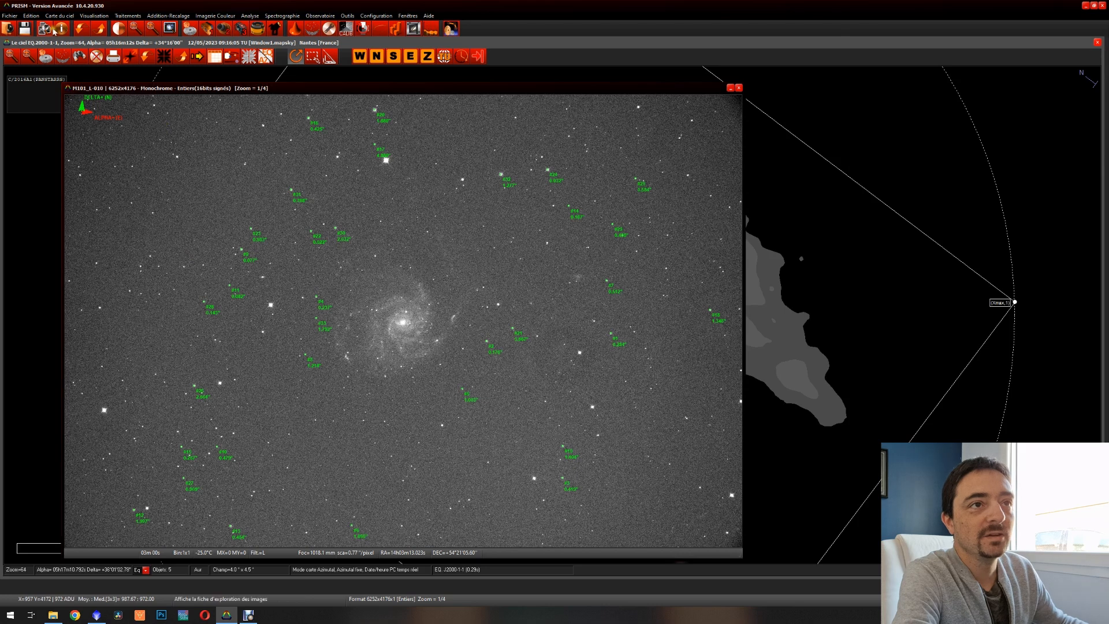
Step: Review the calibrated image's astrometry and photometry data in the image information
click(30, 15)
click(46, 27)
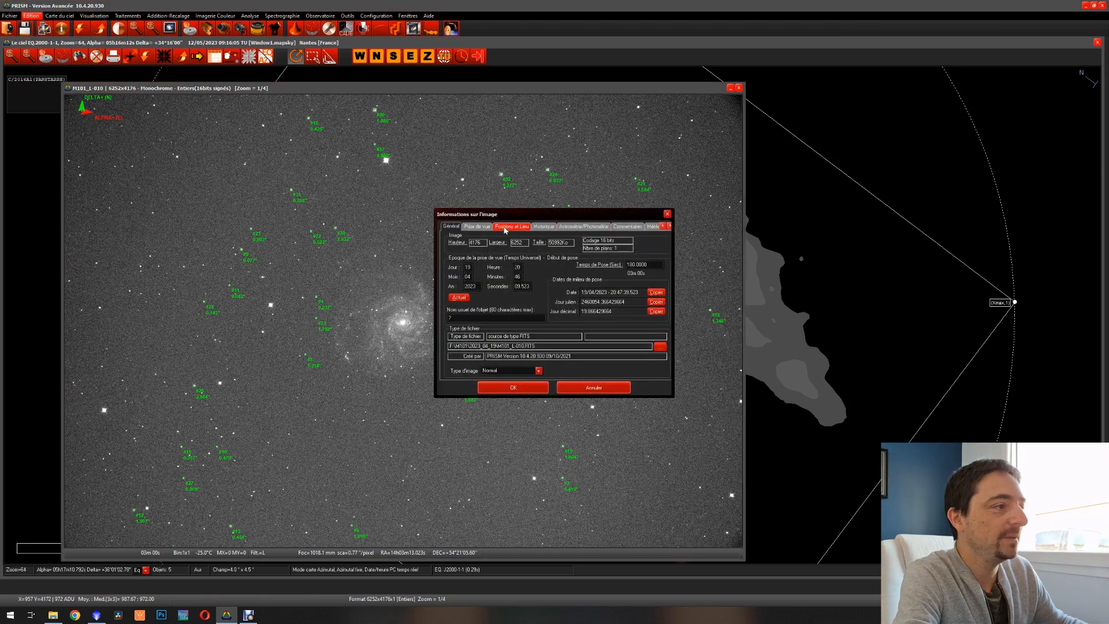
click(584, 226)
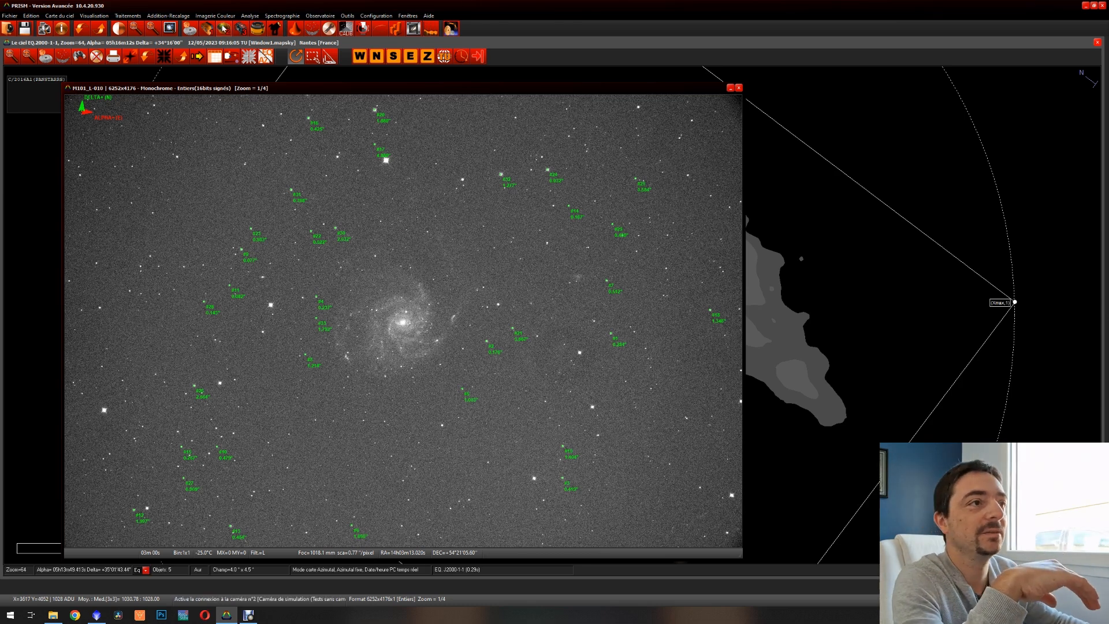
Step: Measure the windowed statistics of a small sky background area away from the galaxy and dismiss the results
click(258, 18)
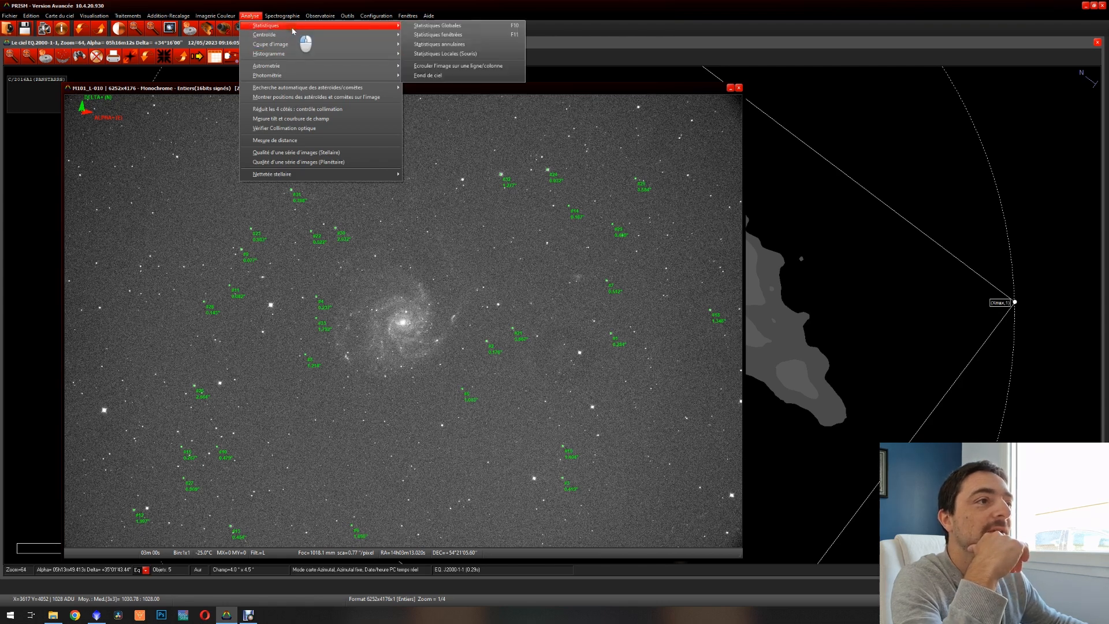
mouse_move(293, 27)
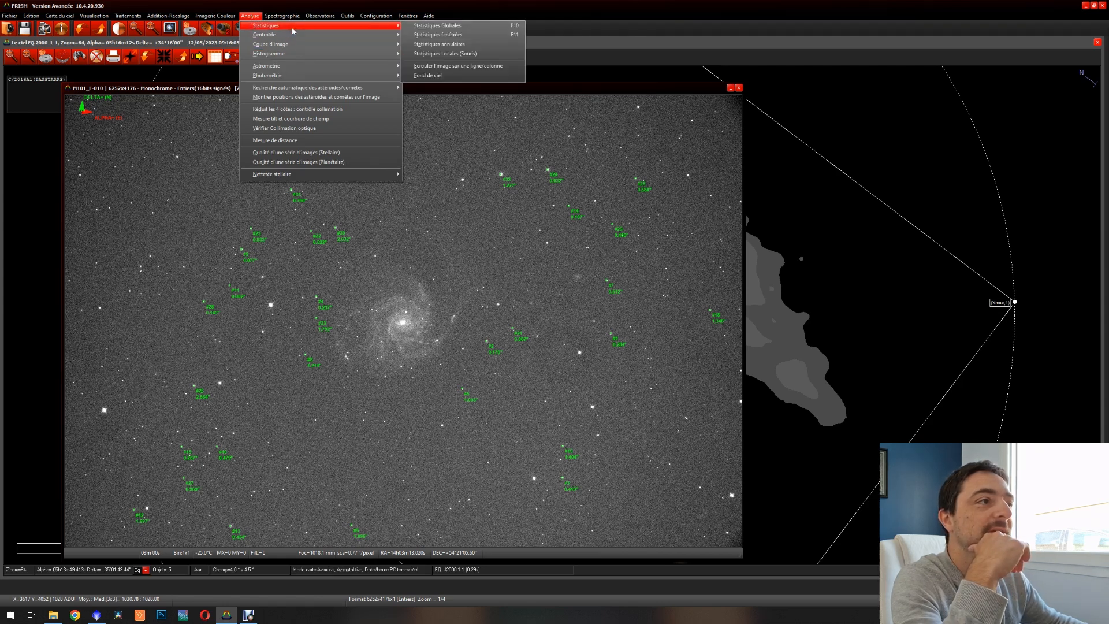
click(437, 35)
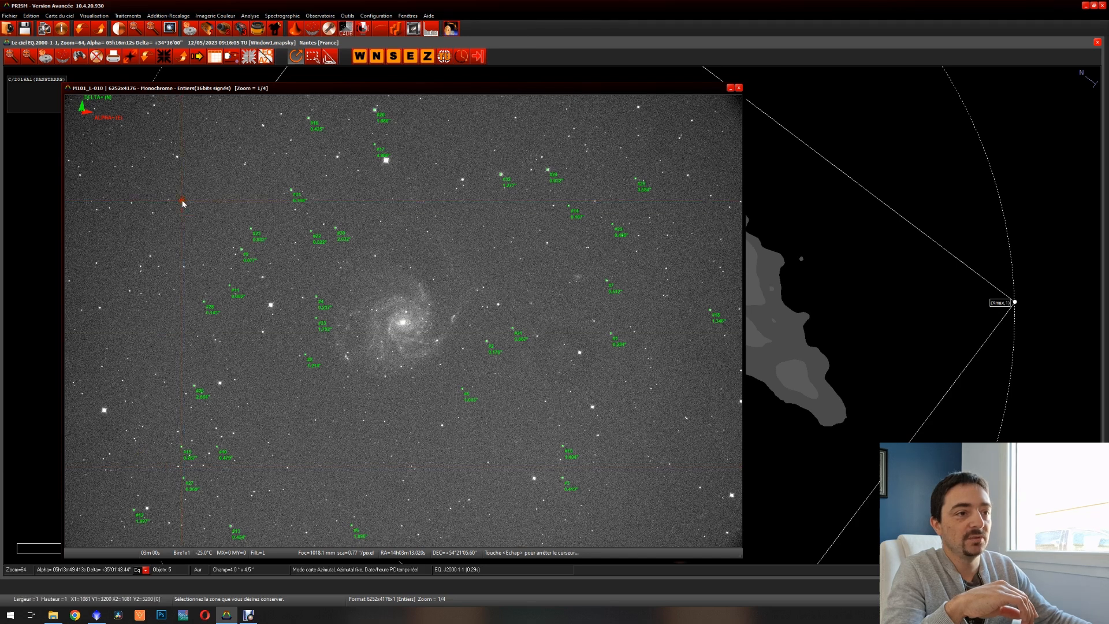
drag(182, 203, 191, 211)
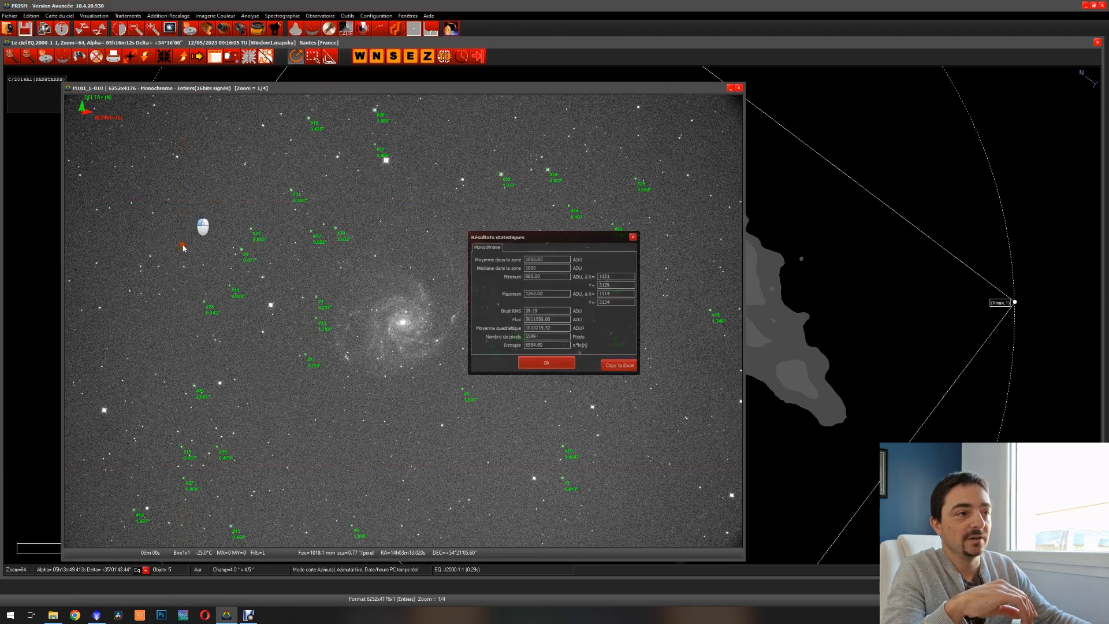
drag(524, 238, 499, 211)
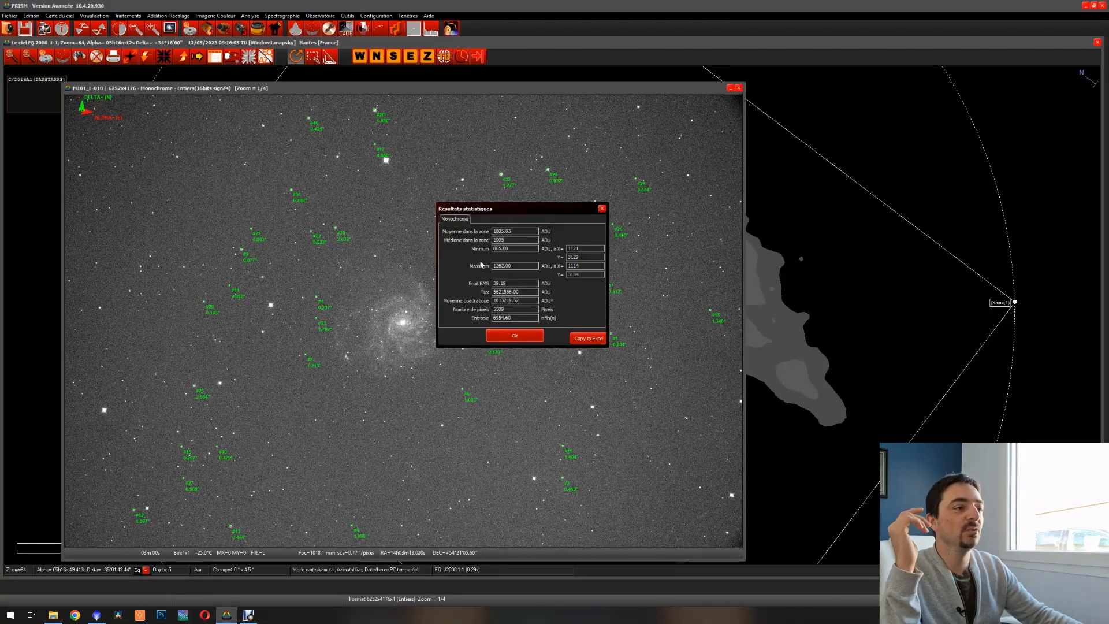
click(512, 338)
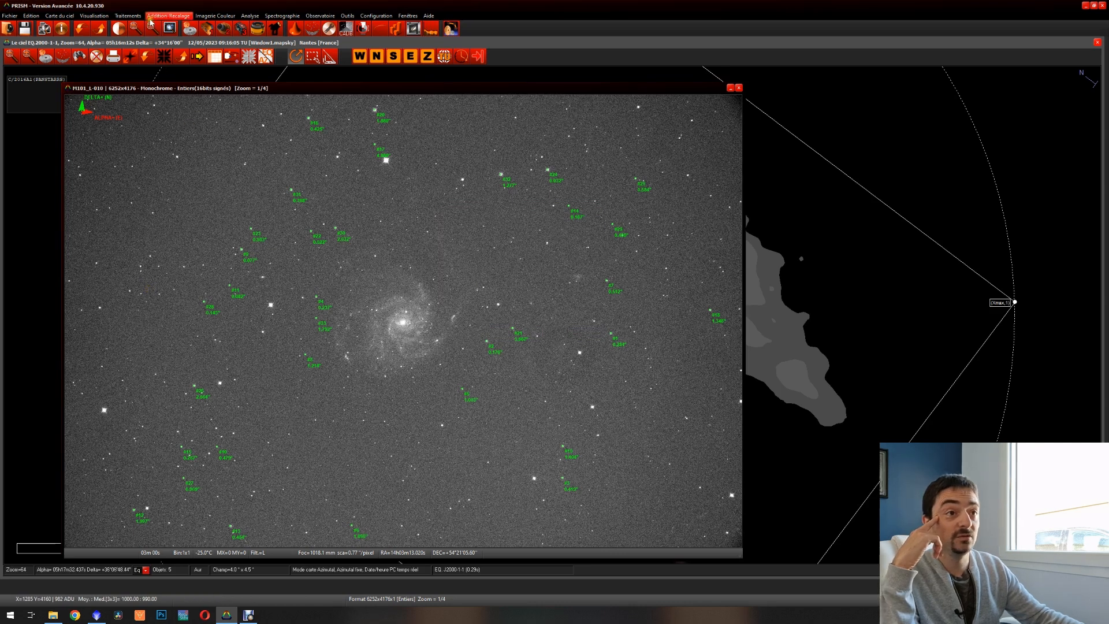
Step: Measure the windowed statistics of an area of about 165 × 113 pixels beside the M101 galaxy core
click(152, 27)
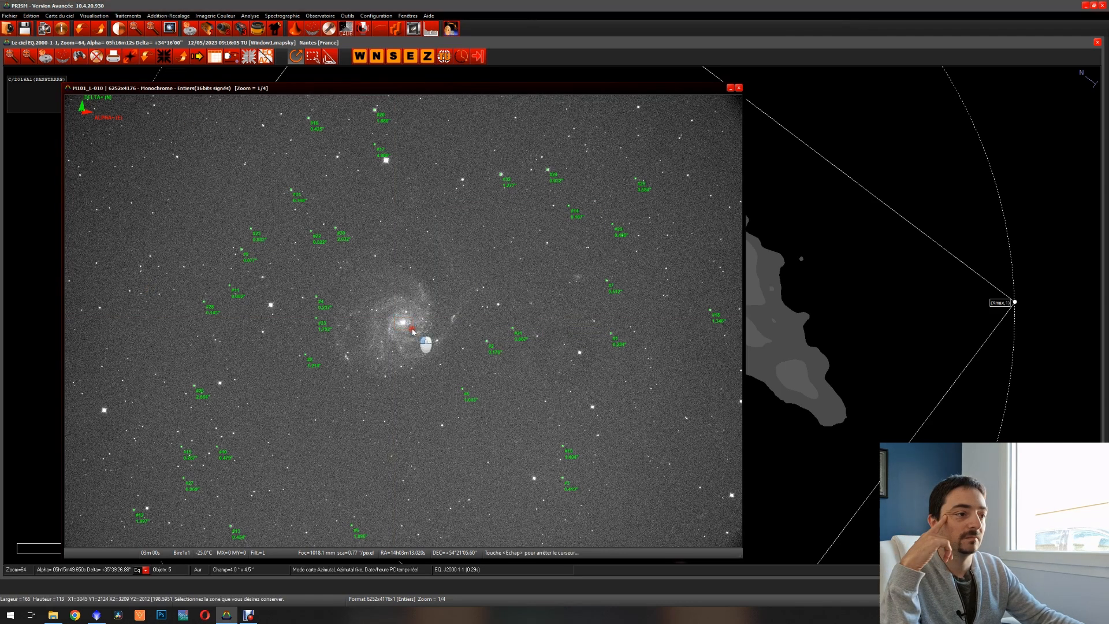
drag(414, 332, 412, 334)
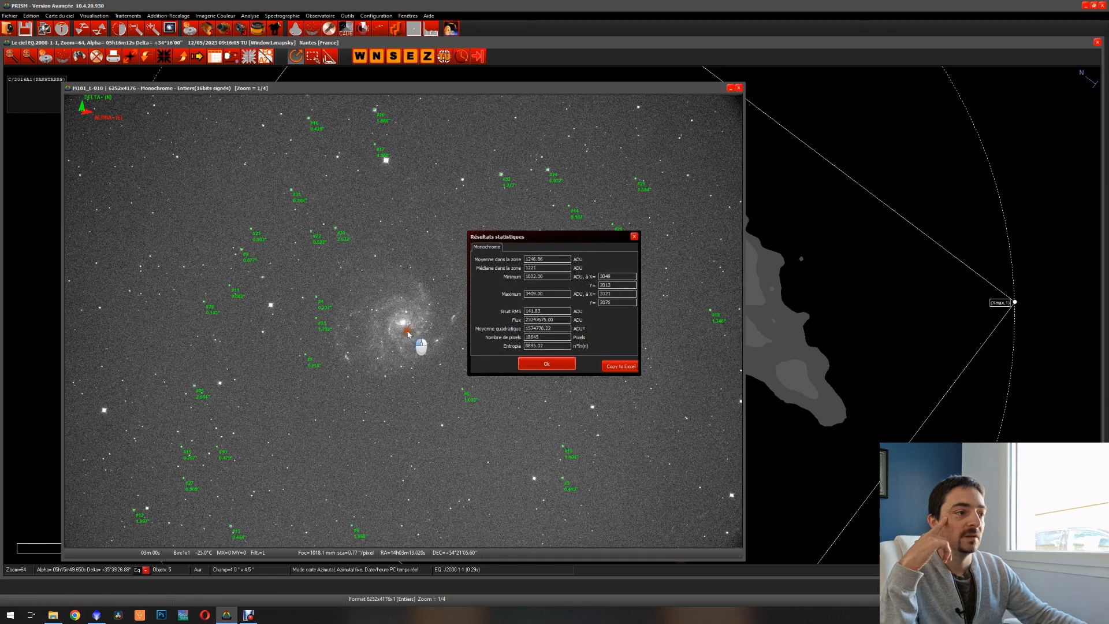
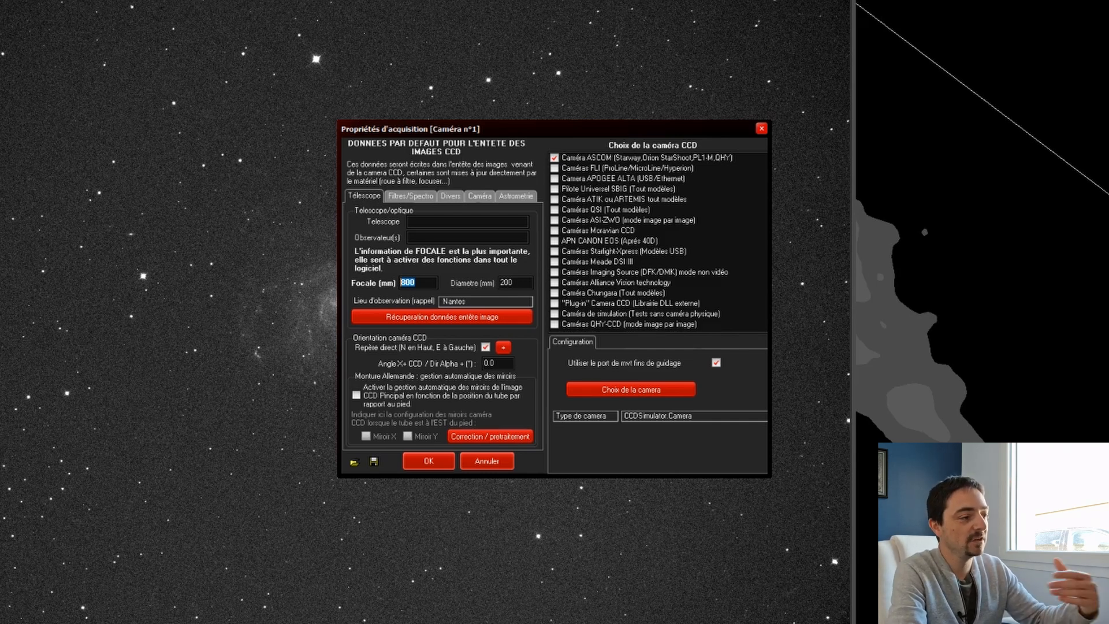
Step: Close the acquisition properties of camera 1 and the telescope and peripherals configuration without changing anything
click(762, 128)
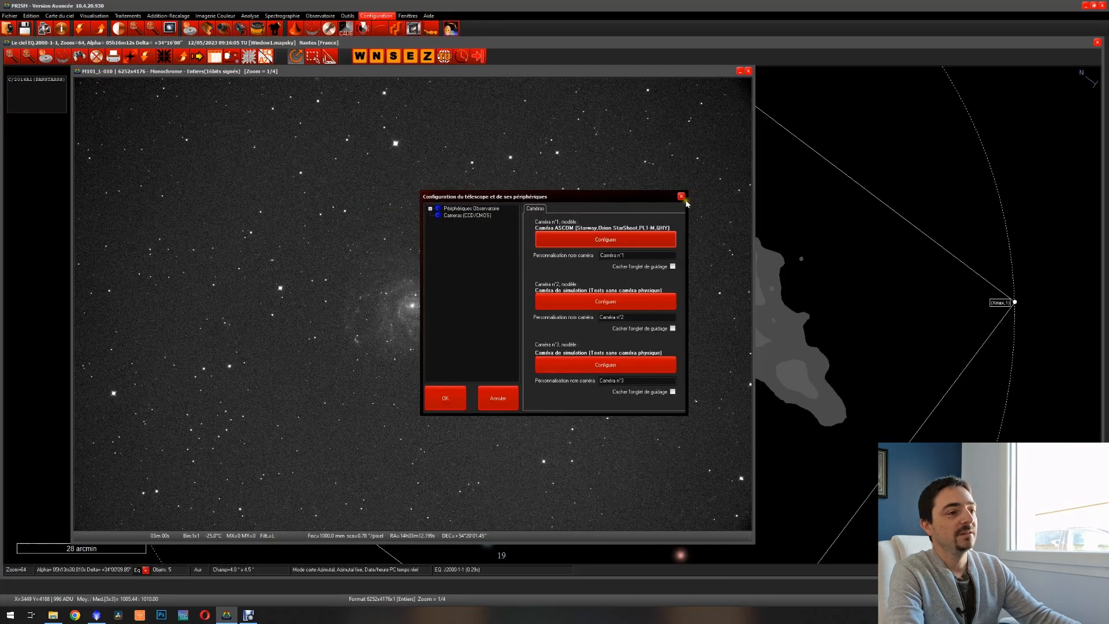
click(681, 196)
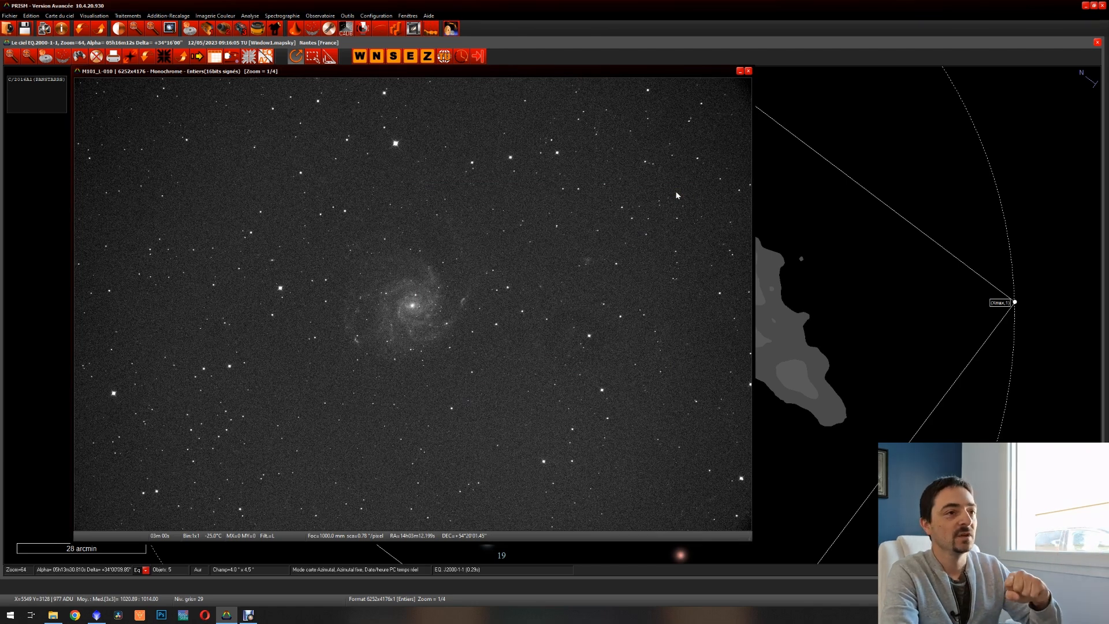
click(251, 16)
click(254, 18)
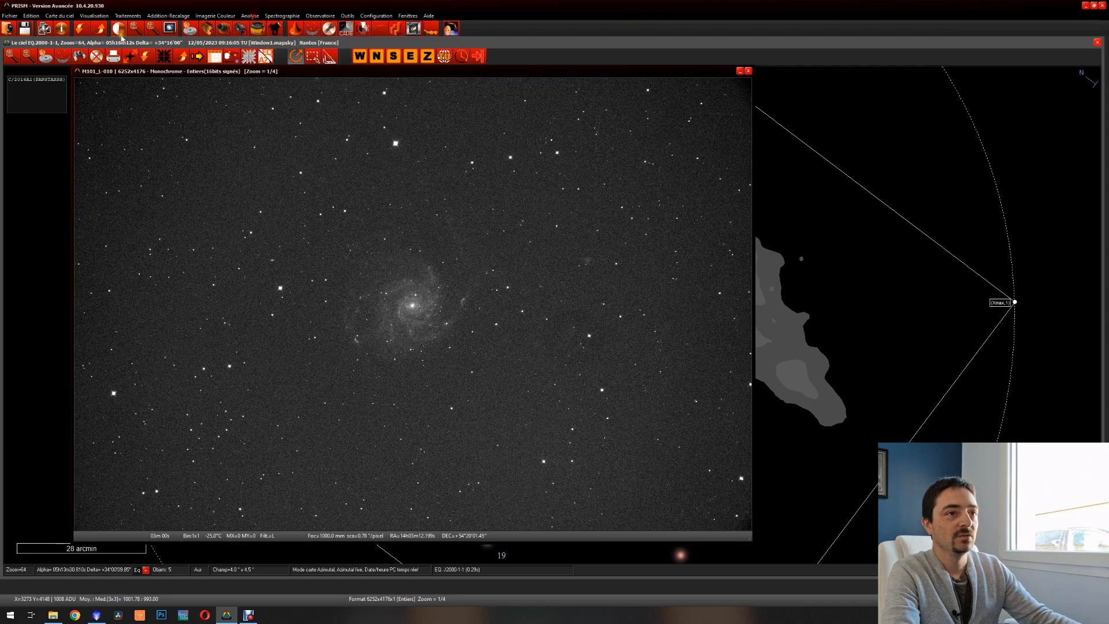
Step: Check the telescope focal length in the M101 image's acquisition data and close the image information dialog
click(35, 16)
click(46, 26)
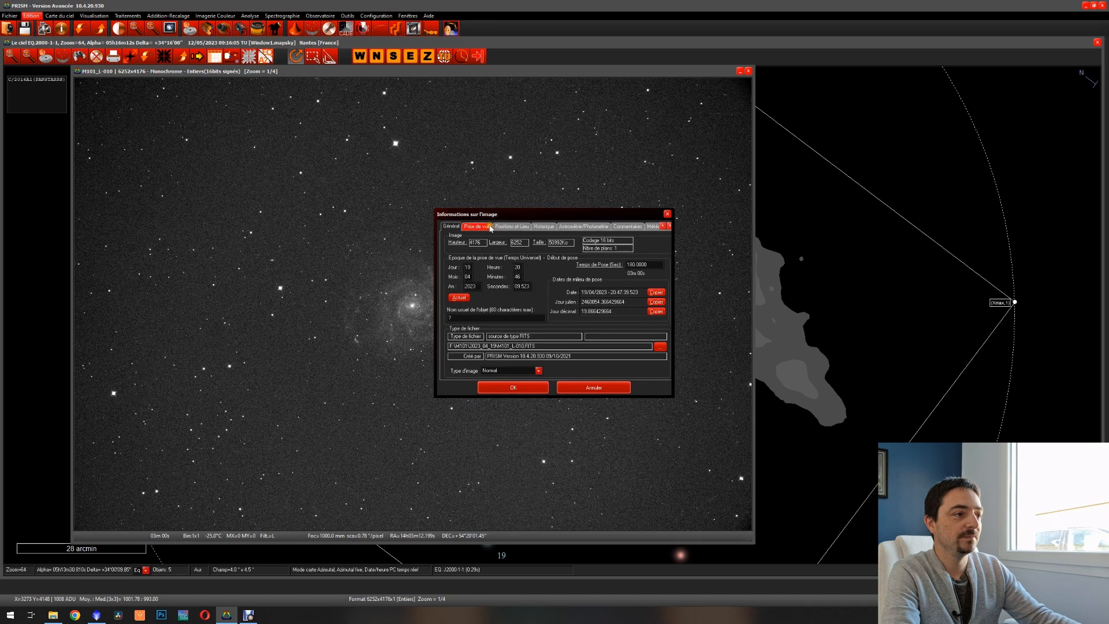
click(477, 227)
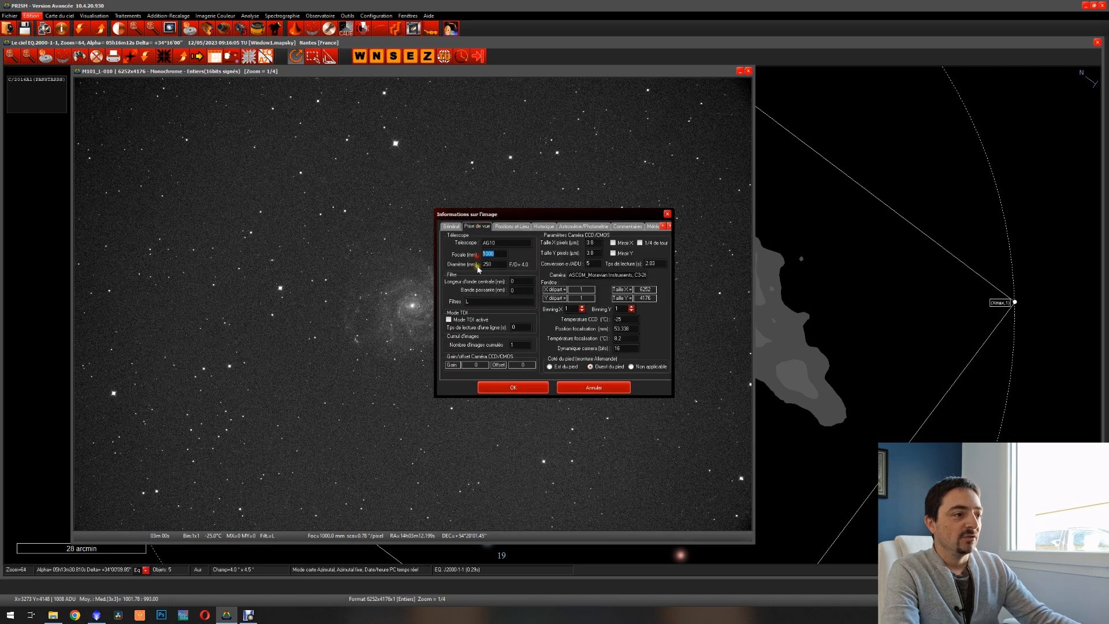
double_click(496, 255)
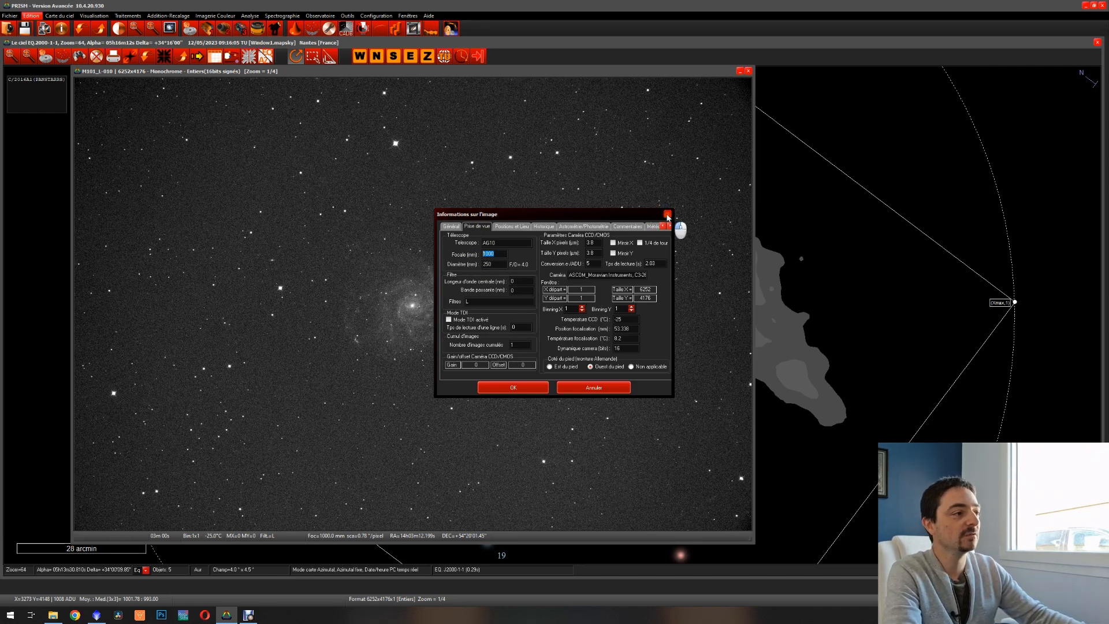
click(668, 215)
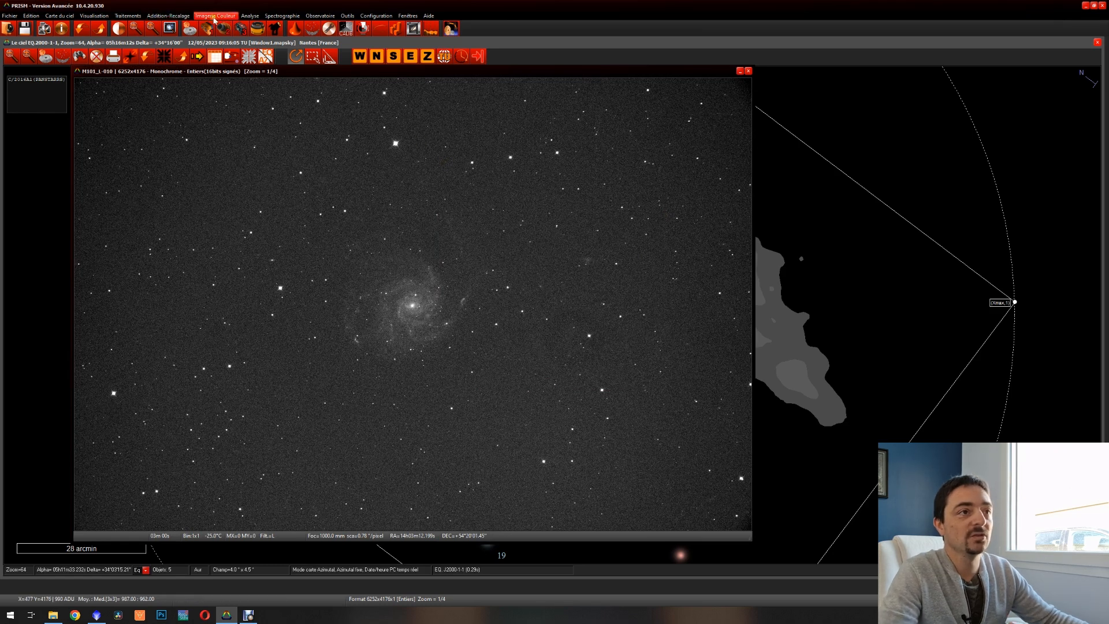
Step: Run the automatic astrometric calibration on the M101 image, keeping the 1000 mm focal length and the GSC-ACT reference catalogue
click(250, 15)
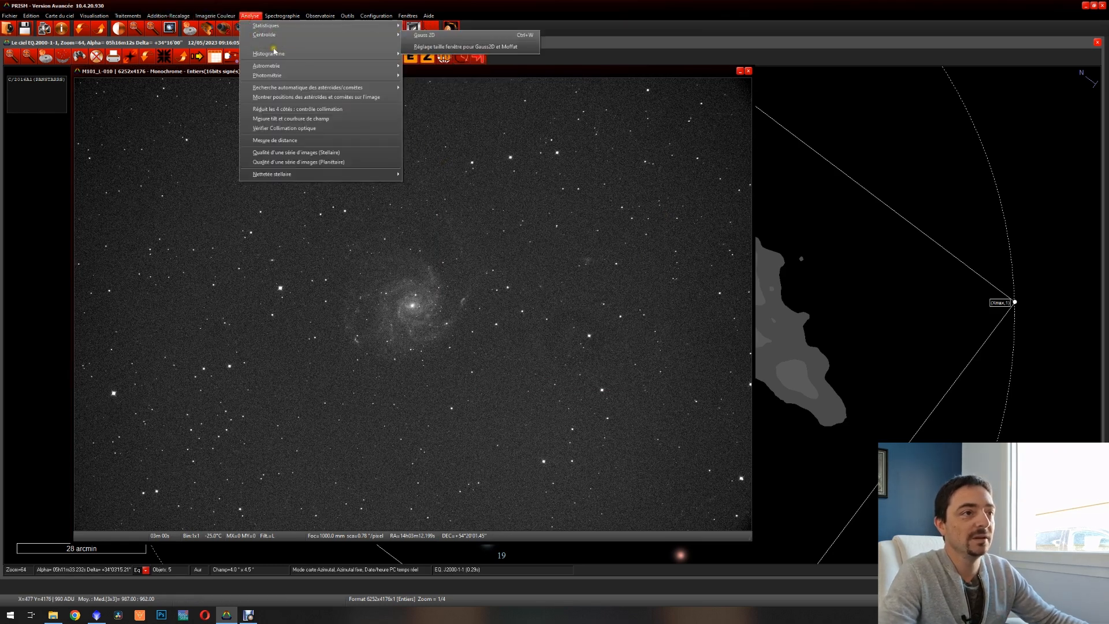
mouse_move(368, 69)
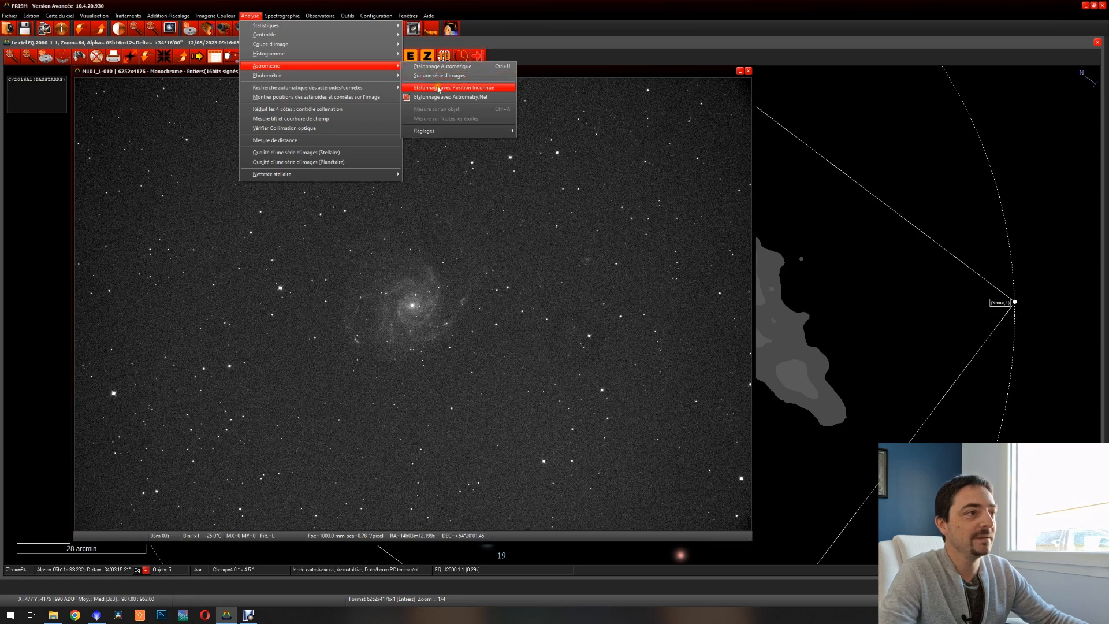
click(444, 67)
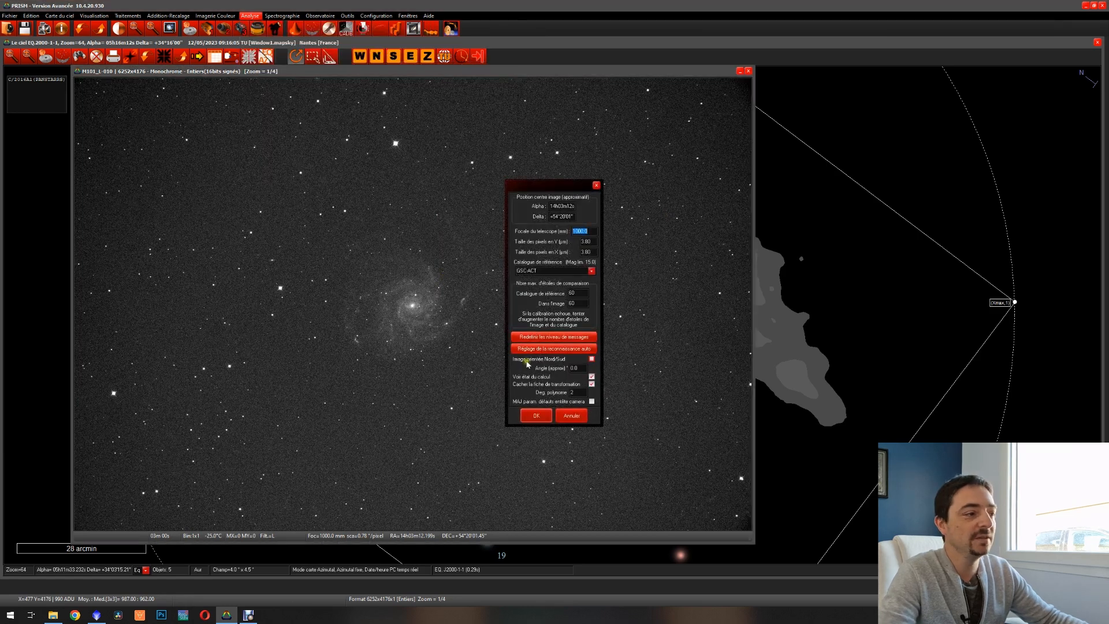
click(542, 415)
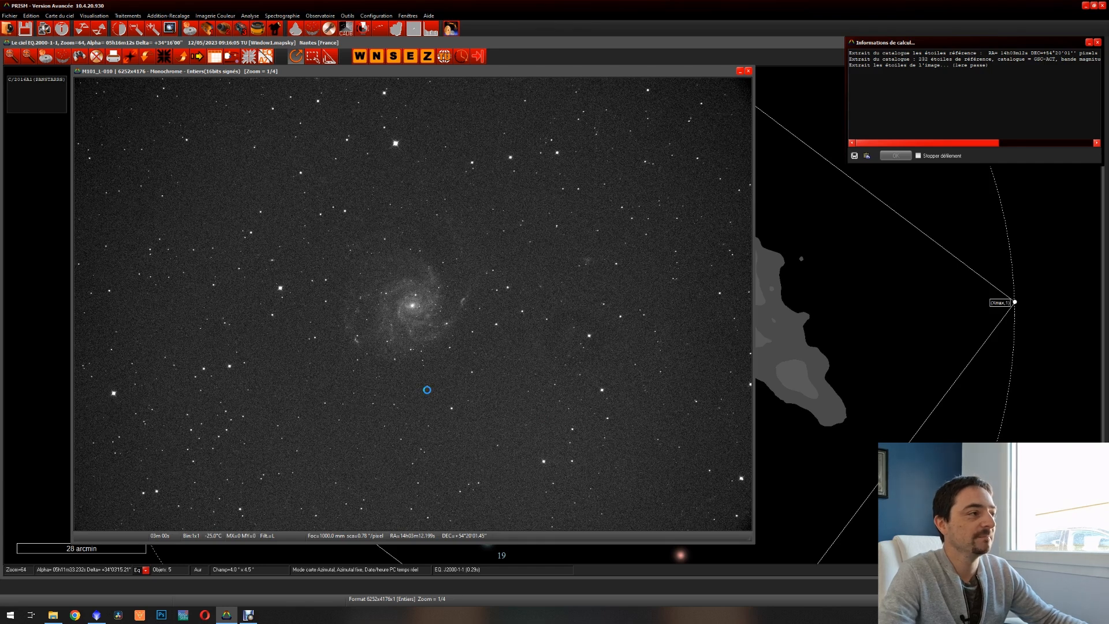
Step: Check the recalculated focal length in the image's acquisition data and cancel out of the image information dialog
click(42, 15)
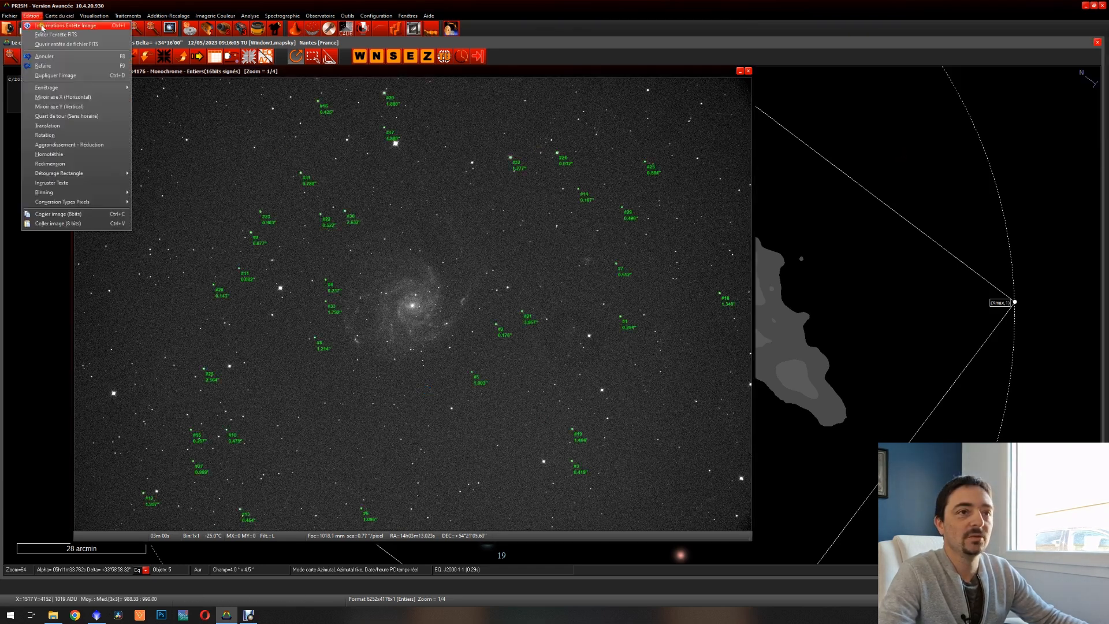
click(44, 38)
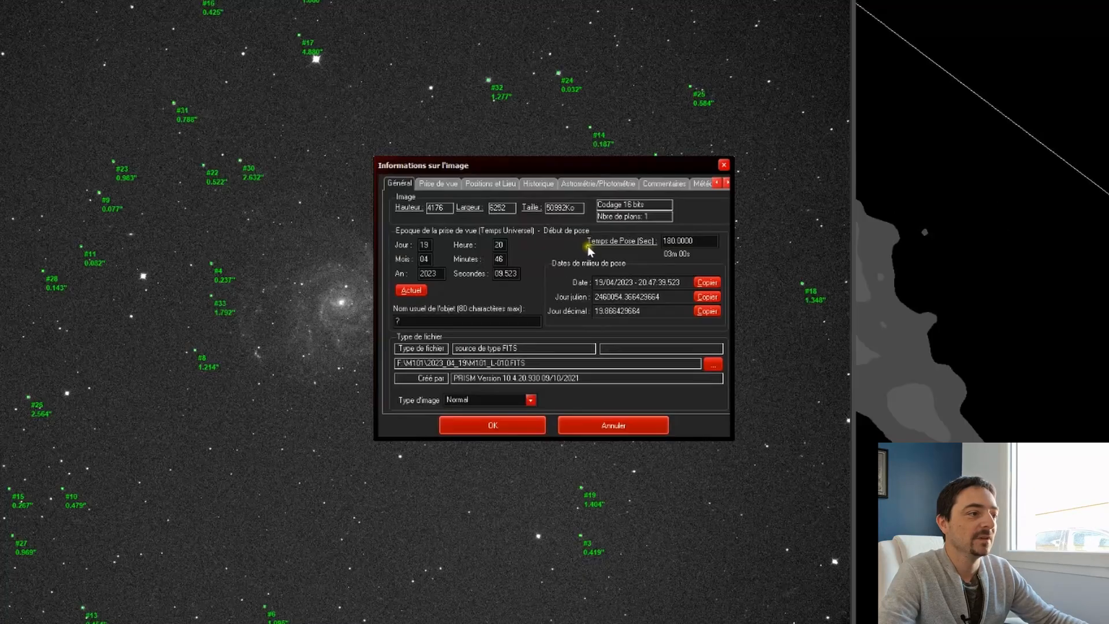
click(449, 185)
double_click(460, 225)
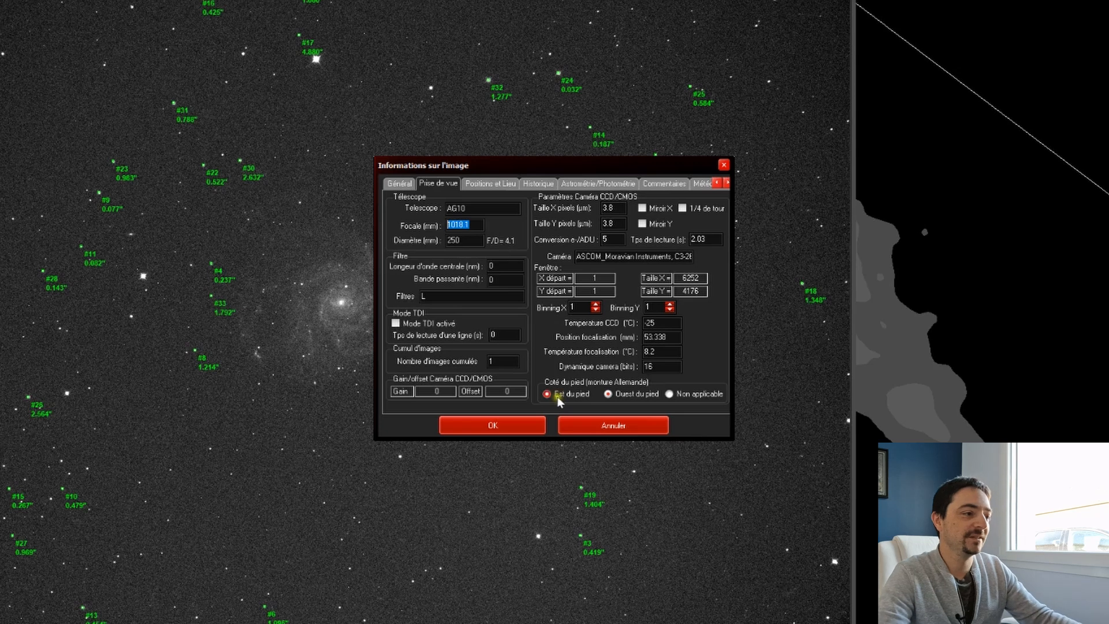
click(607, 426)
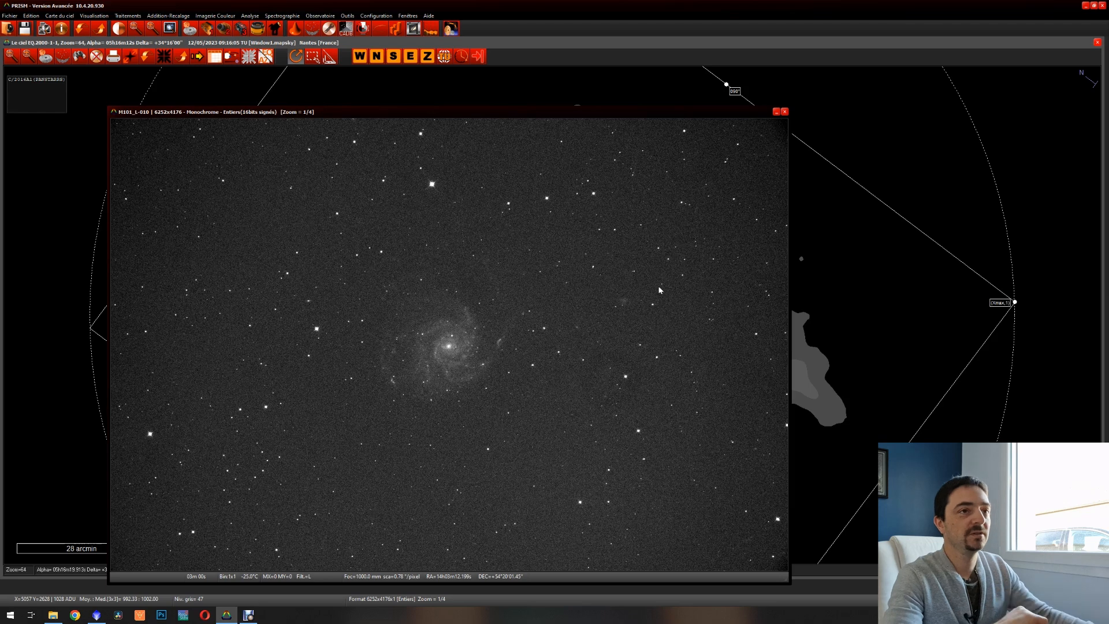
Step: Measure the windowed statistics of a small area just above the M101 galaxy, with the image displayed at 1/2 zoom
drag(234, 113, 211, 94)
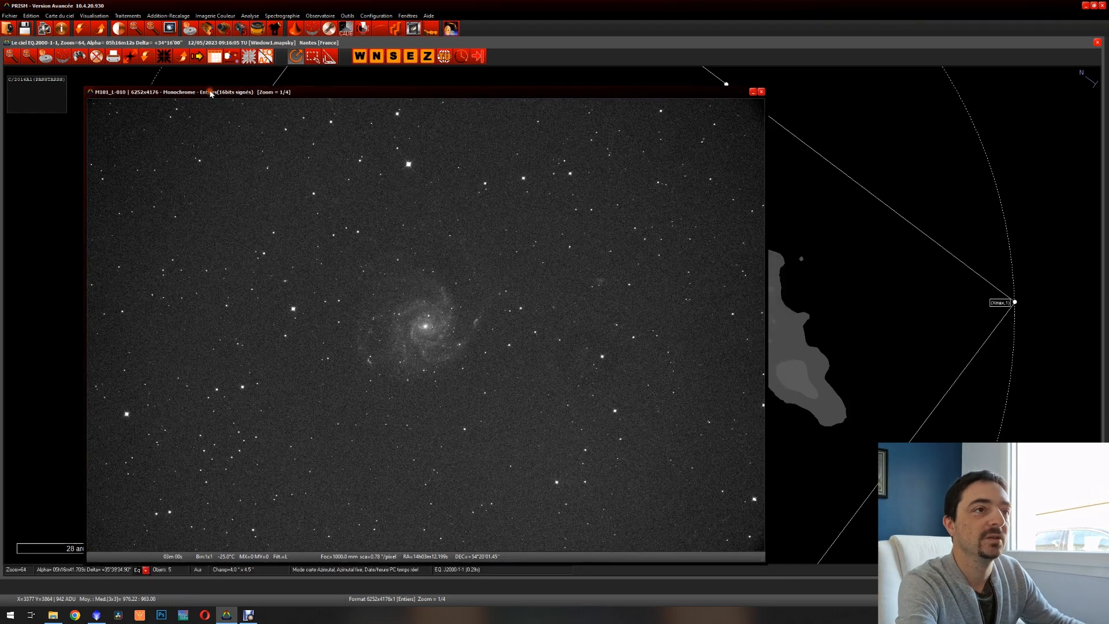
click(152, 28)
click(153, 28)
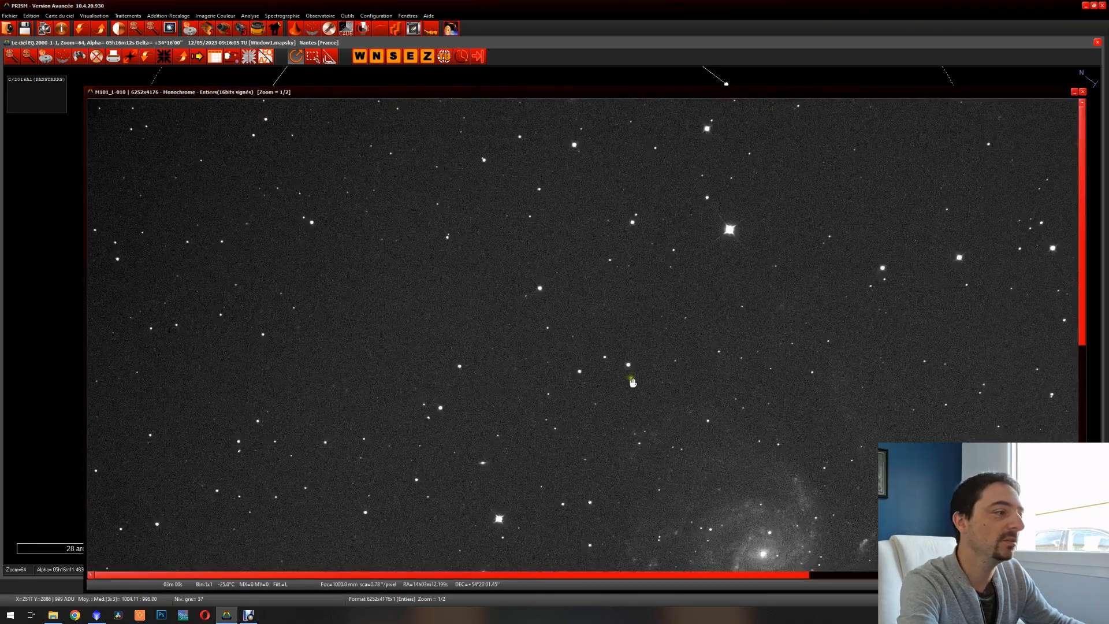
drag(633, 382, 434, 252)
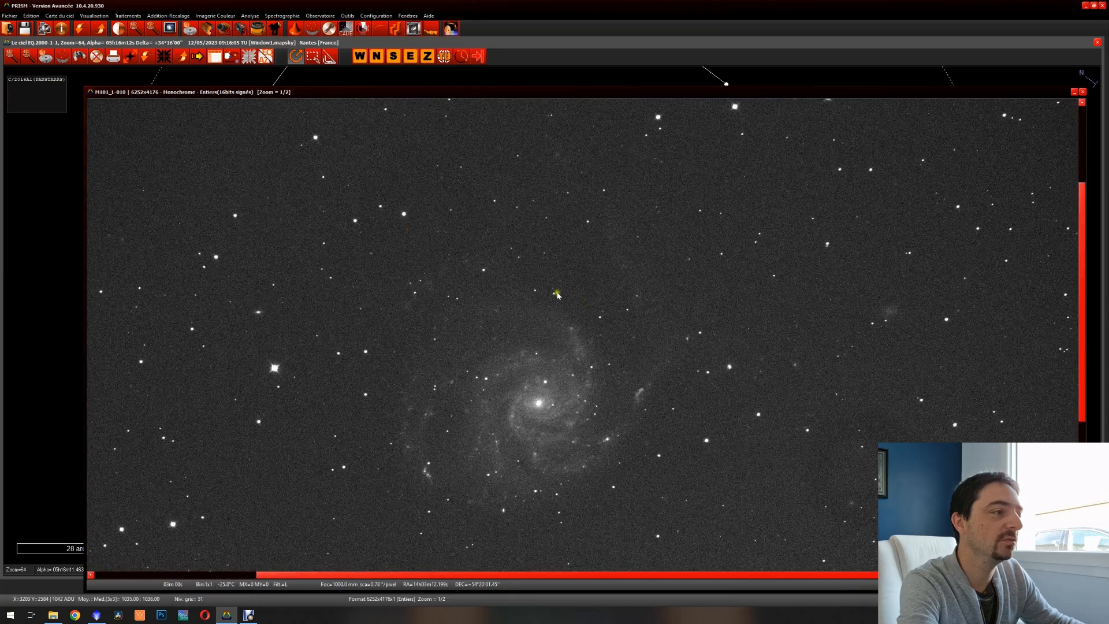
drag(622, 328, 617, 330)
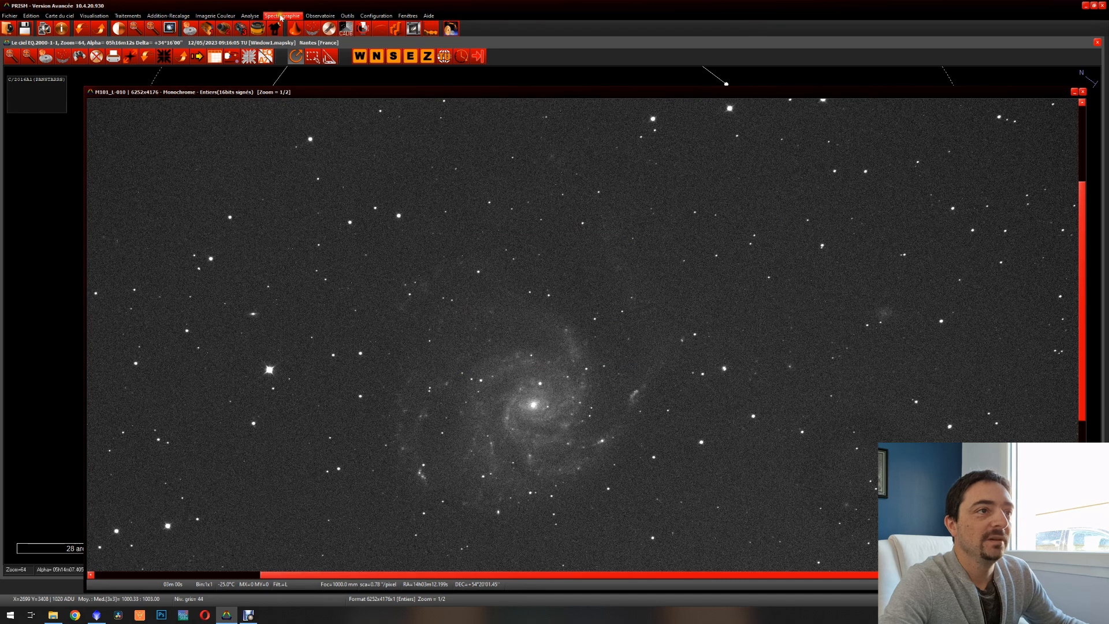
click(250, 16)
mouse_move(259, 26)
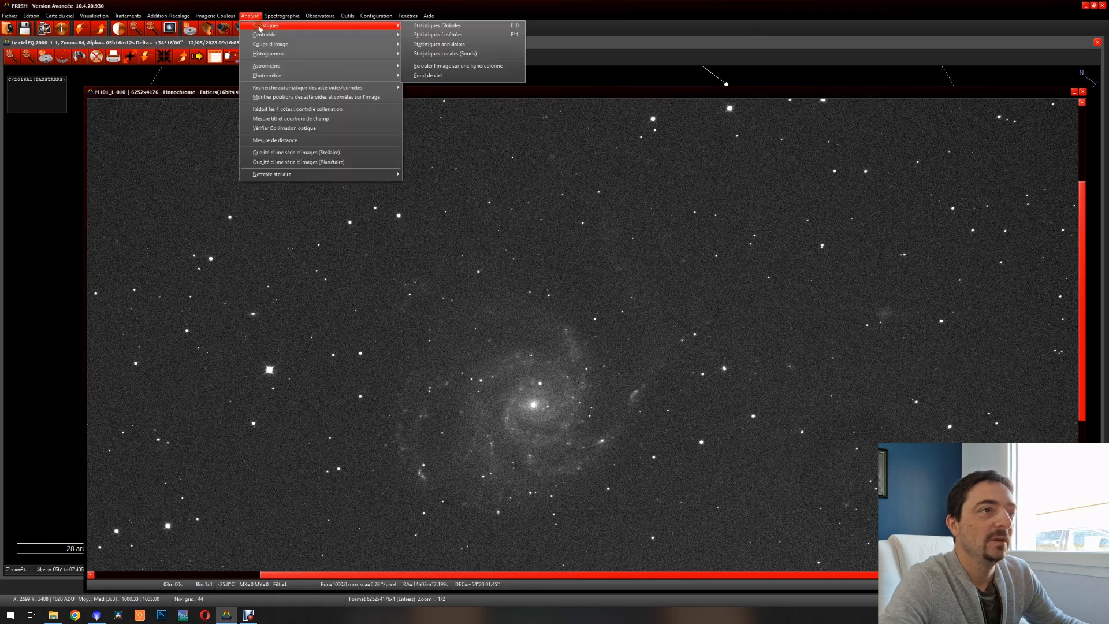
click(450, 35)
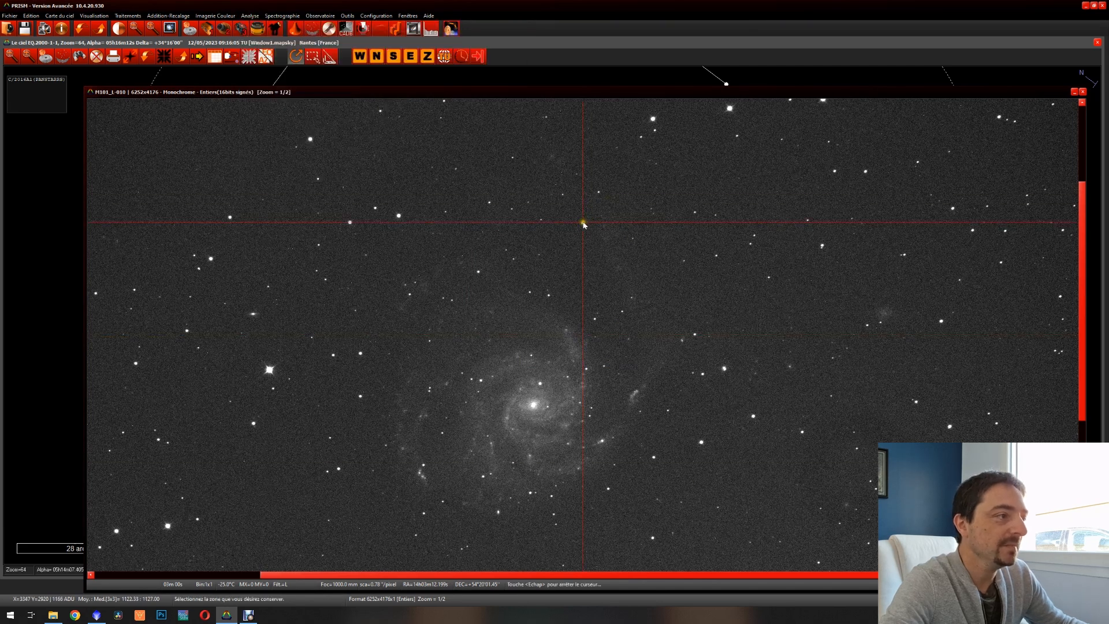
drag(580, 220, 602, 240)
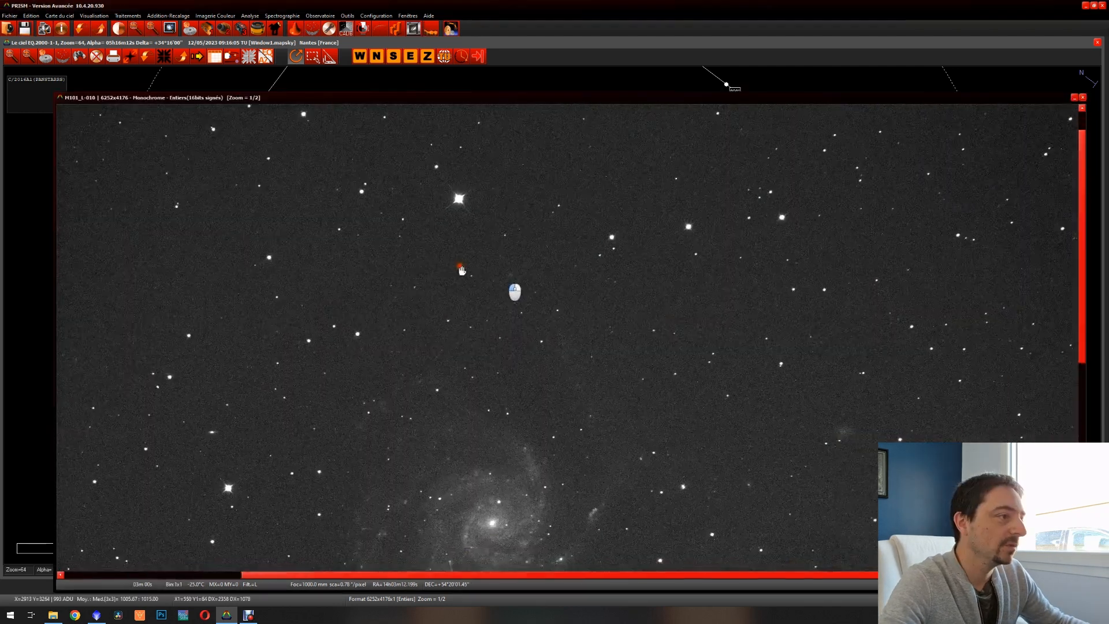
Step: Measure the Gaussian centroid and FWHM of a small star above and beside the galaxy
drag(462, 269, 356, 258)
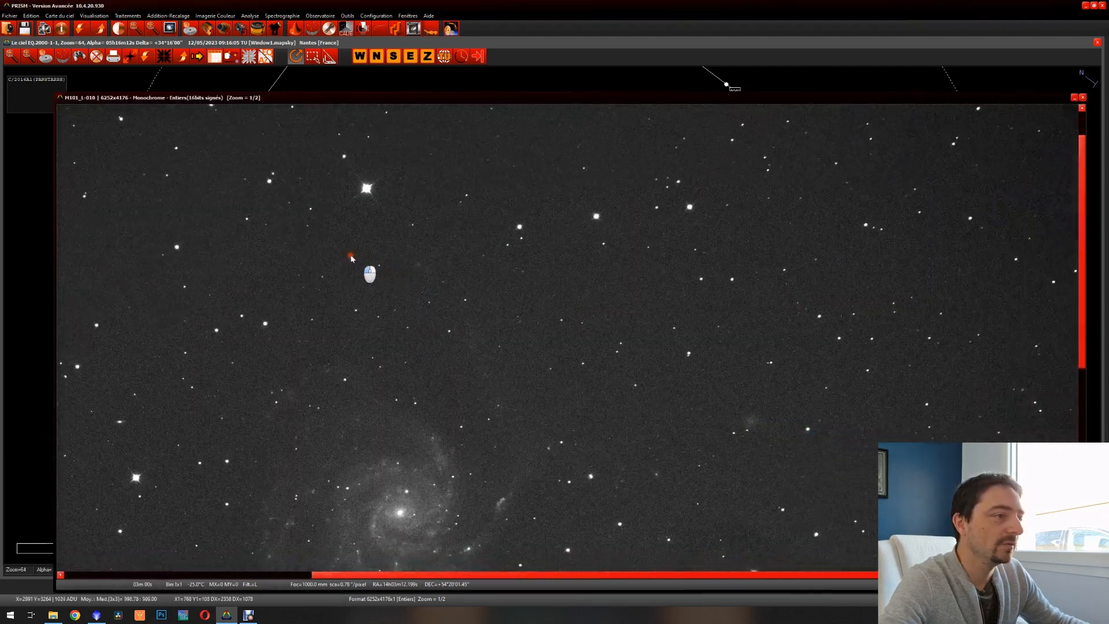
right_click(465, 302)
click(466, 304)
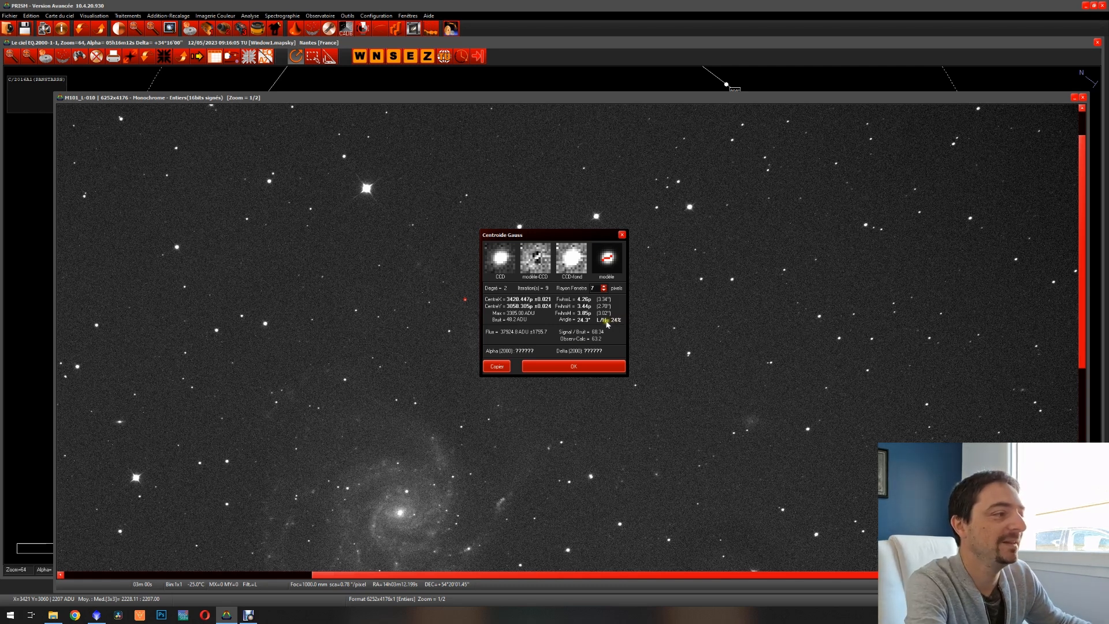
Step: Close the centroid results and load the M101_L-036 frame from the 2023-04-19 folder into PRISM, placing its window over the first image
click(593, 367)
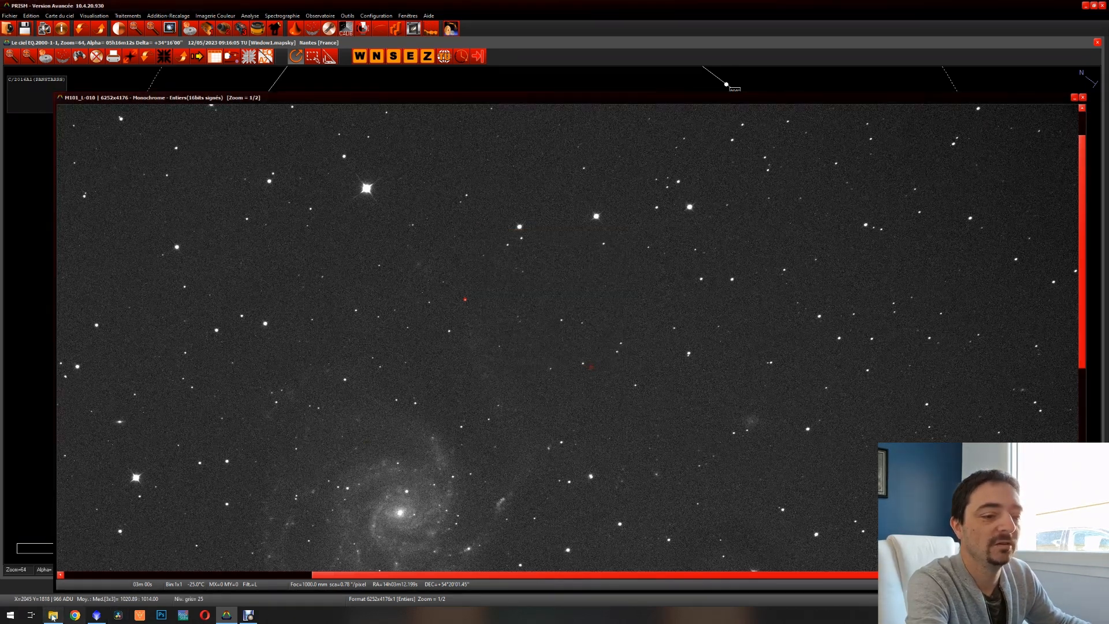
click(53, 615)
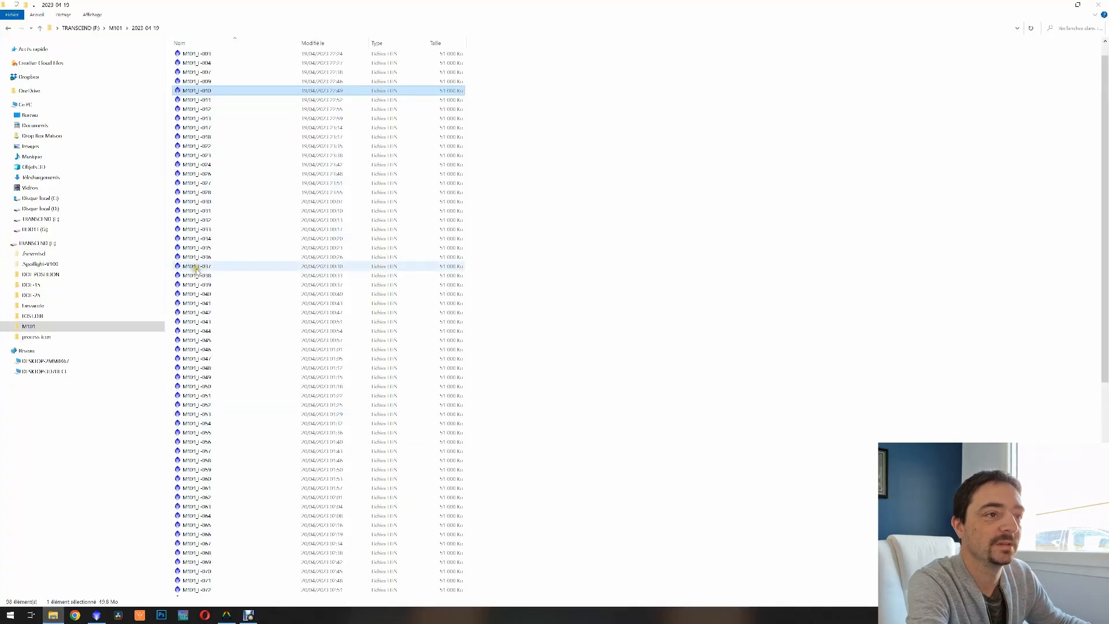
drag(193, 257, 309, 426)
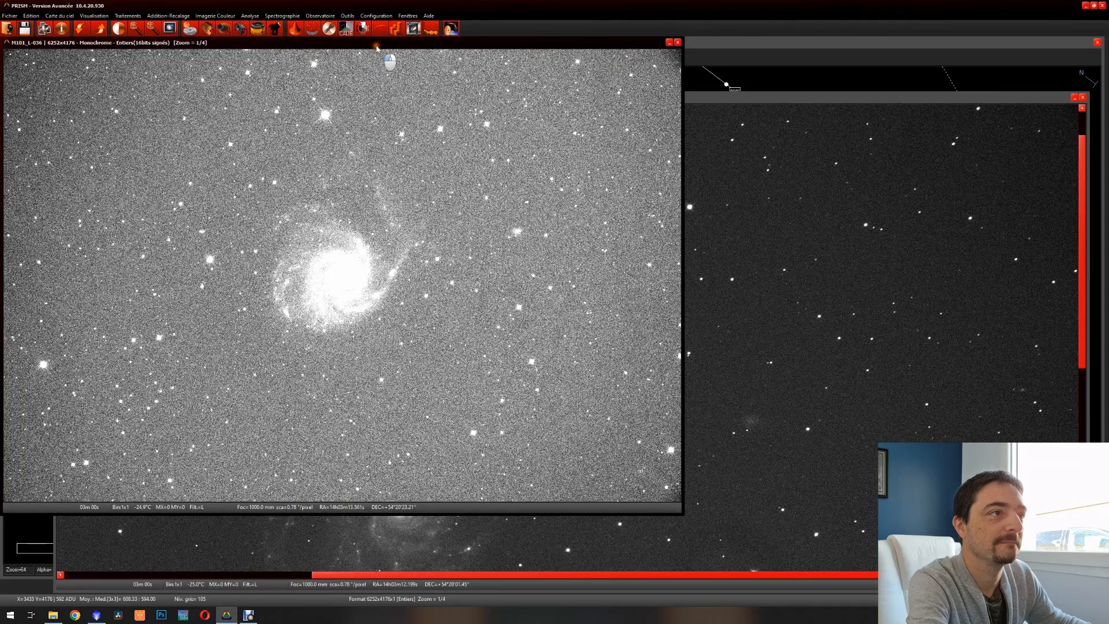
drag(376, 44, 440, 103)
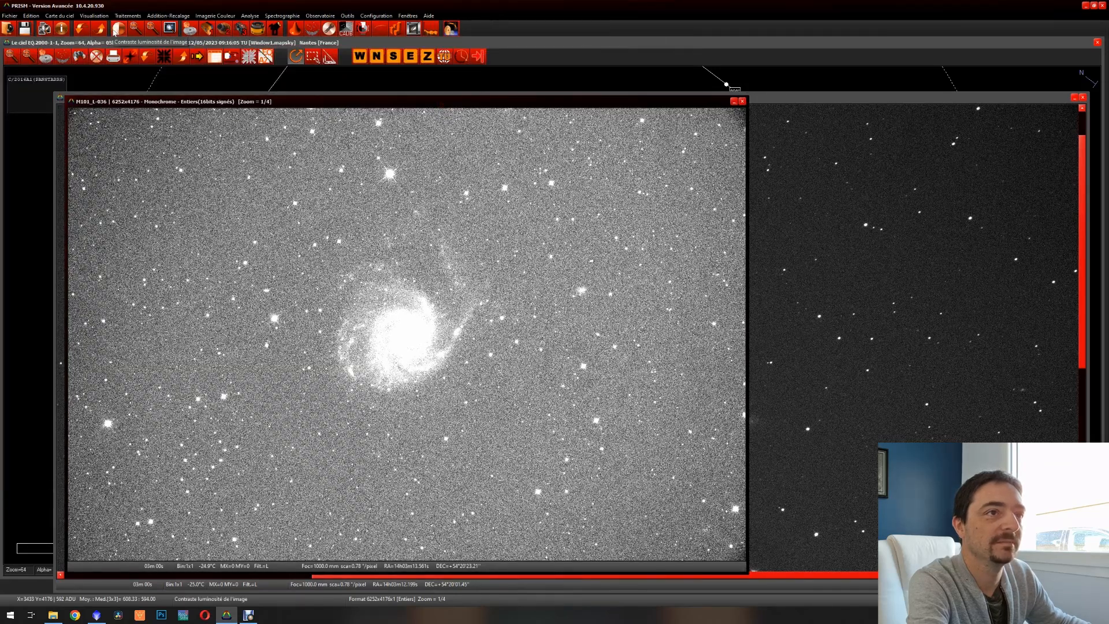
Step: Adjust the display thresholds of the M101_L-036 image to darken the background and bring out the galaxy's core
click(118, 29)
drag(647, 329, 743, 329)
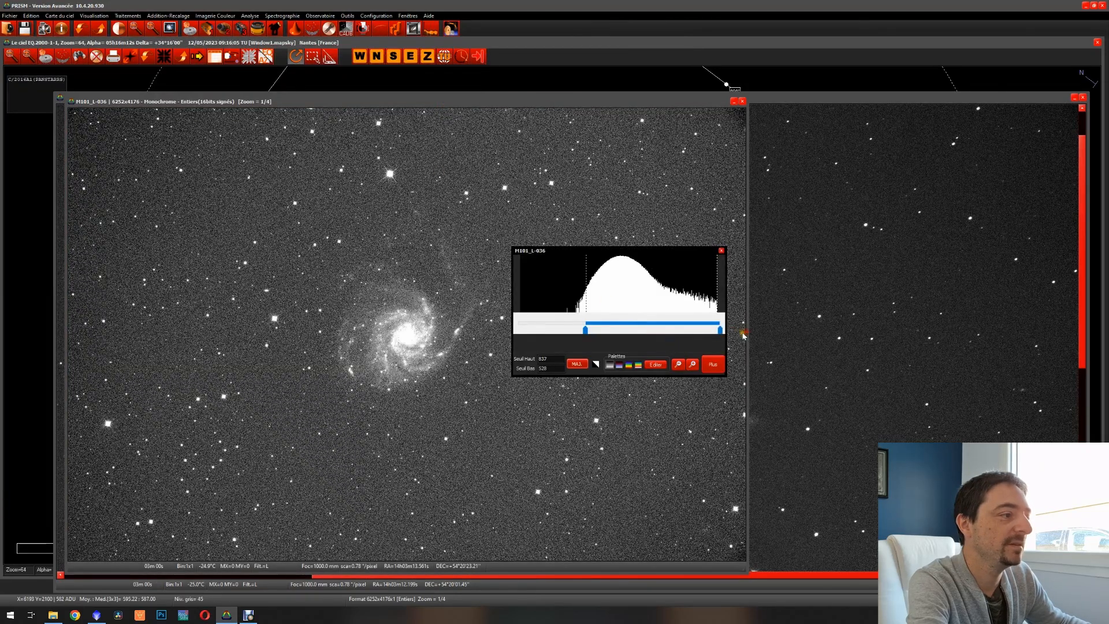
drag(659, 328, 723, 345)
click(721, 250)
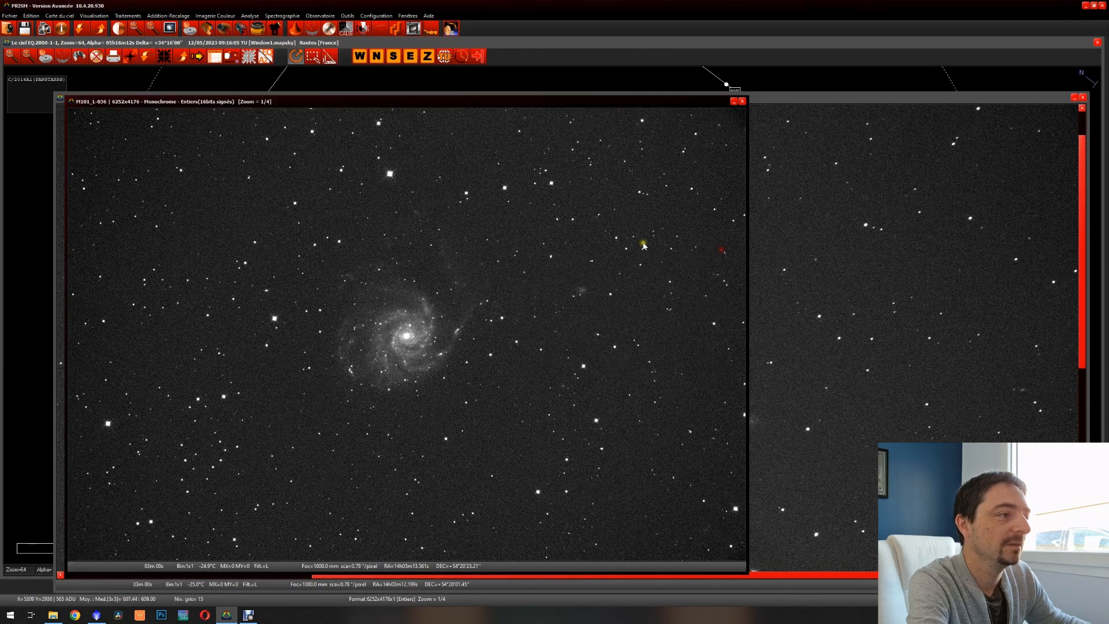
Step: Measure the Gaussian centroid and FWHM of the same small star above the galaxy in M101_L-036, shown at 1/2 zoom
drag(473, 103, 496, 155)
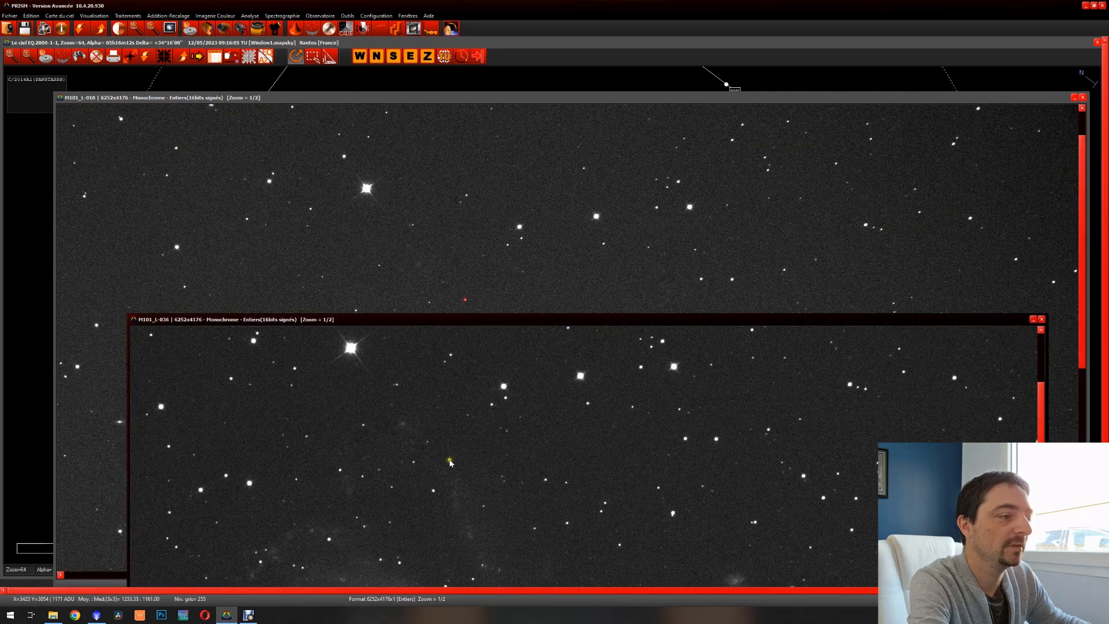
right_click(462, 469)
click(403, 231)
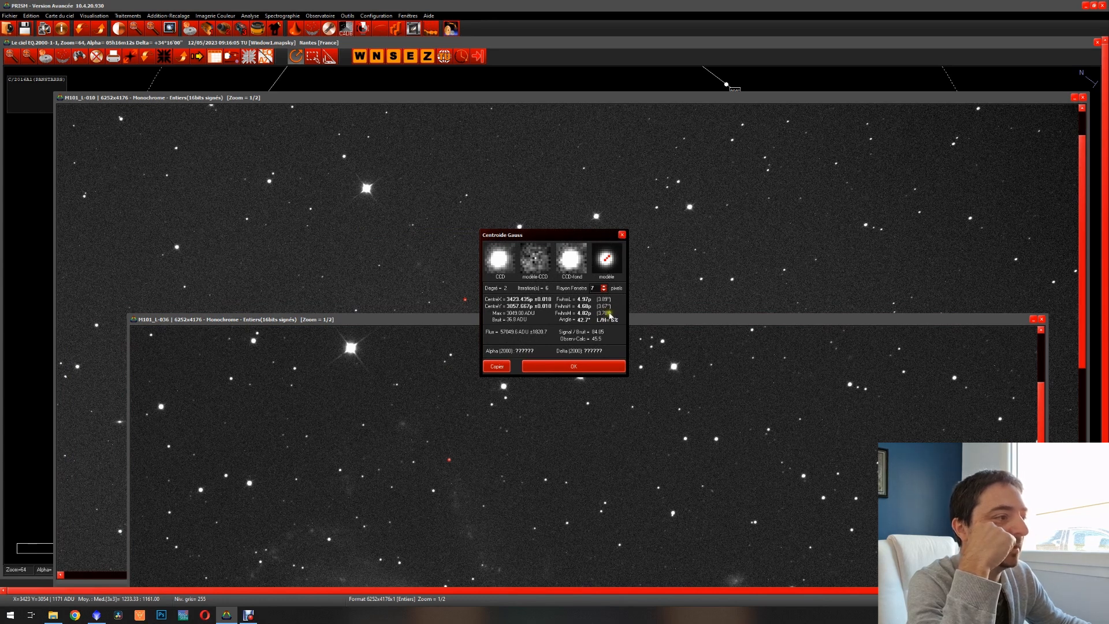
click(622, 235)
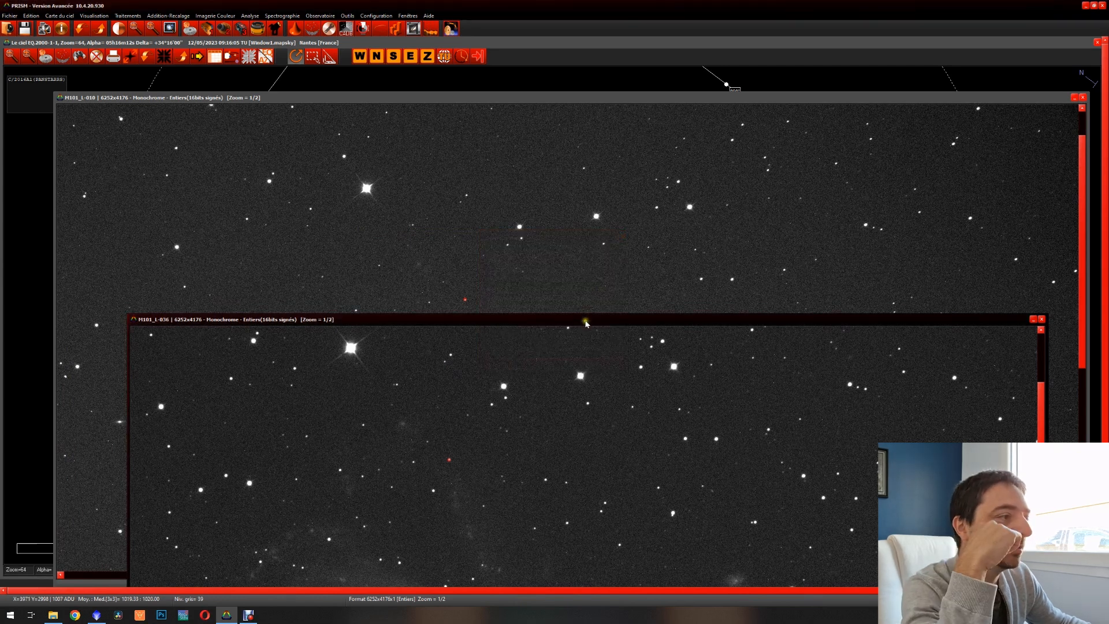
Step: Measure the Gaussian centroid and FWHM of a second small star beside the one already measured in M101_L-036
drag(584, 321, 587, 278)
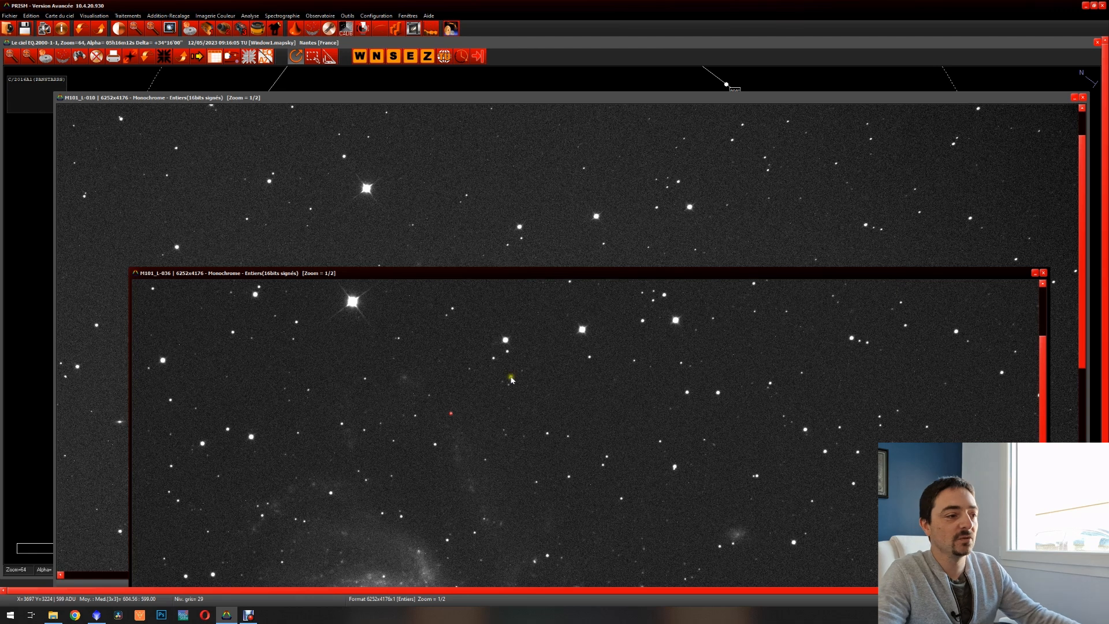
right_click(415, 417)
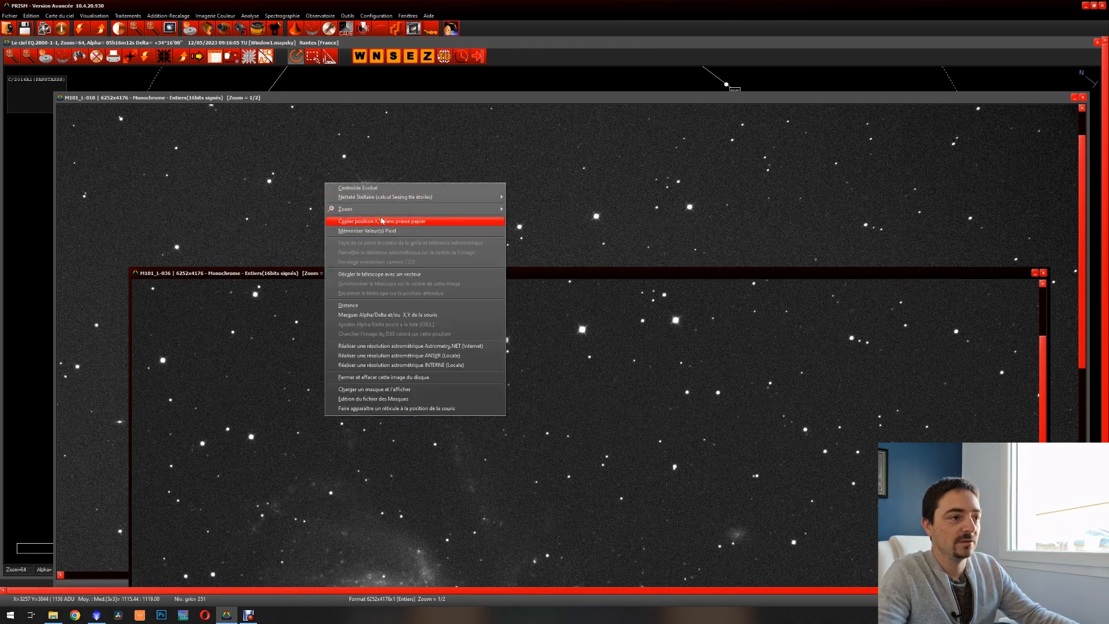
click(370, 188)
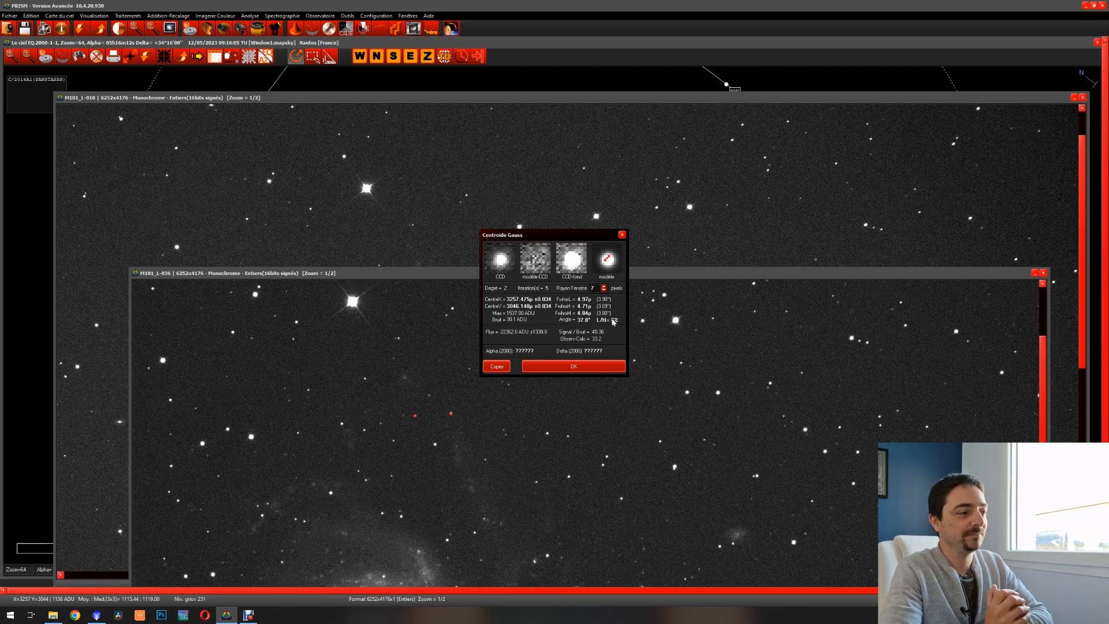
click(622, 235)
Step: Calculate the stellar sharpness of M101_L-036 over the central 512x512 zone and close the results
drag(639, 273, 605, 162)
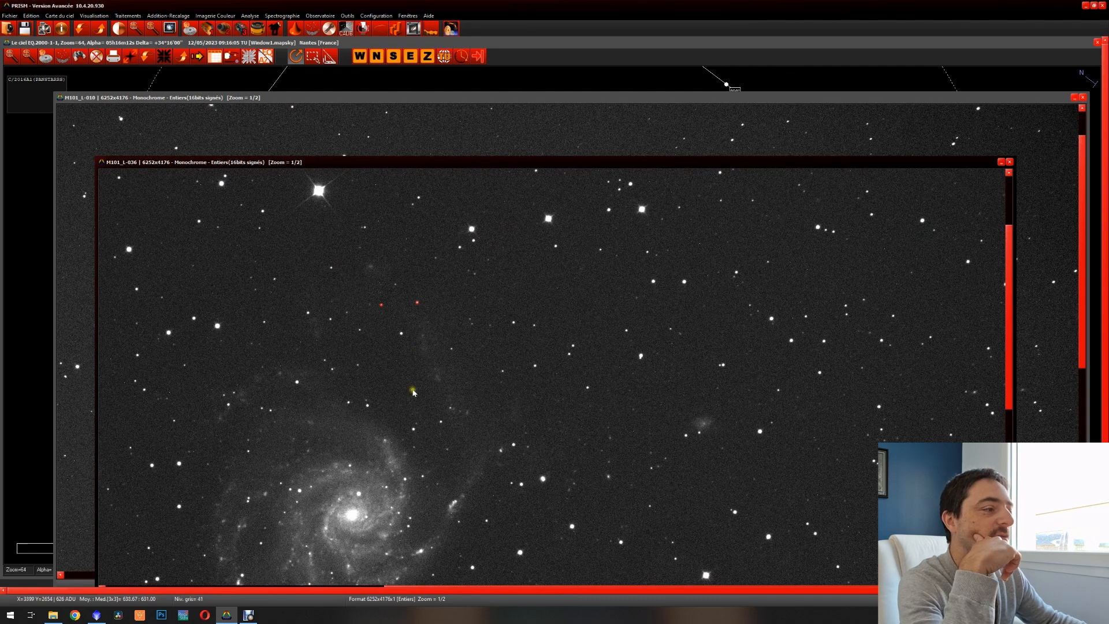
right_click(387, 357)
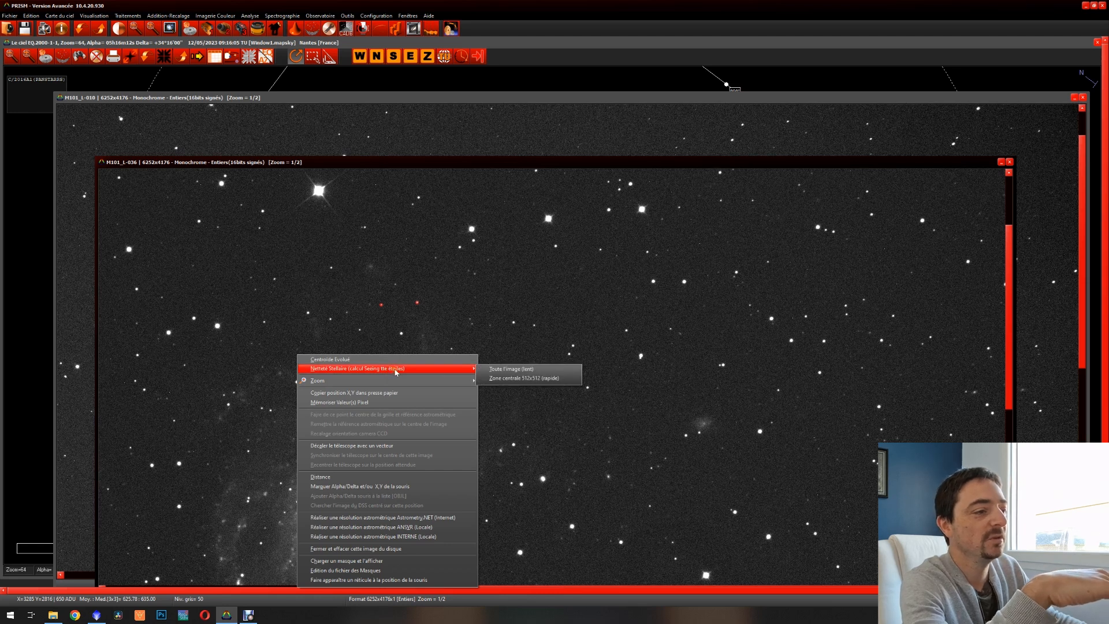
click(521, 381)
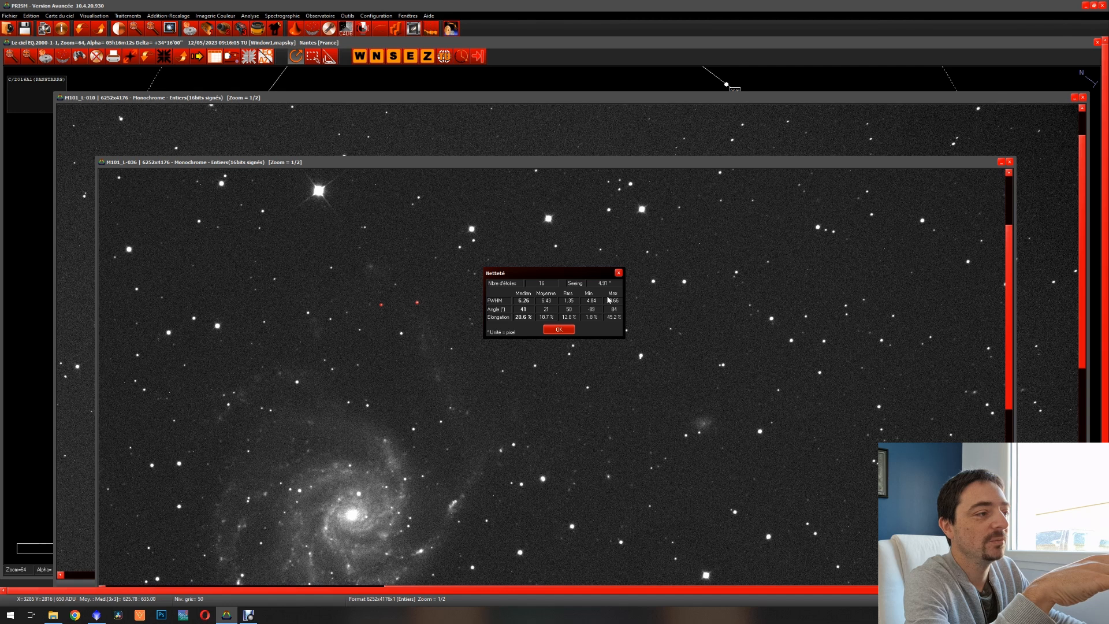
click(561, 330)
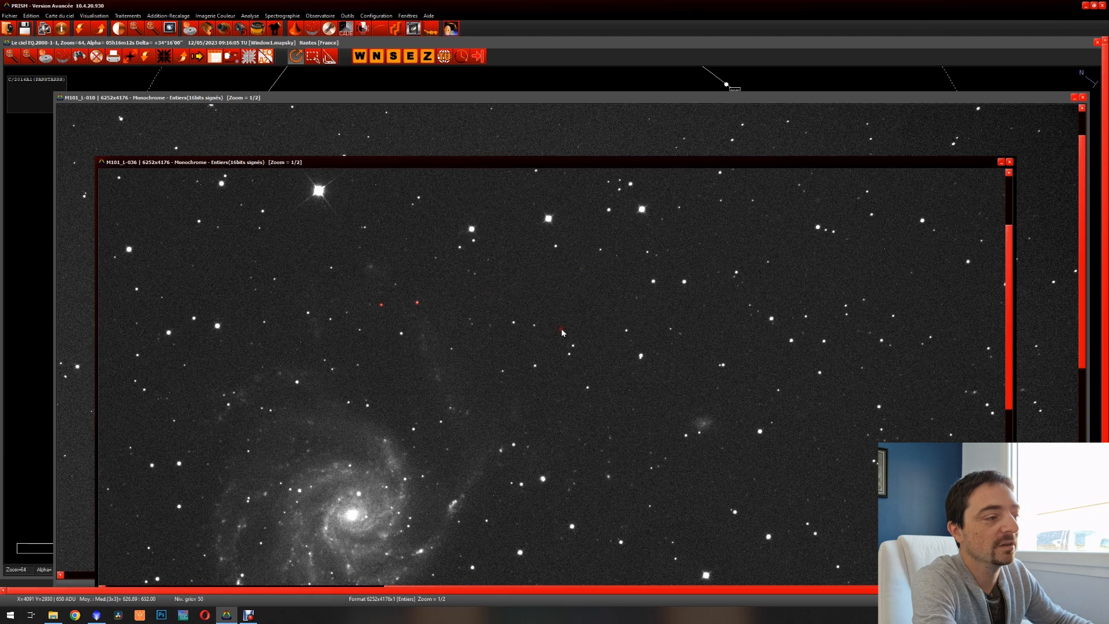
Step: Close M101_L-036 and calculate the stellar sharpness of M101_L-018 over the central 512x512 zone
click(1010, 163)
right_click(339, 323)
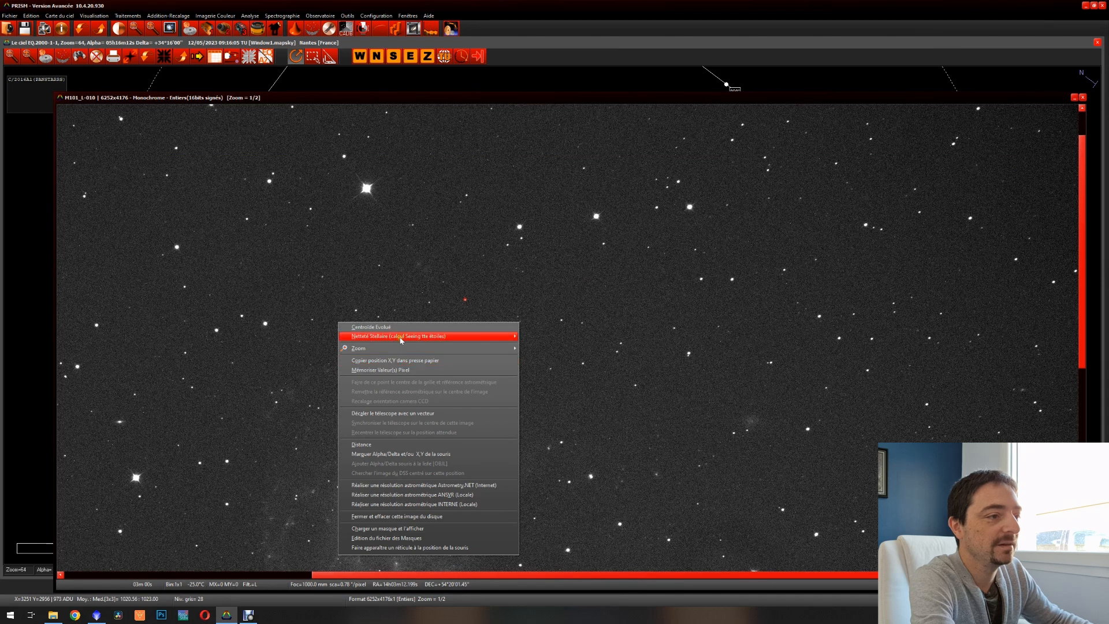
mouse_move(399, 336)
click(538, 345)
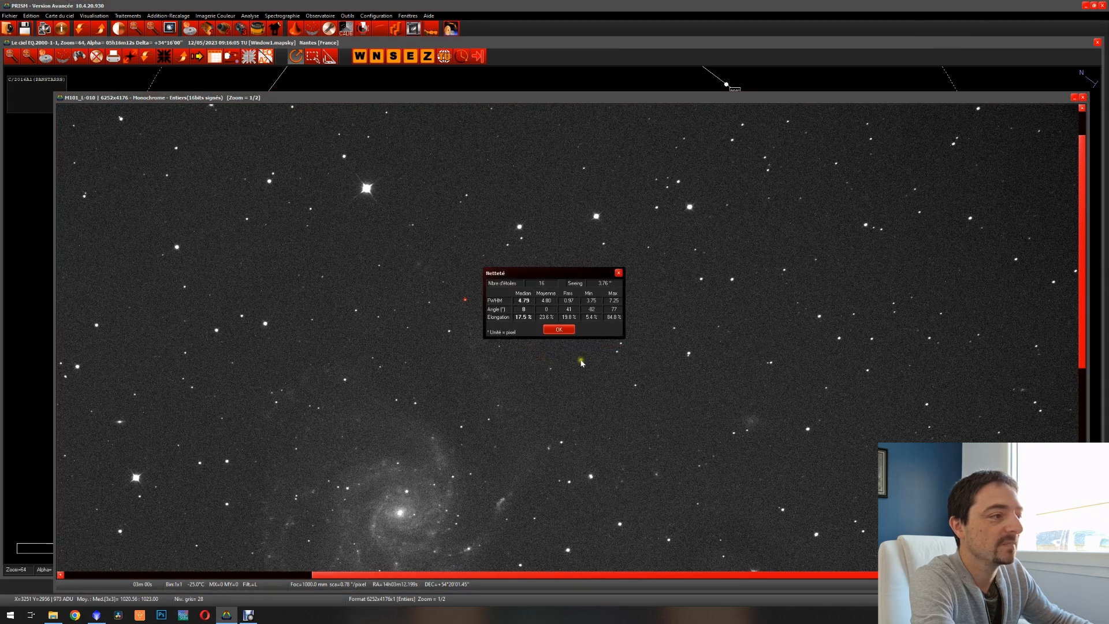
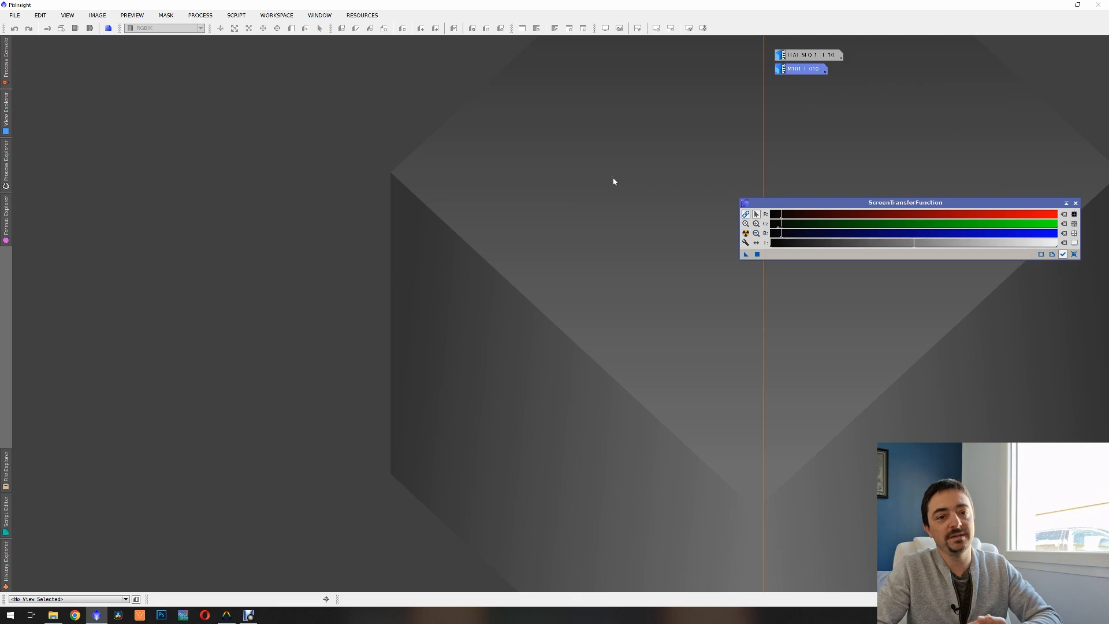
Step: Open the SubframeSelector process in PixInsight and place its dialog beside the measurements window
click(200, 15)
mouse_move(207, 29)
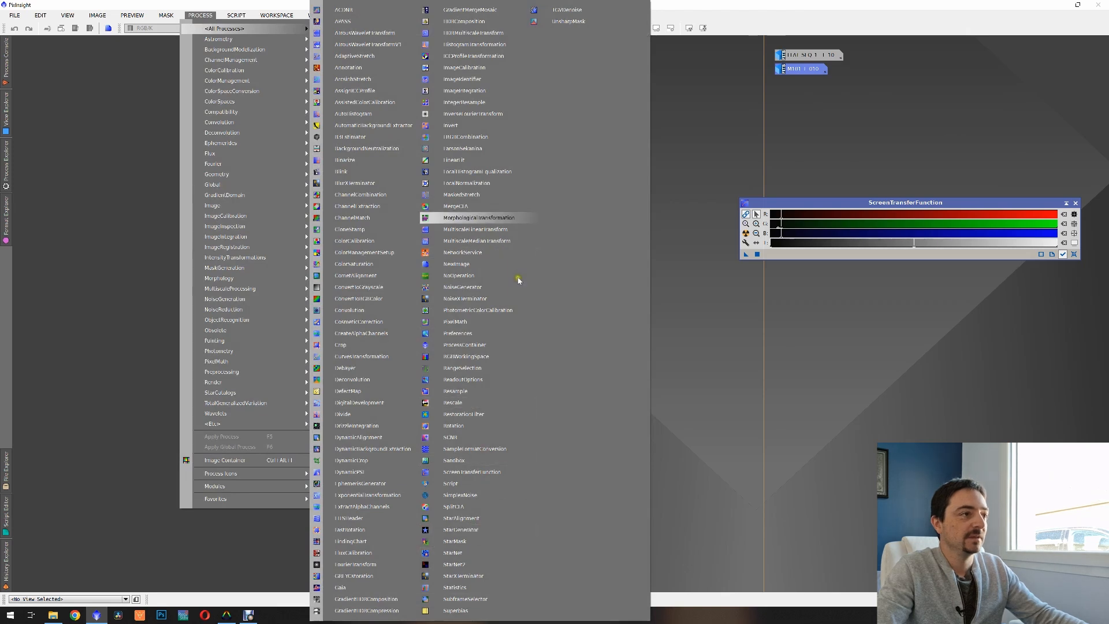
click(466, 598)
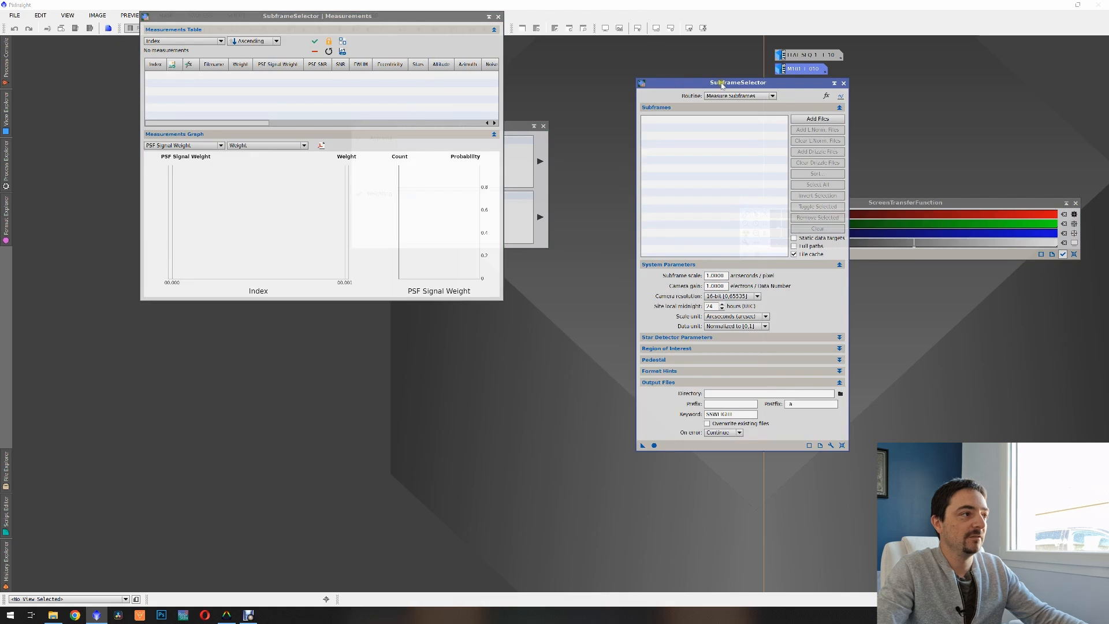
drag(722, 86, 620, 74)
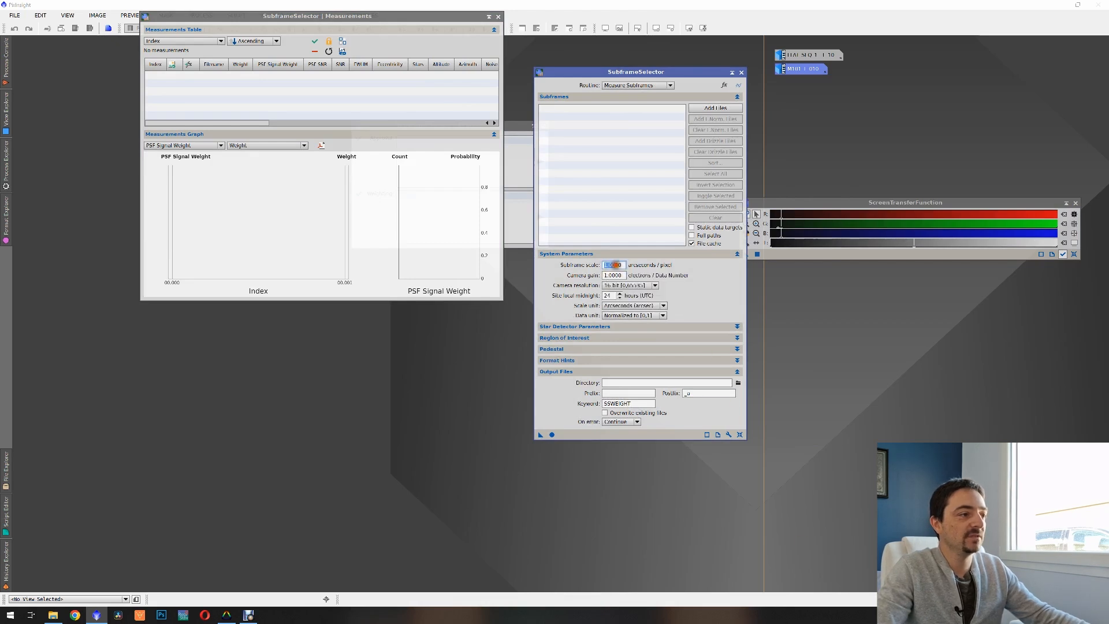
Step: Set the SubframeSelector camera gain to 5 electrons per data number and keep the camera resolution at 16-bit
double_click(612, 265)
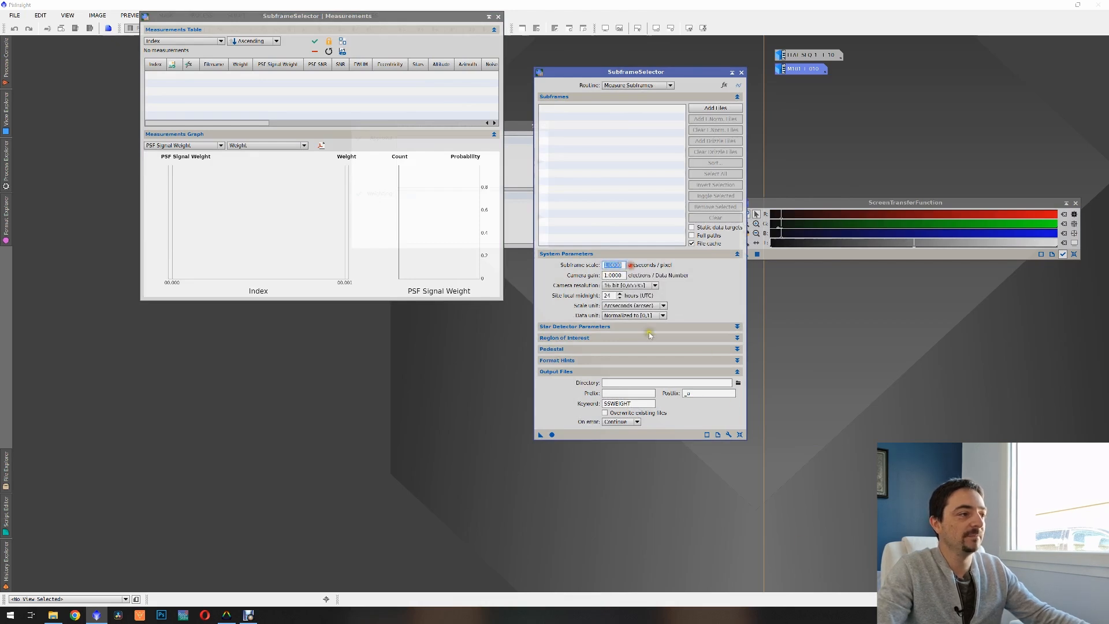
click(605, 275)
text(5)
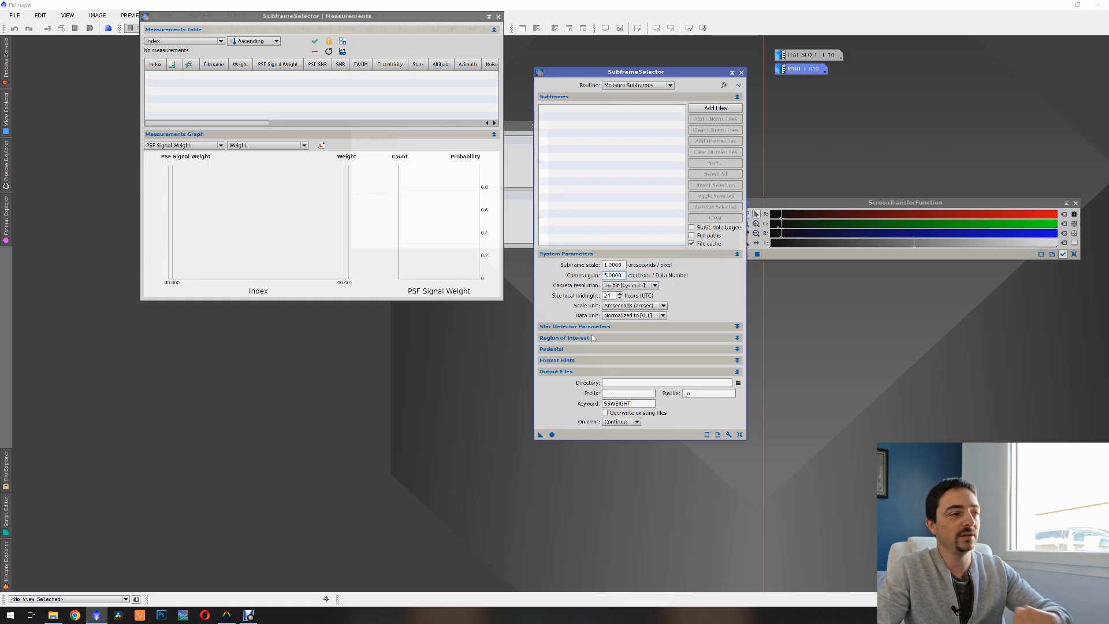
click(616, 286)
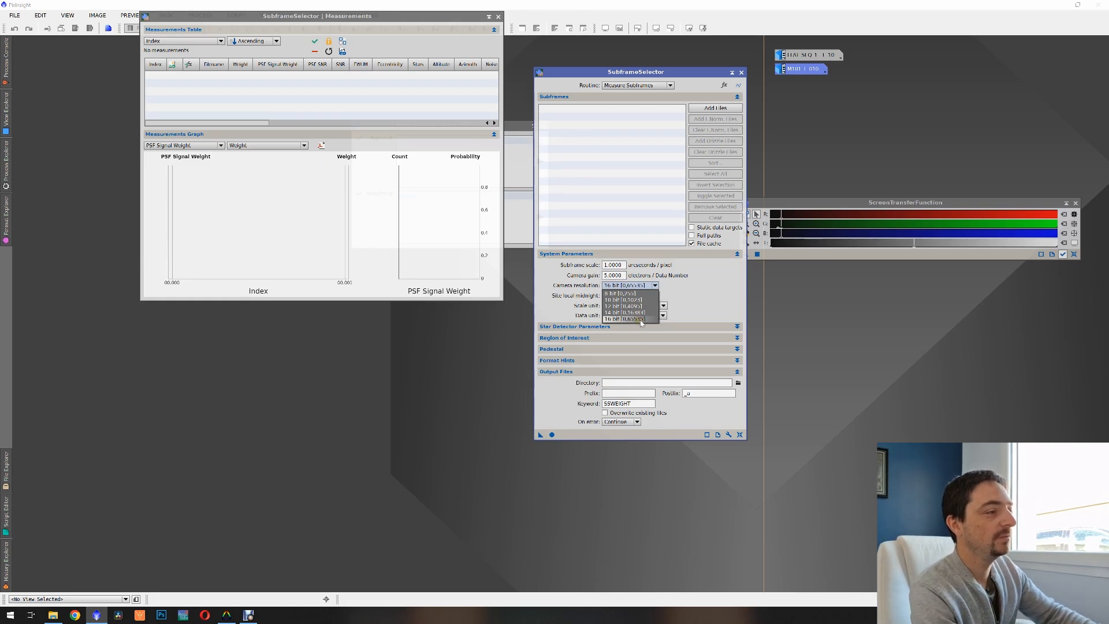
click(636, 319)
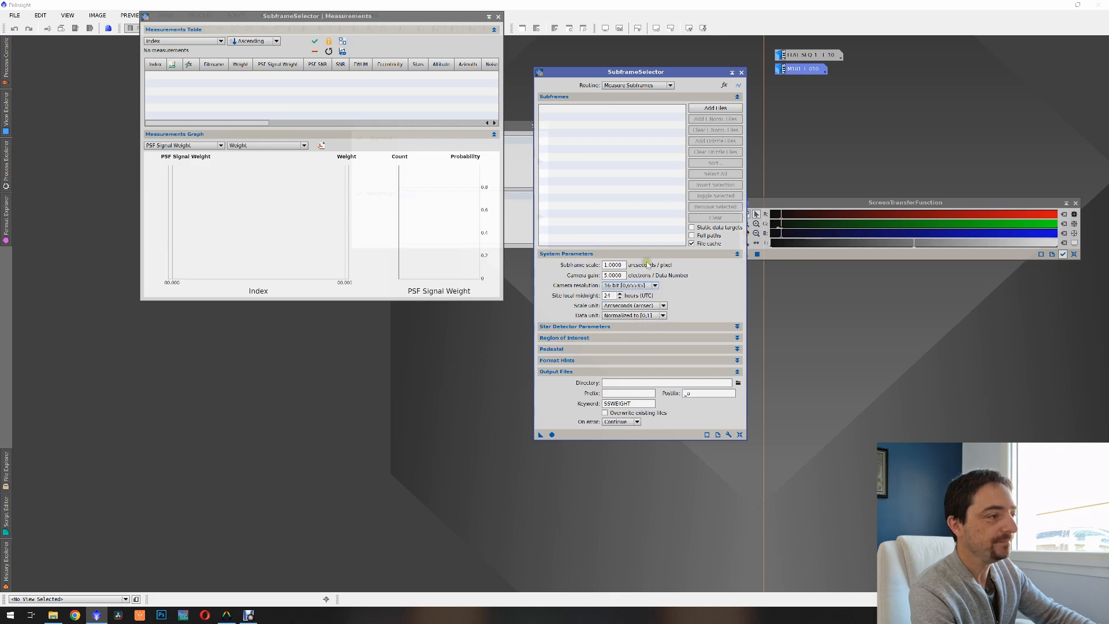
Step: Calculate the subframe scale with the sampling formula as 206 × 3.76 / 1016 in the calculator and switch back to PixInsight
drag(605, 265, 620, 264)
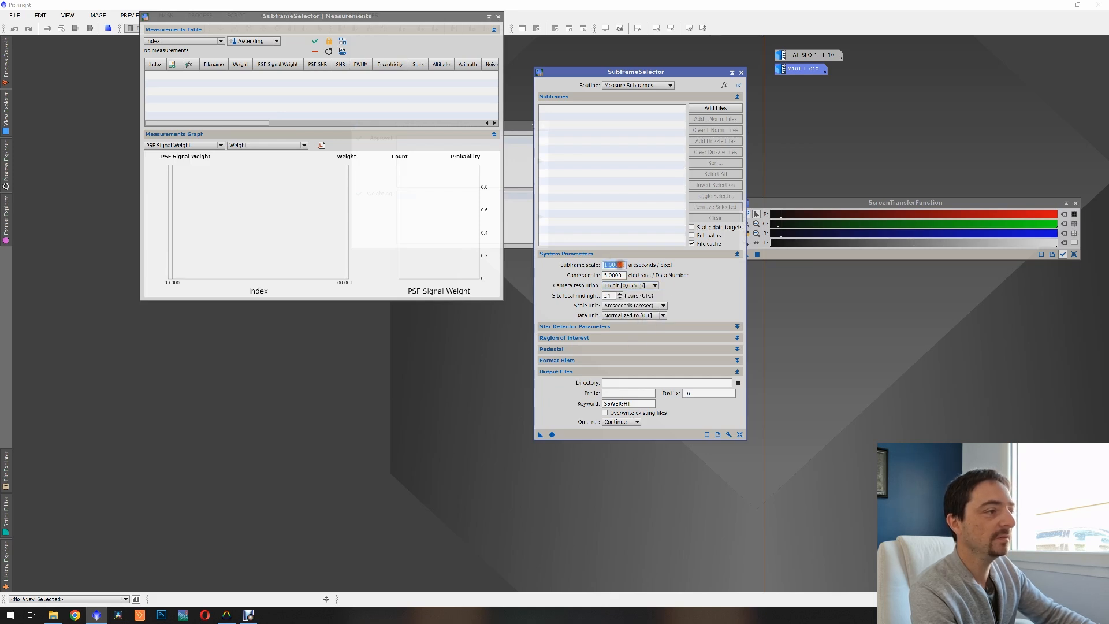
click(609, 265)
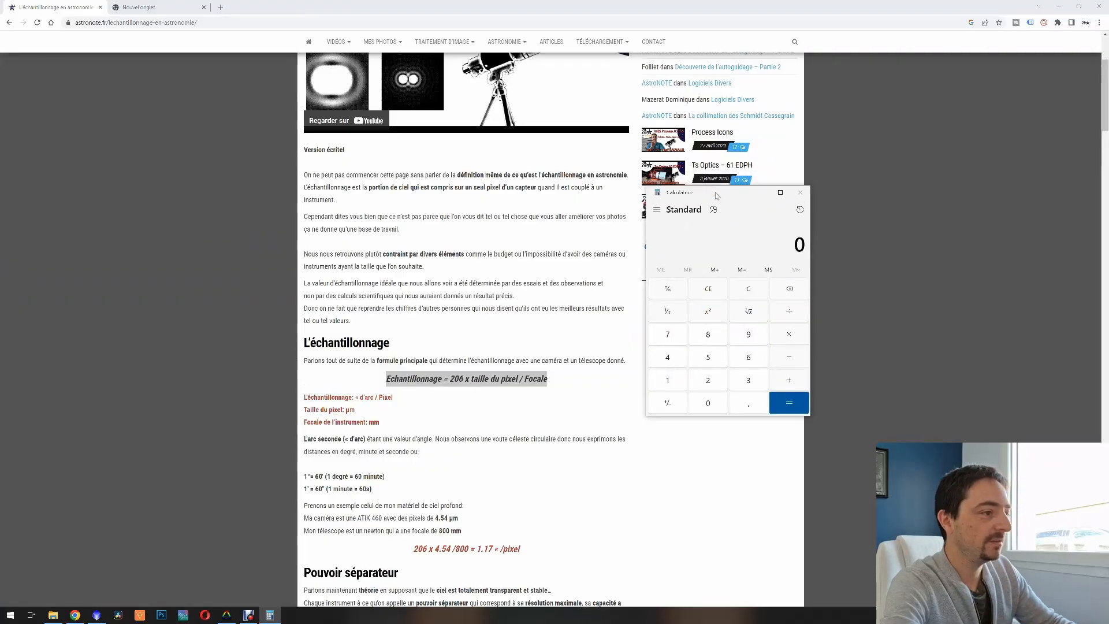
text(206*10)
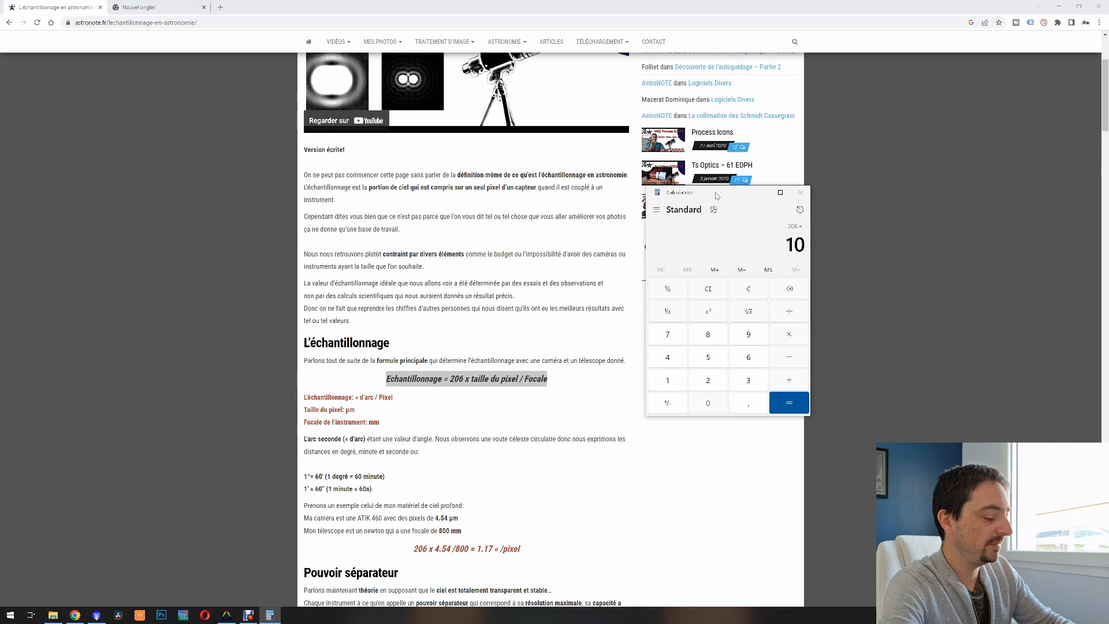
text(16)
key(BackSpace)
key(BackSpace)
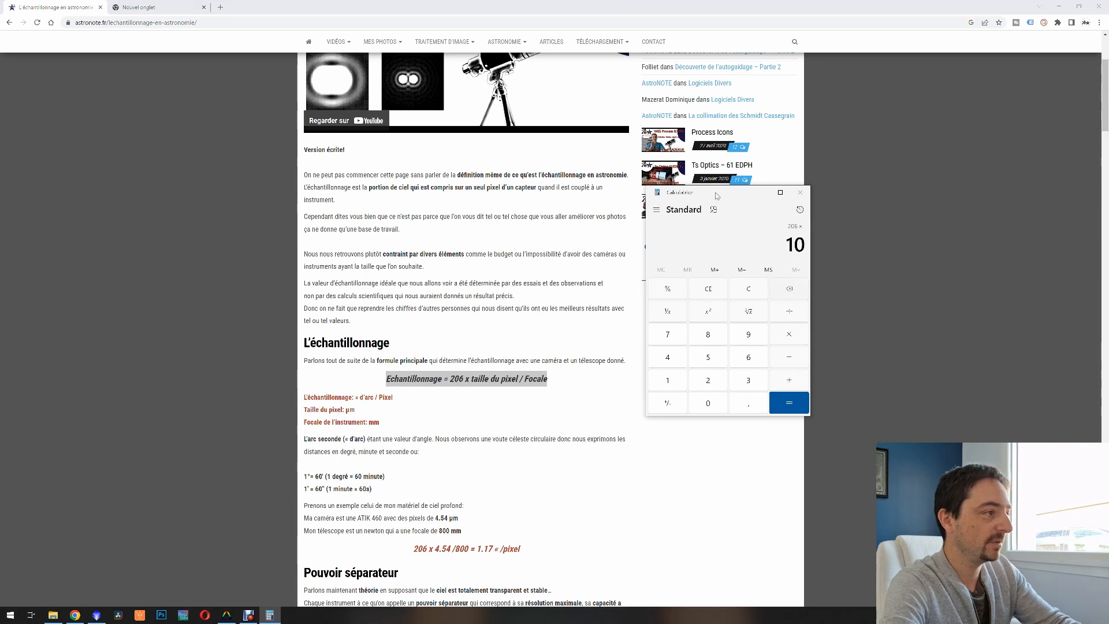
key(BackSpace)
key(BackSpace)
text(3,7)
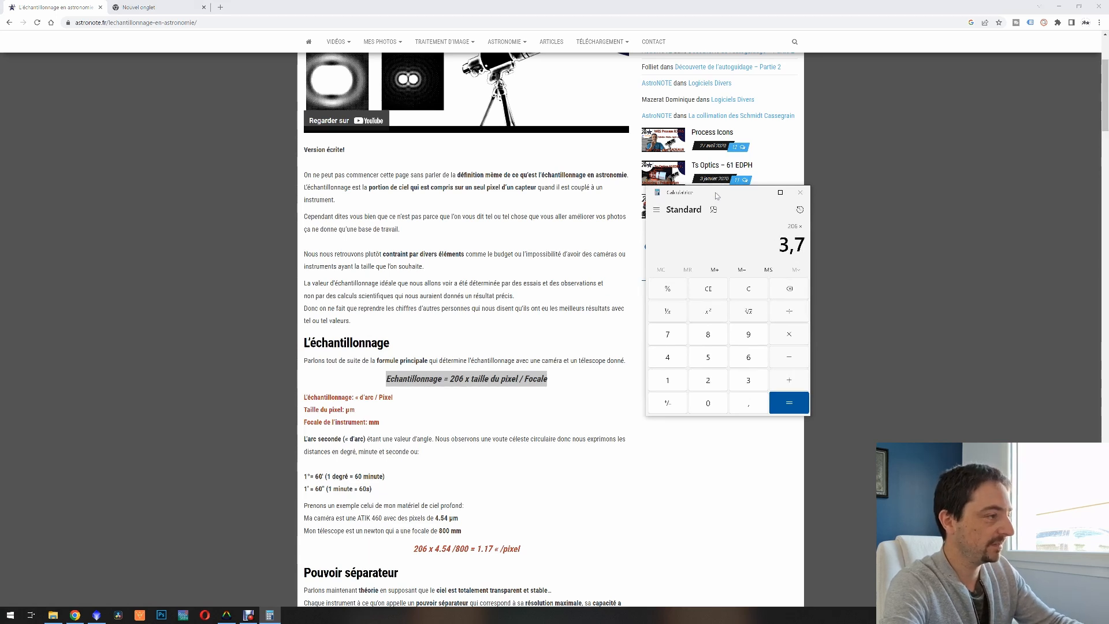
text(6)
key(Return)
text(/)
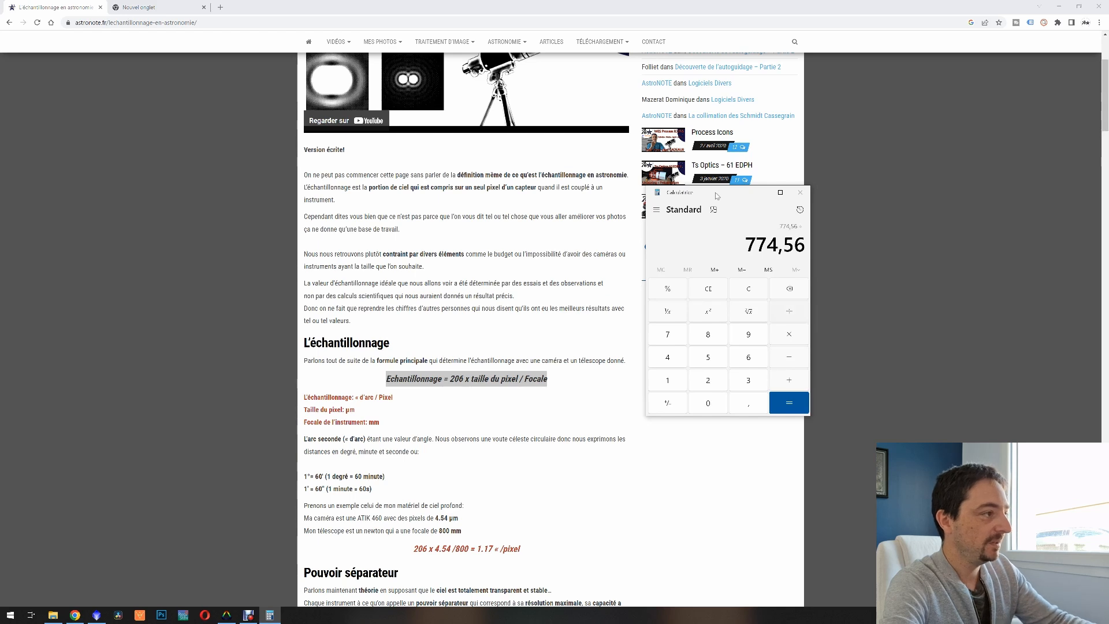
text(10)
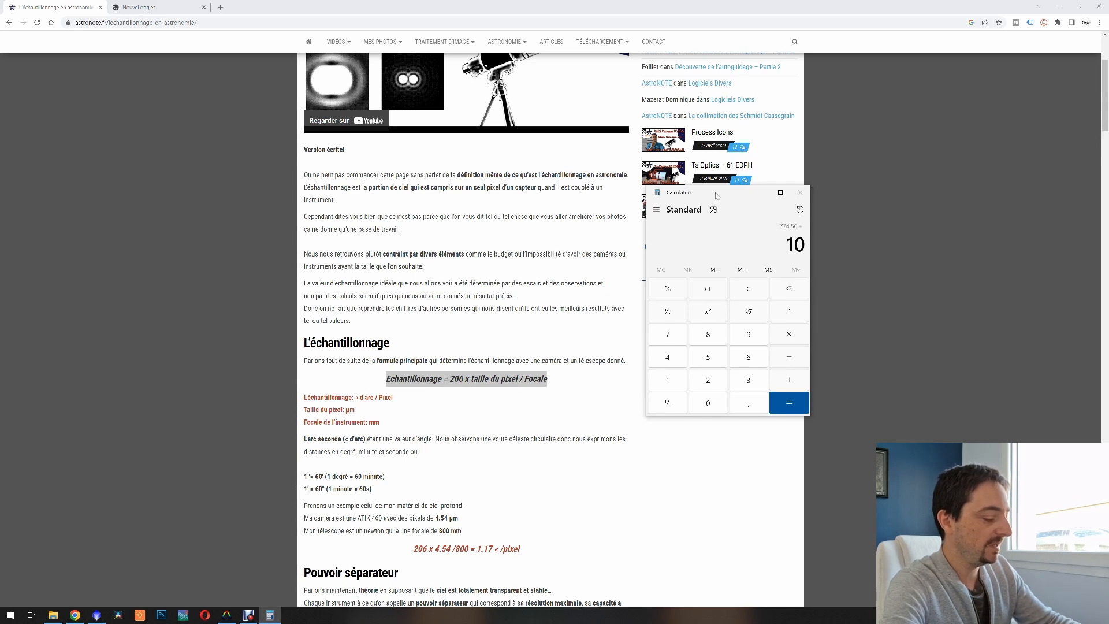
text(16)
key(Return)
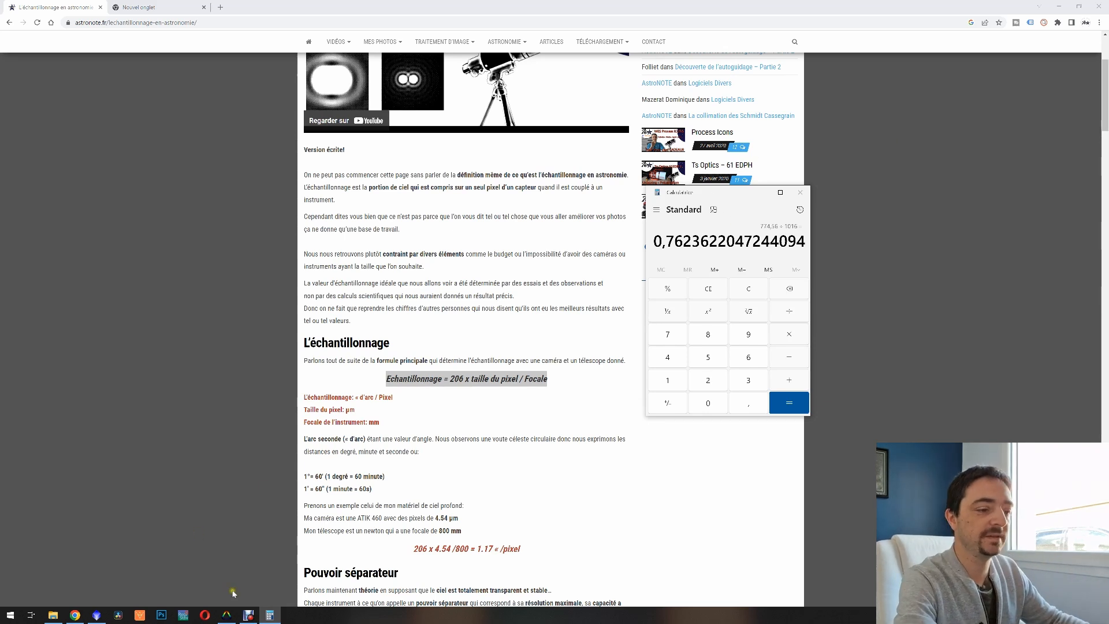
click(97, 616)
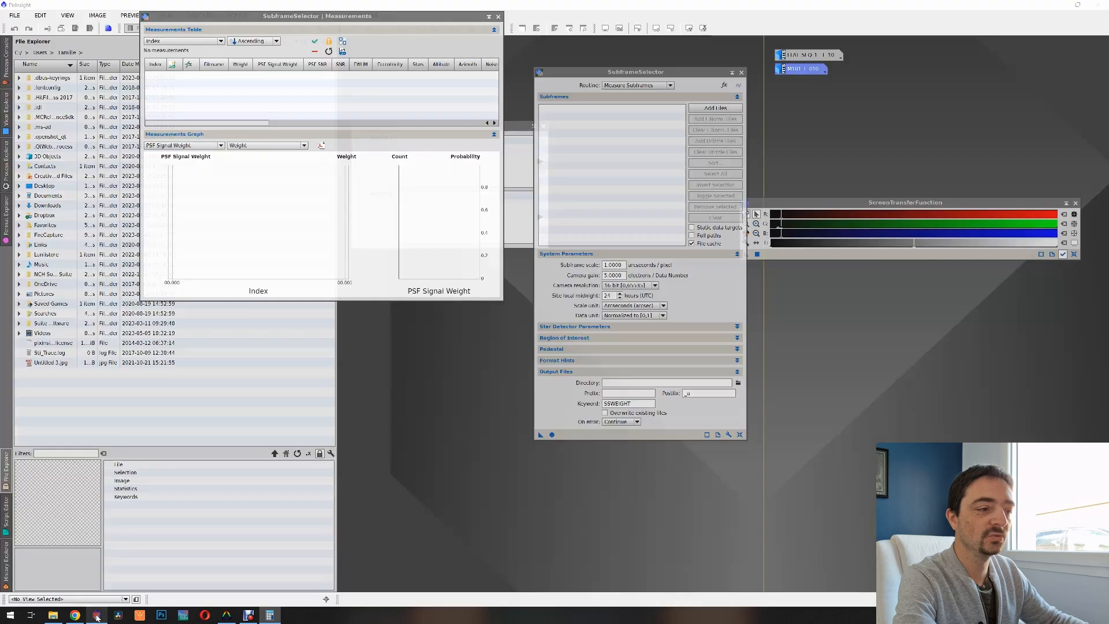
Step: Load the M101_L frames into SubframeSelector and measure them with a subframe scale of 0.76 arcseconds per pixel
double_click(614, 264)
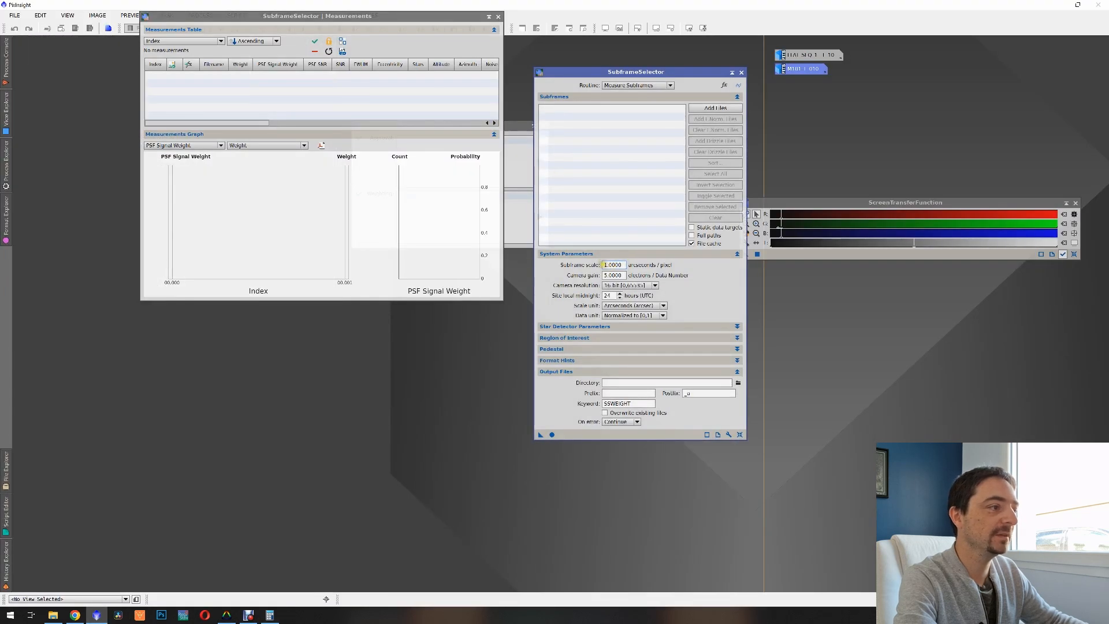
text(0.76)
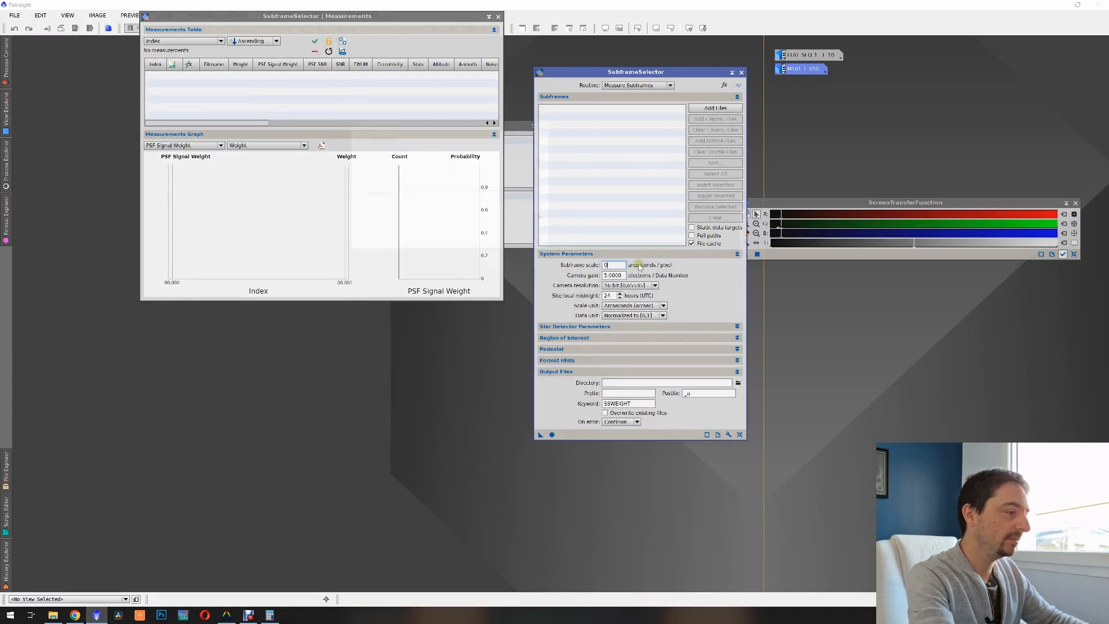
click(716, 108)
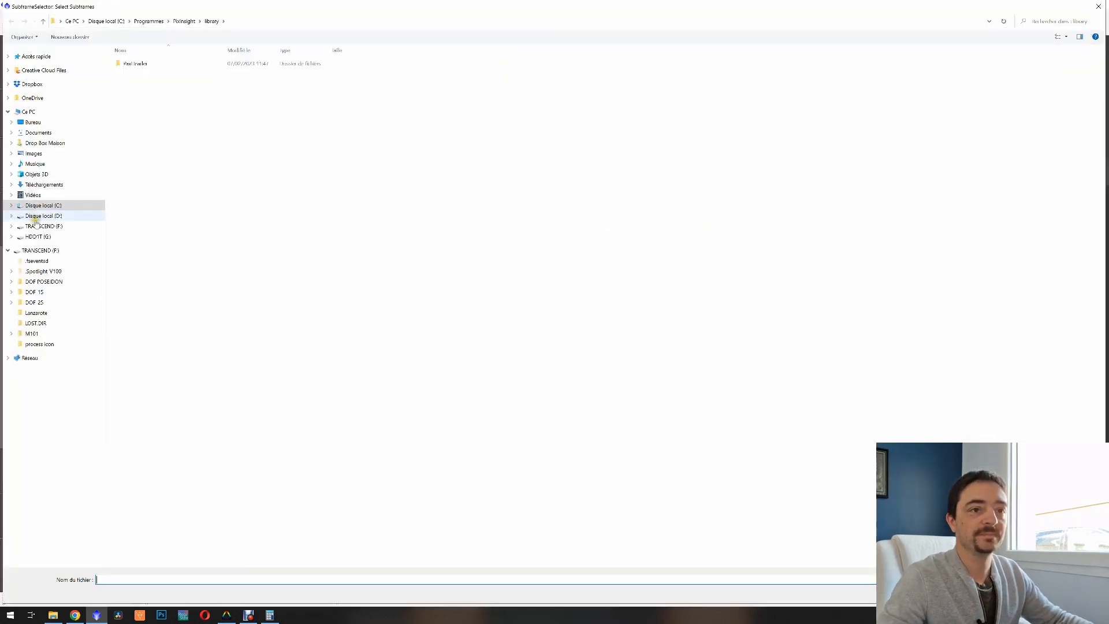
key(Escape)
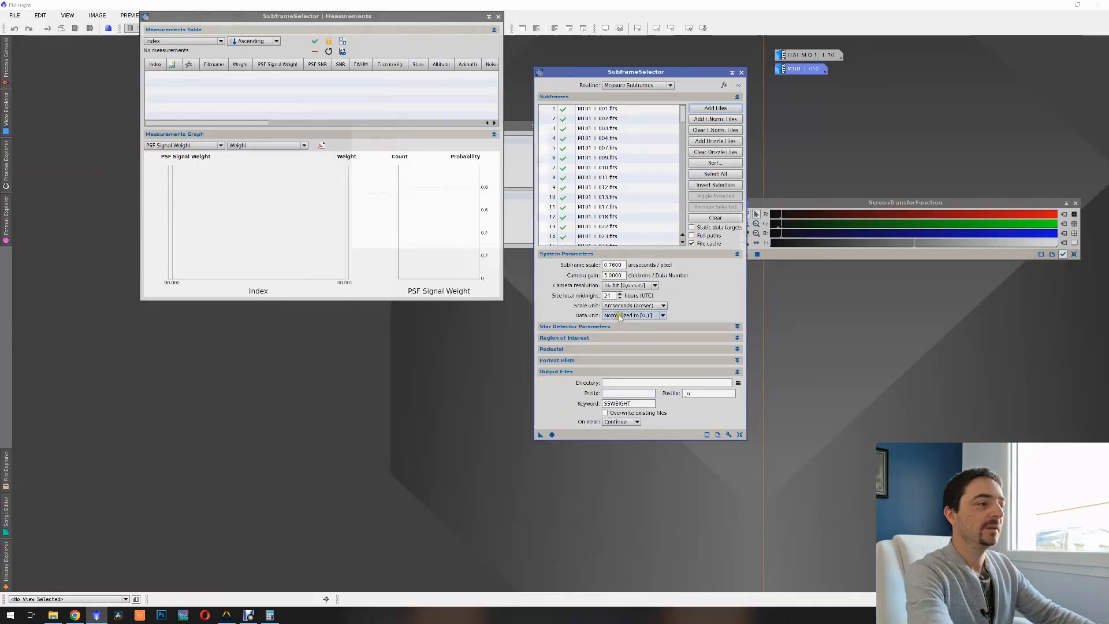
click(553, 437)
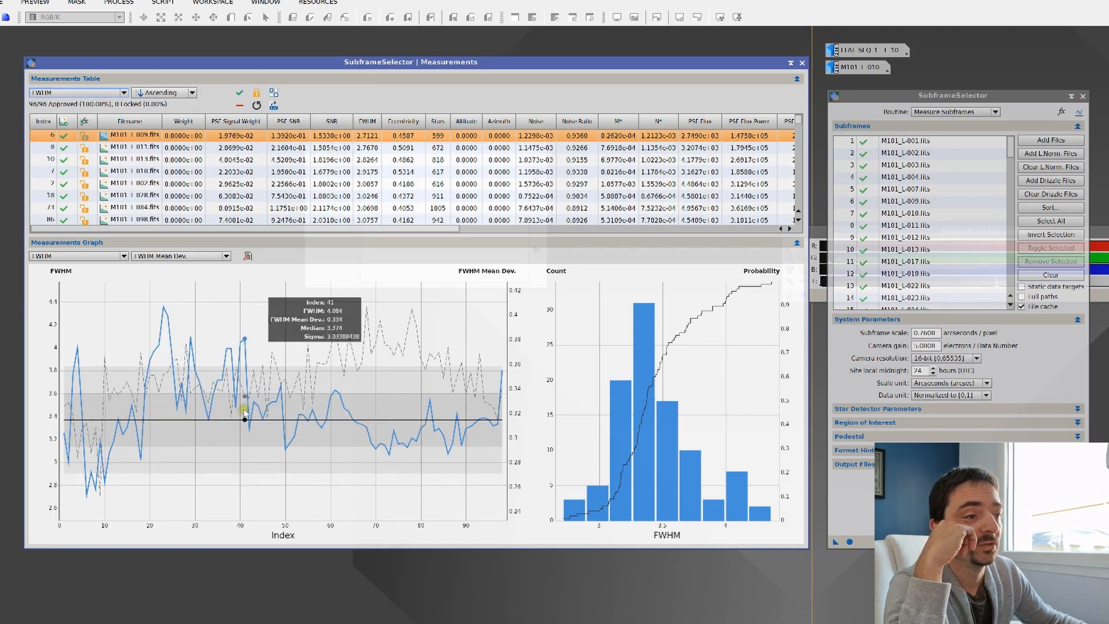
Step: Plot Noise Ratio as the second curve alongside FWHM in the measurements graph
click(91, 255)
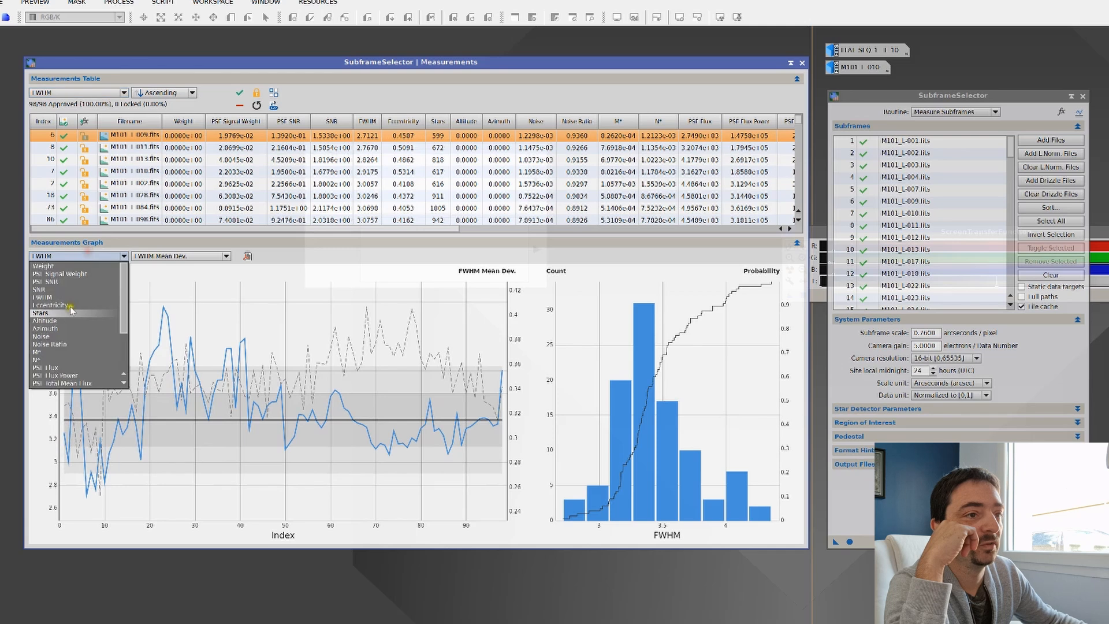
click(66, 300)
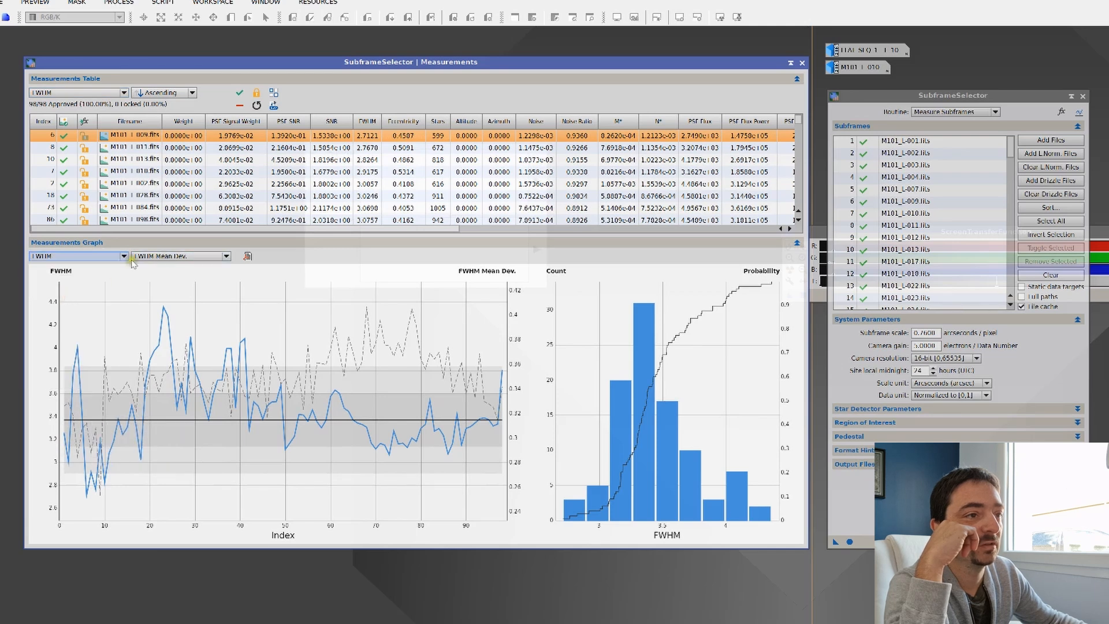
click(169, 256)
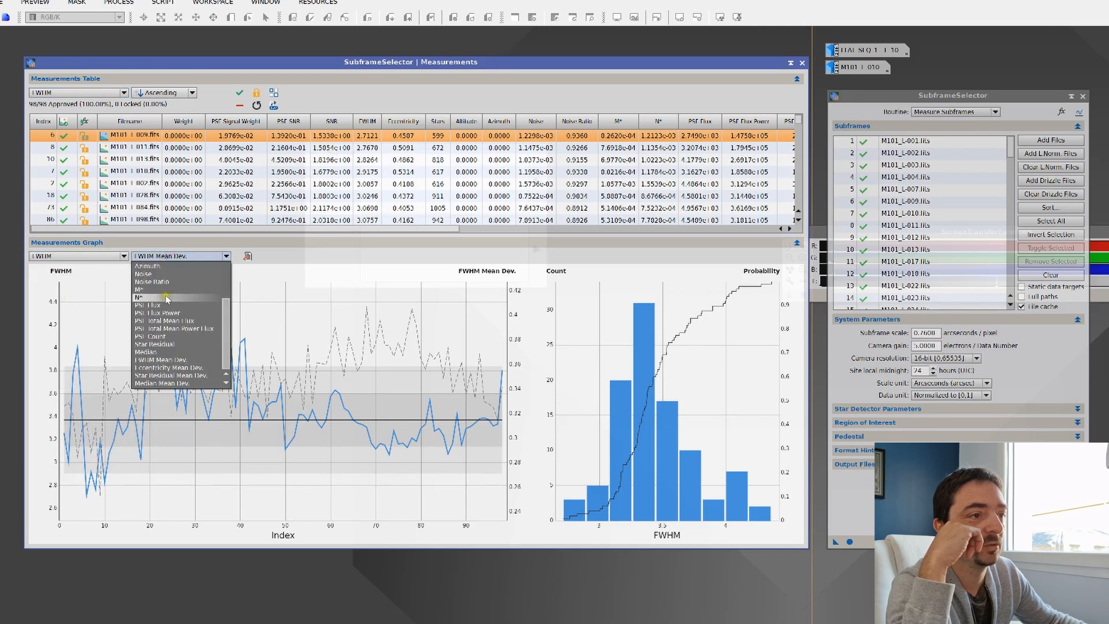
click(171, 280)
click(176, 256)
click(179, 260)
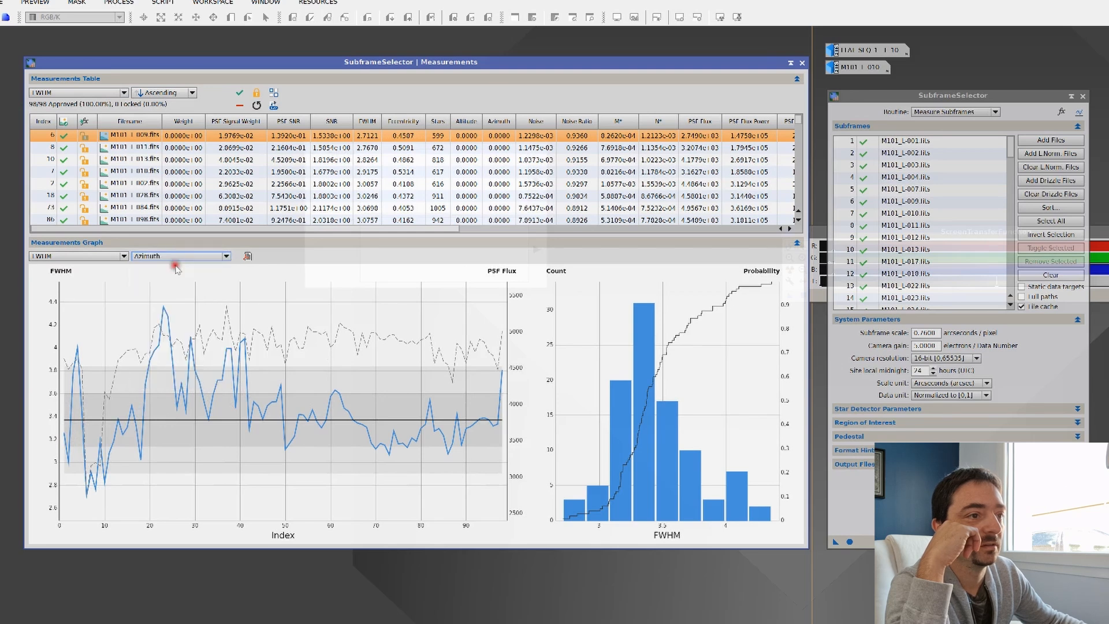
click(179, 259)
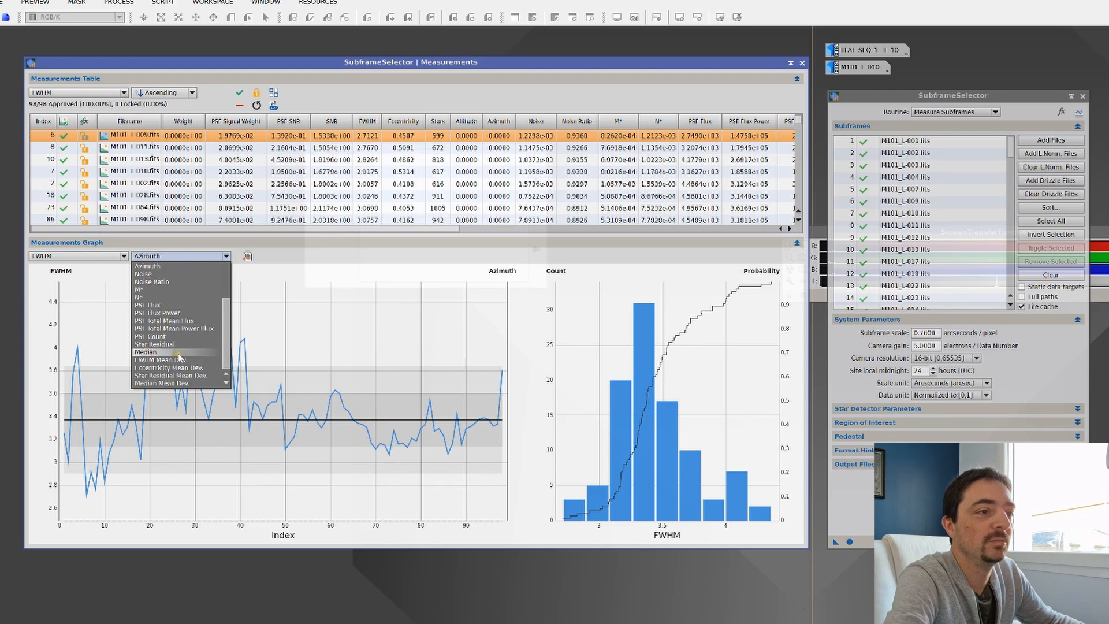
click(174, 283)
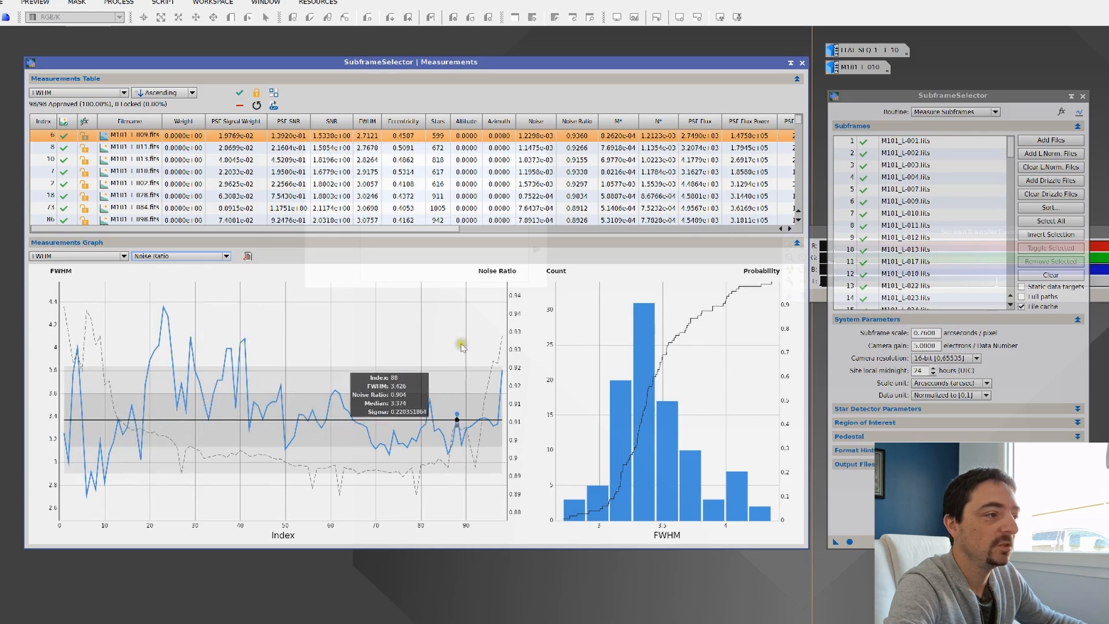
Step: Reject M101_L-034 at the FWHM peak of the graph and select M101_L-010 among the lowest-FWHM rows of the table
click(164, 307)
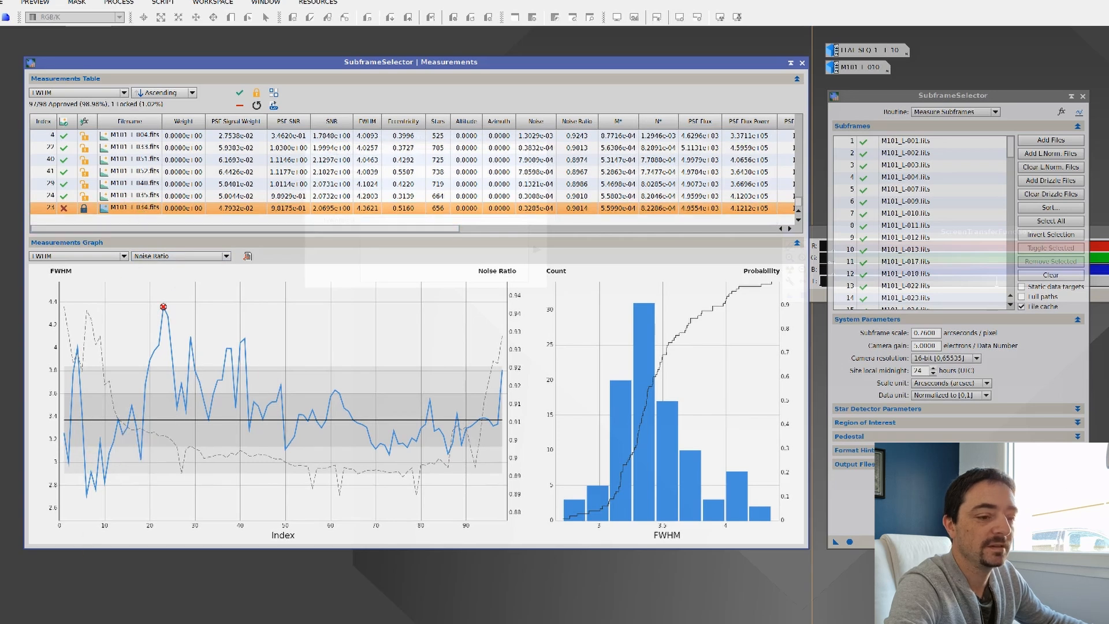
scroll(169, 197, up, 5)
click(170, 184)
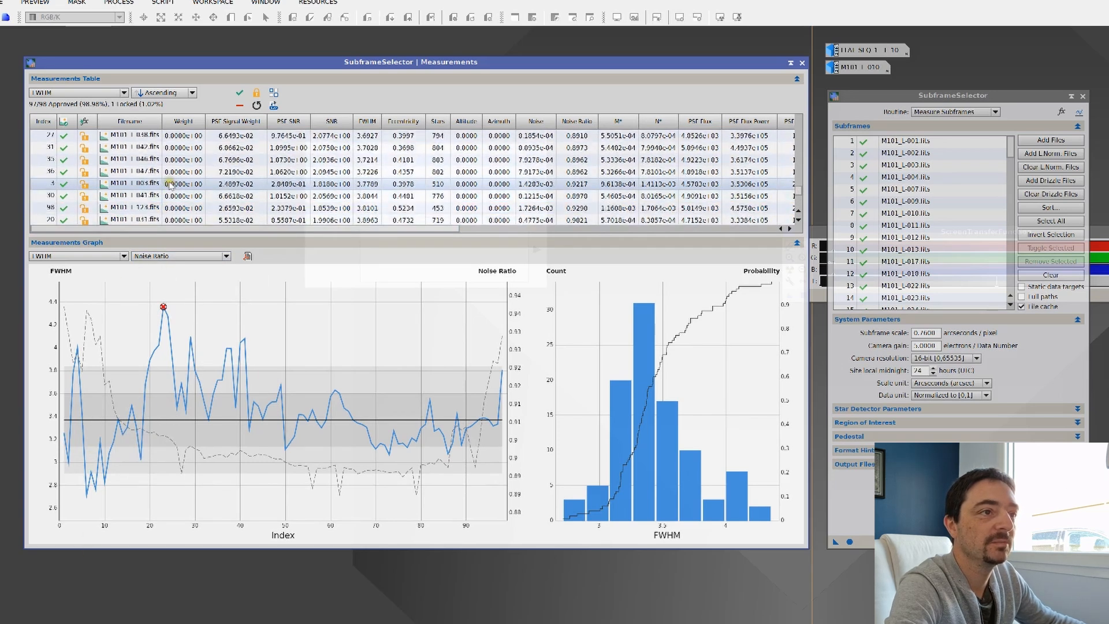
scroll(167, 180, up, 5)
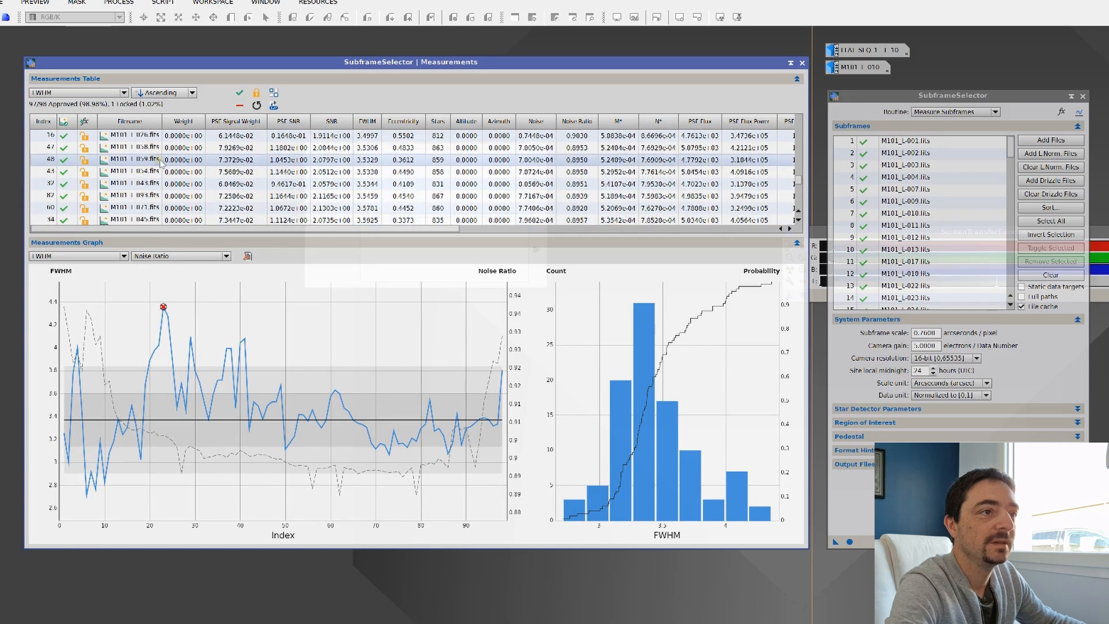
click(161, 162)
scroll(160, 162, up, 5)
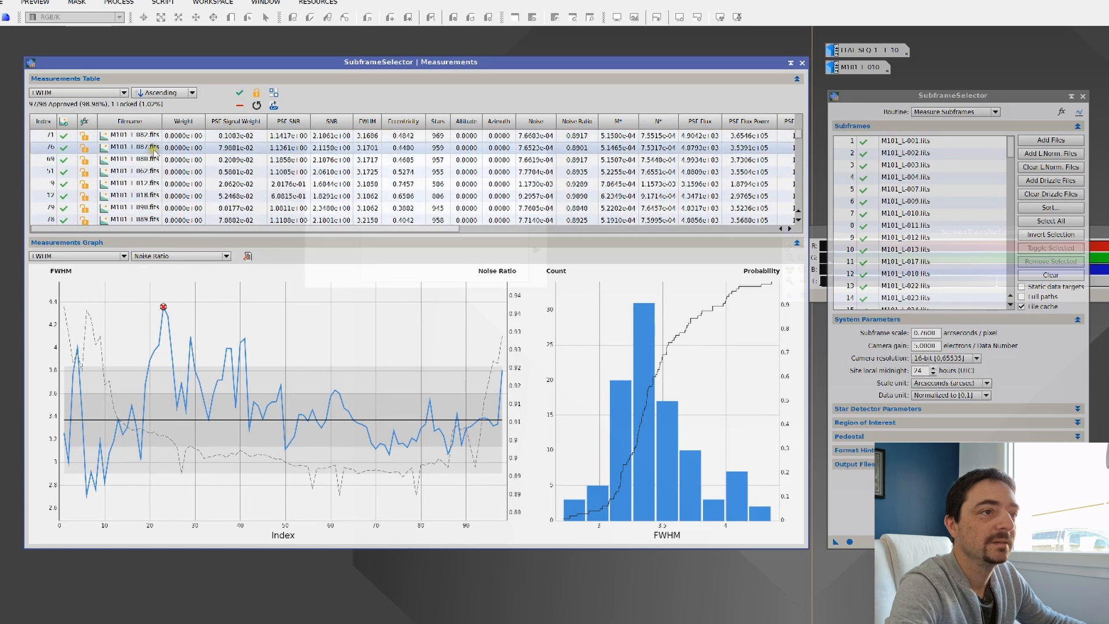
click(155, 149)
click(153, 159)
click(149, 172)
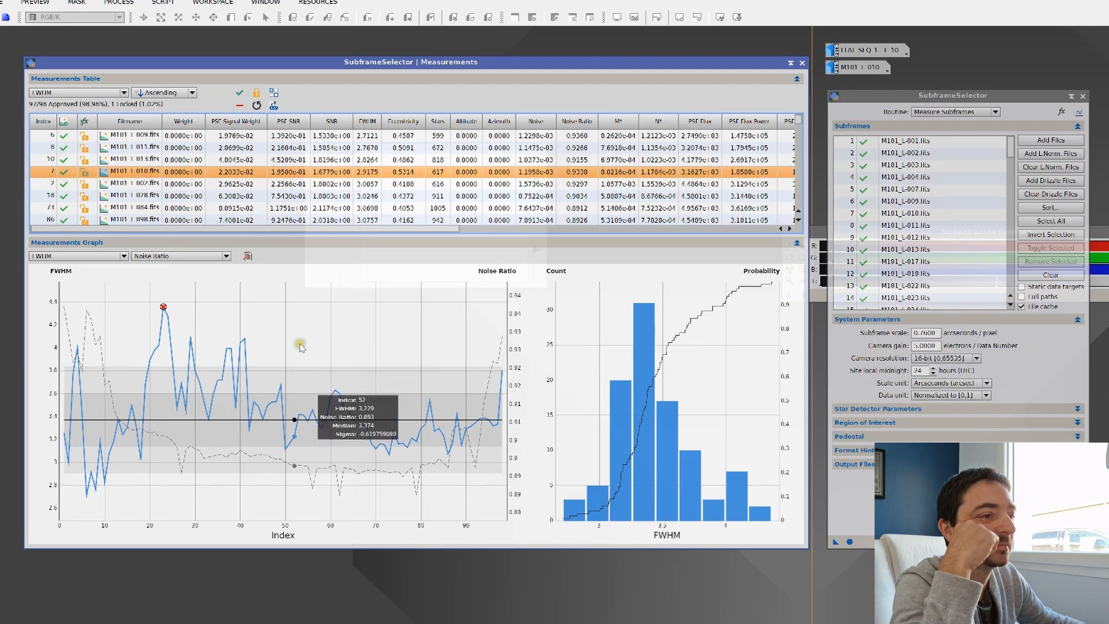
Step: Sort the measurements table by Index and select M101_L-032, near the rejected frame
mouse_move(211, 422)
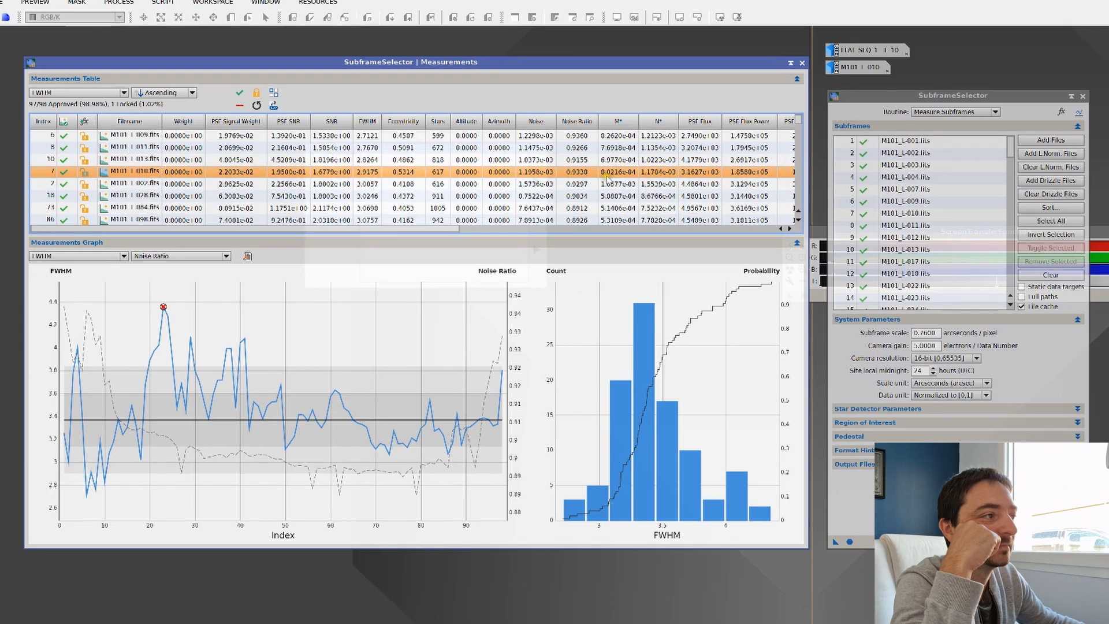
mouse_move(177, 362)
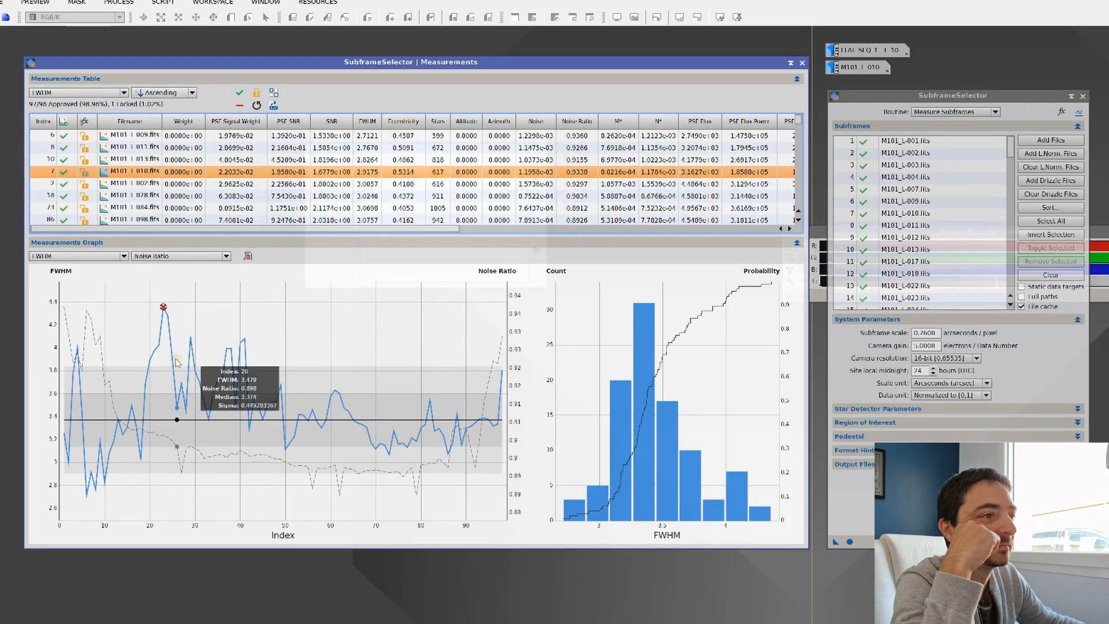
scroll(167, 205, down, 10)
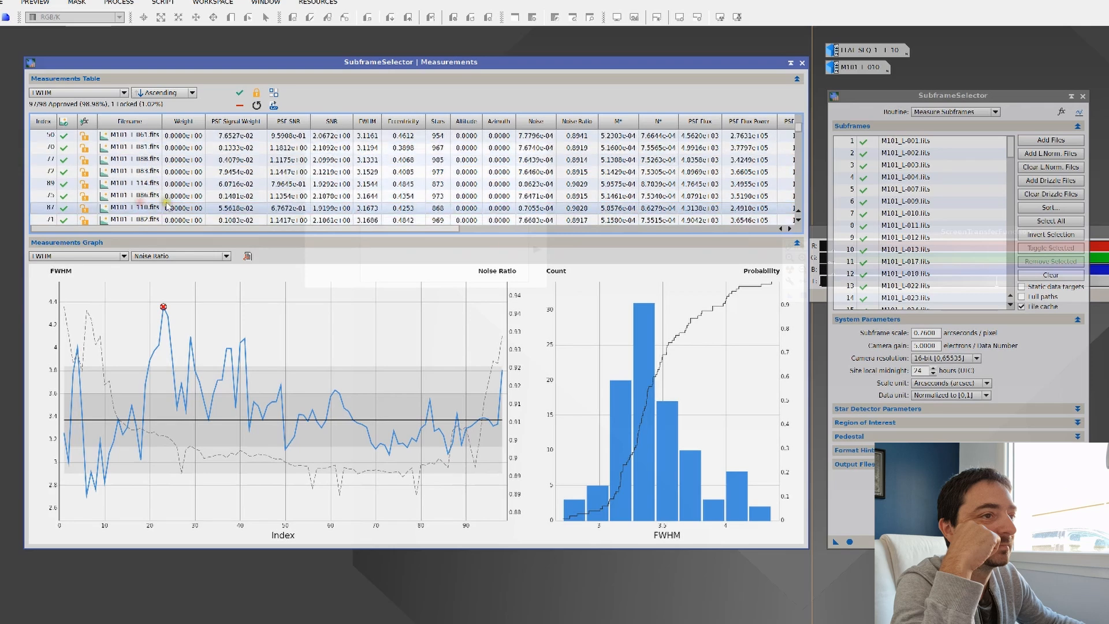
scroll(168, 205, down, 3)
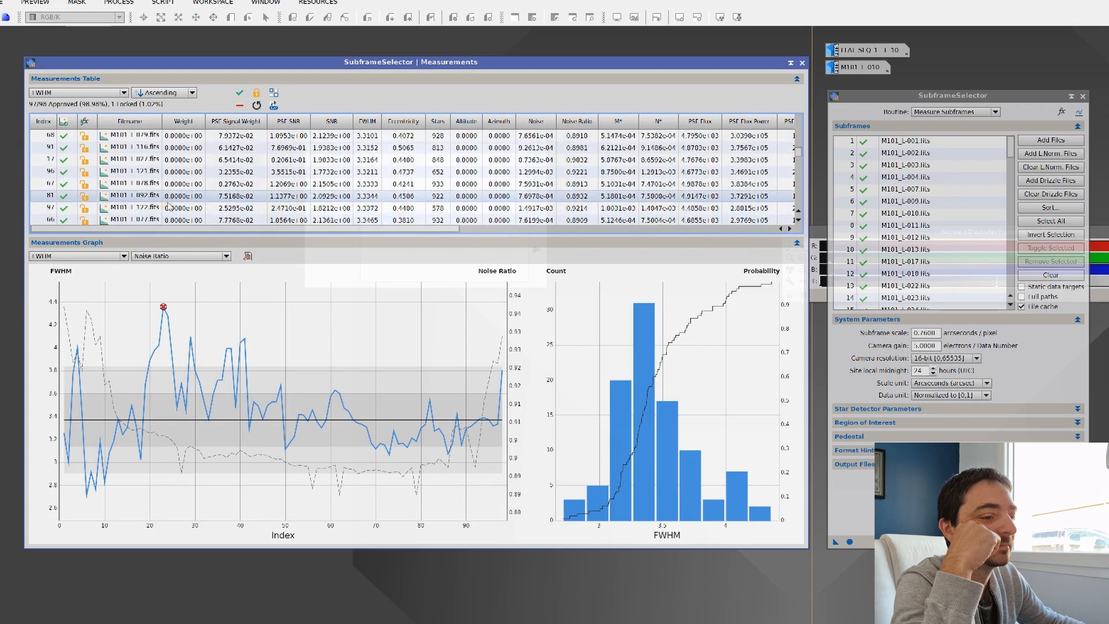
scroll(167, 198, up, 2)
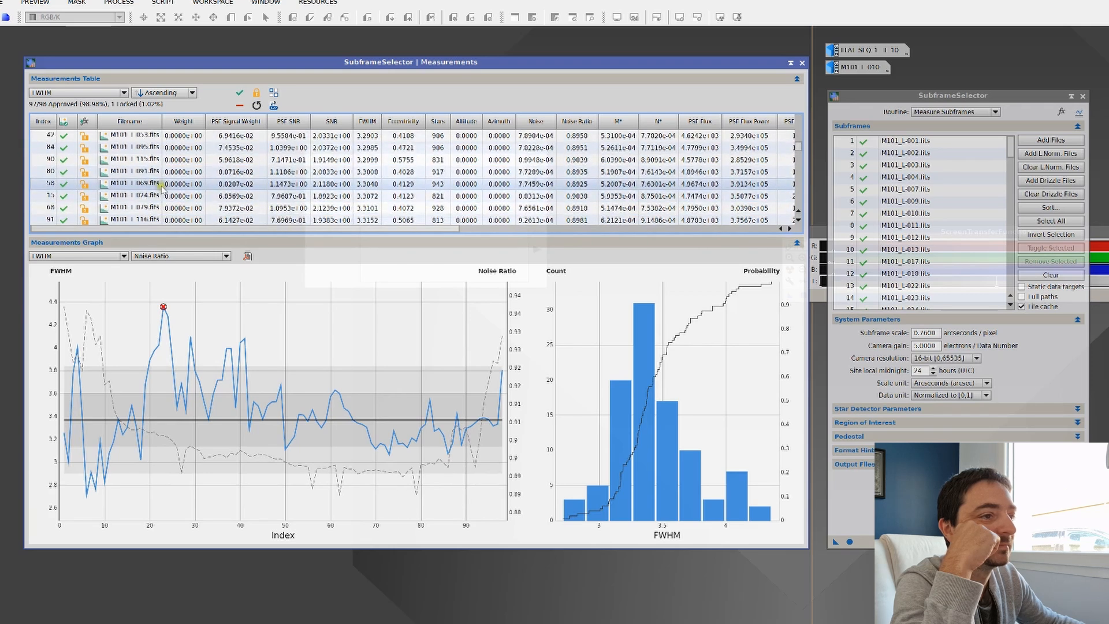
click(63, 93)
click(49, 104)
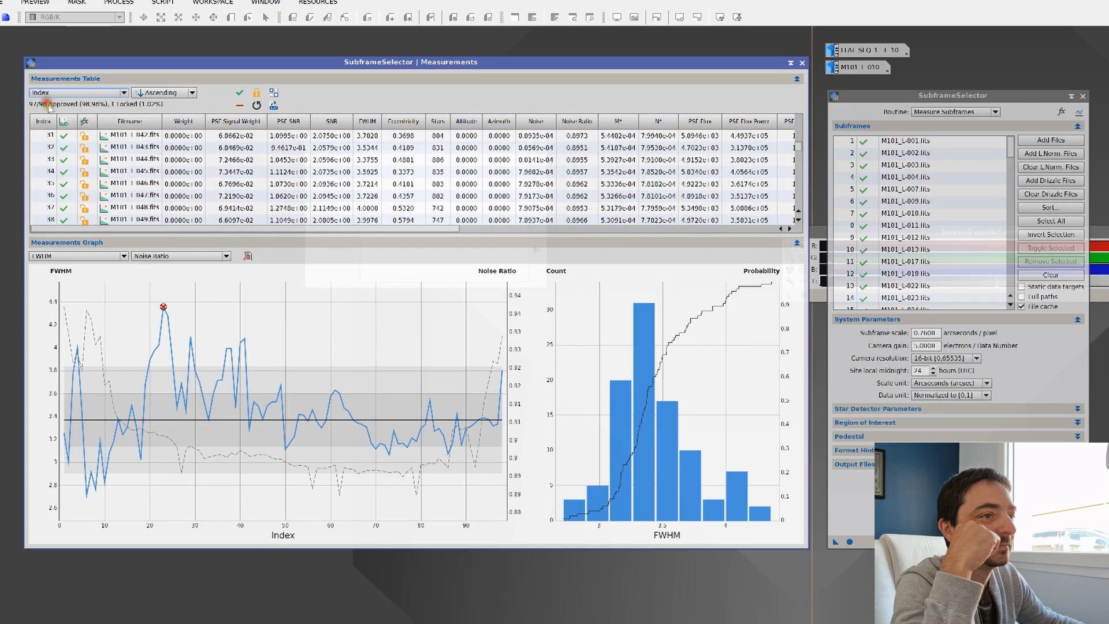
scroll(154, 159, up, 3)
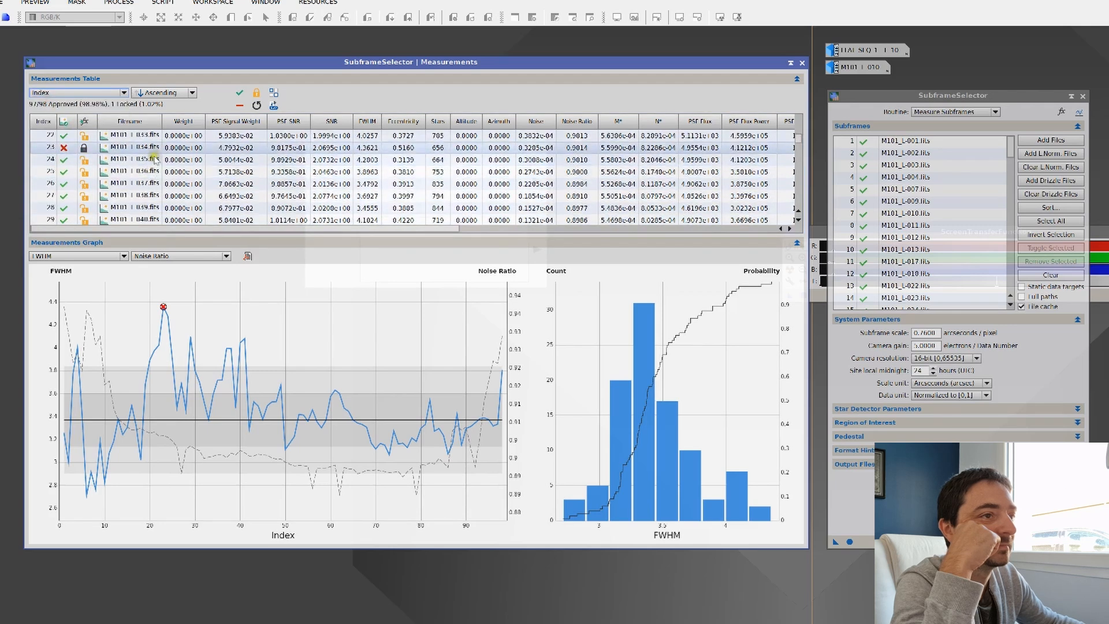
scroll(155, 160, up, 3)
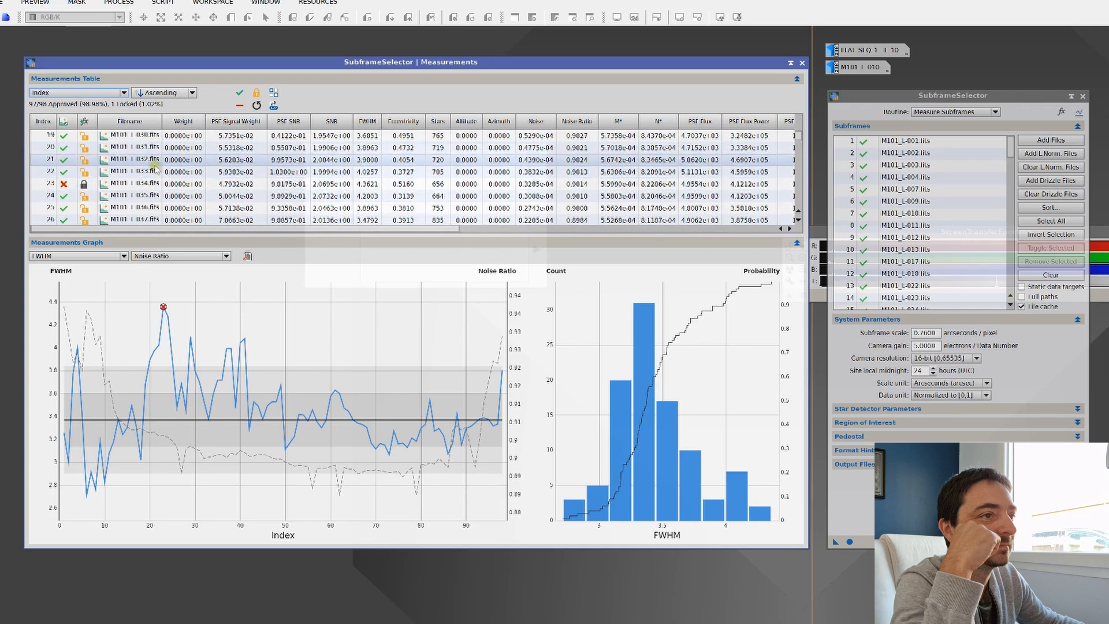
click(155, 161)
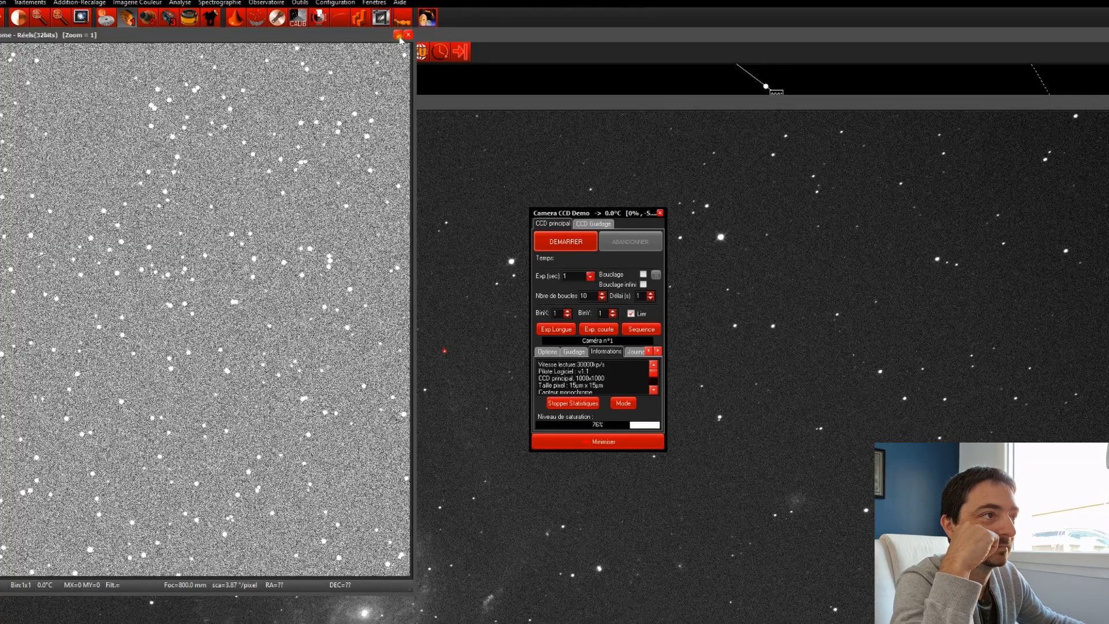
Step: In PRISM, clear the synthetic star-field window from view and measure a star's Gaussian centroid above the galaxy for comparison with PixInsight's table
click(400, 36)
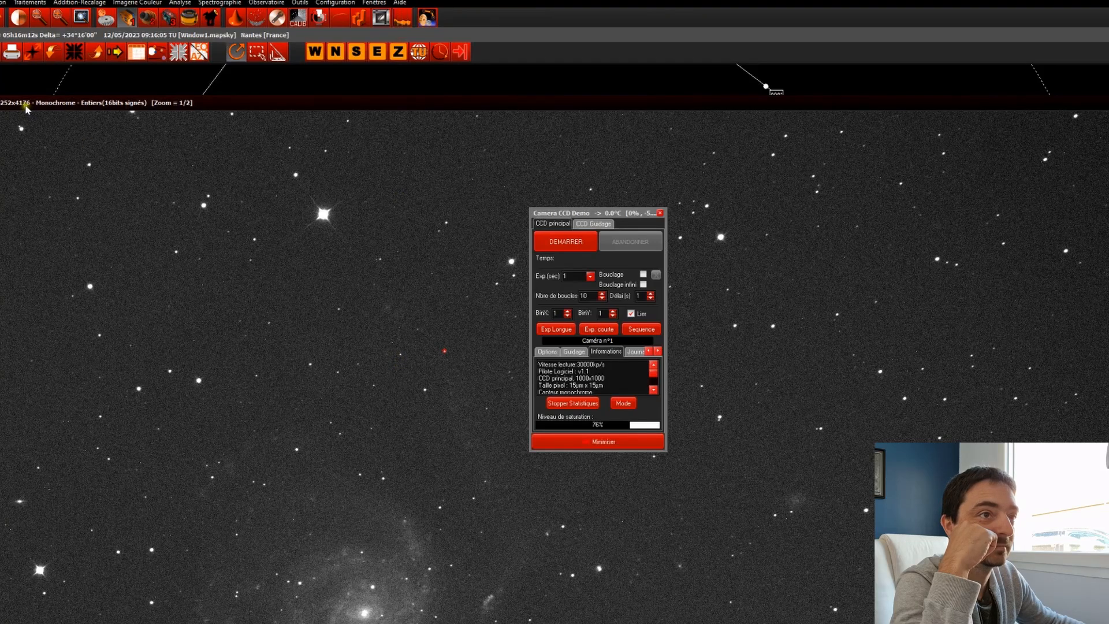
right_click(425, 394)
click(422, 395)
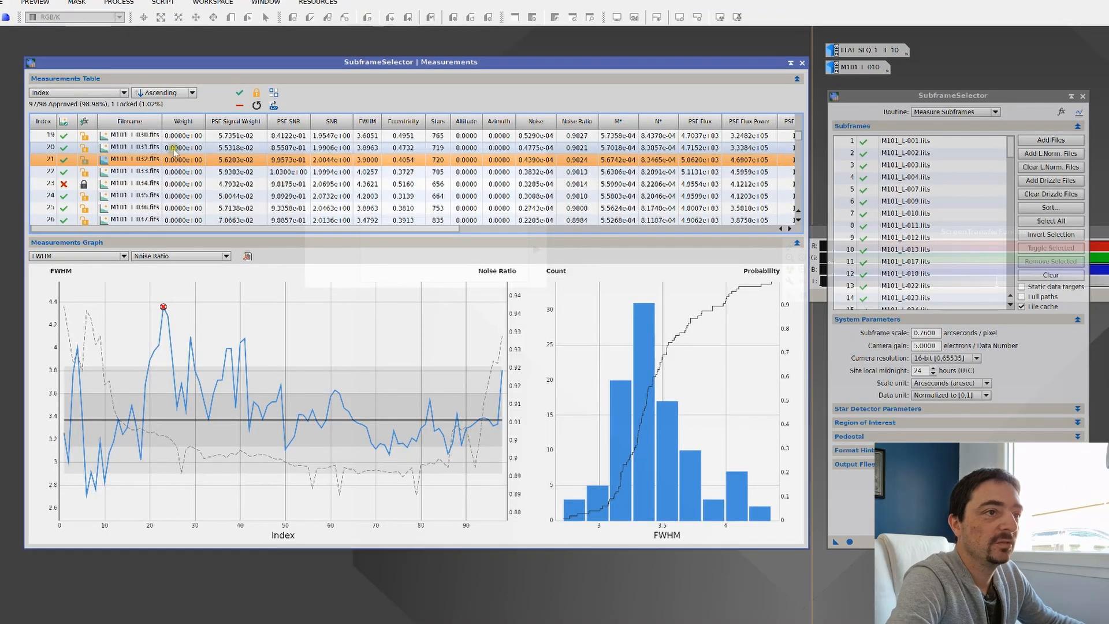
scroll(195, 173, up, 3)
click(190, 171)
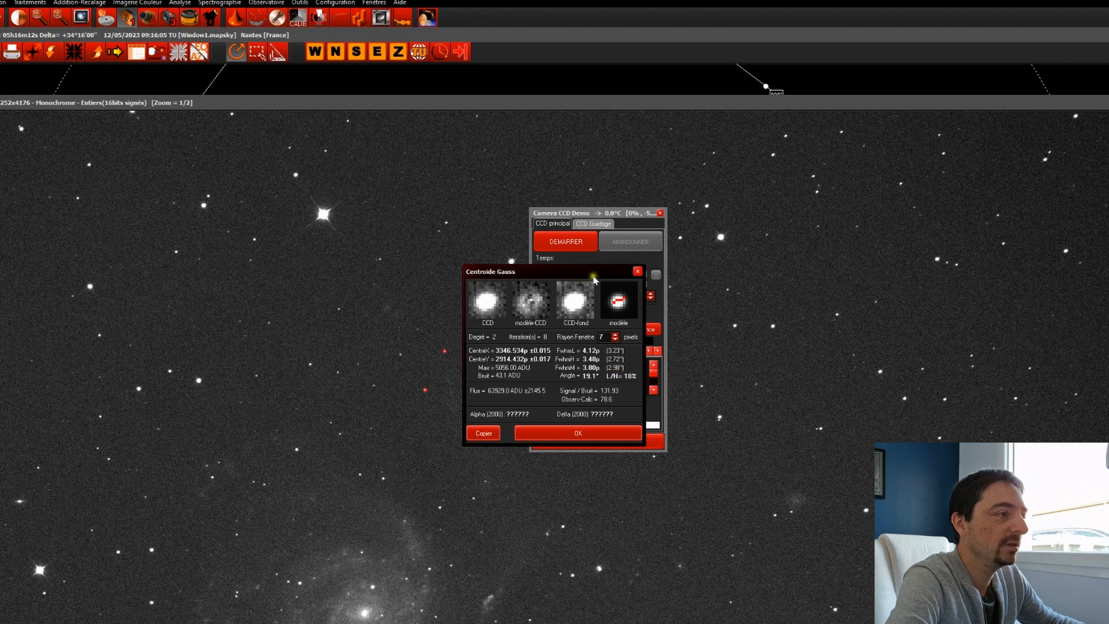
key(Return)
Step: Measure the Gaussian centroid and FWHM of further stars above the M101 galaxy core in PRISM
right_click(339, 377)
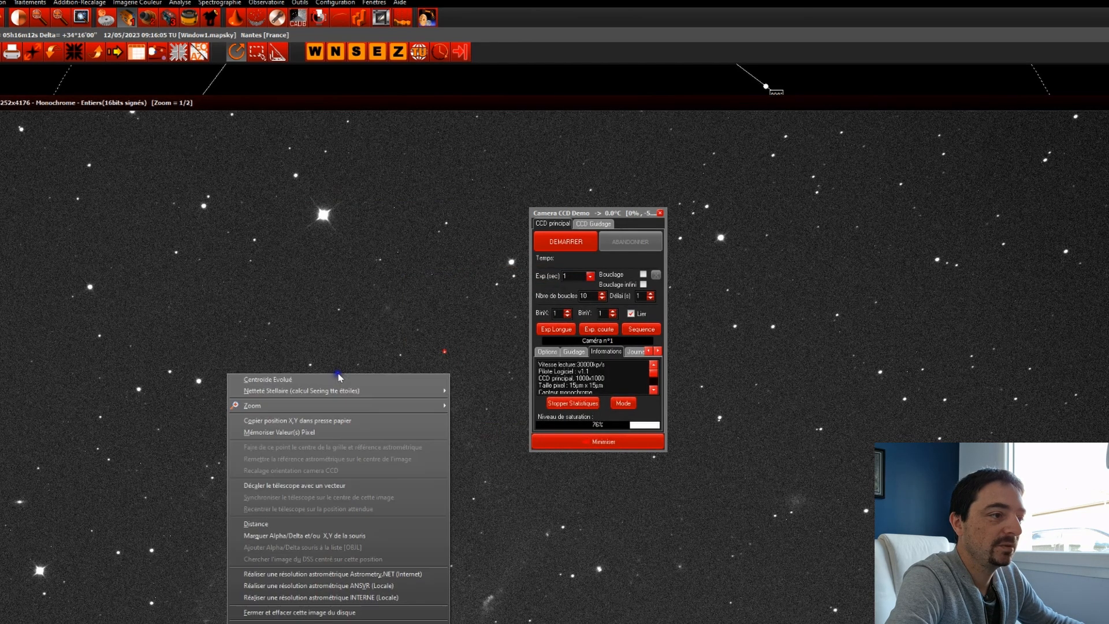
click(355, 390)
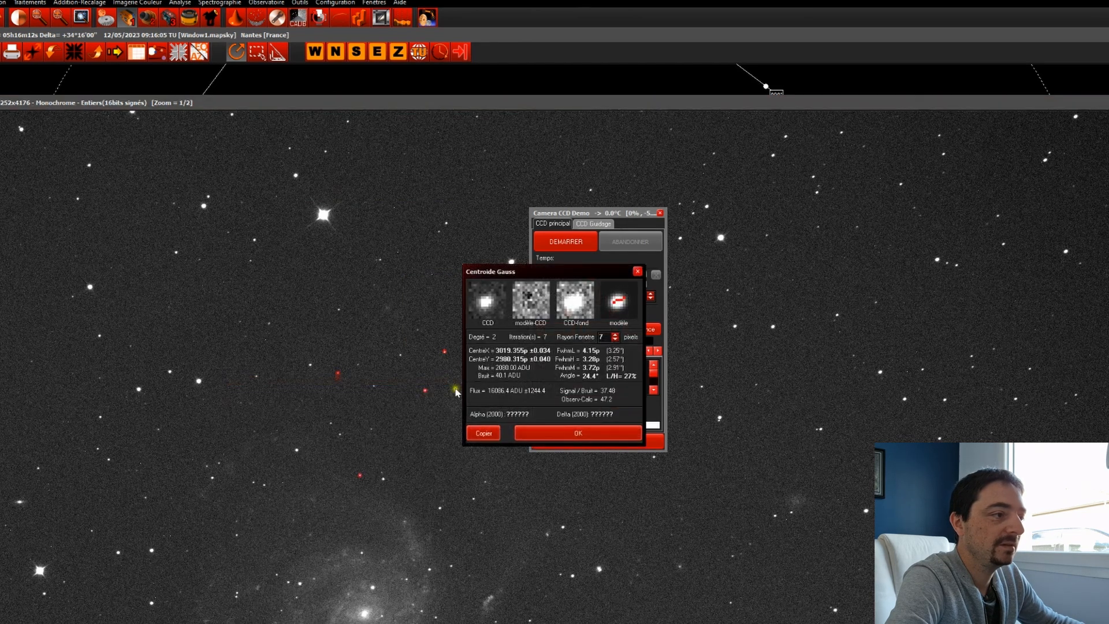
click(607, 431)
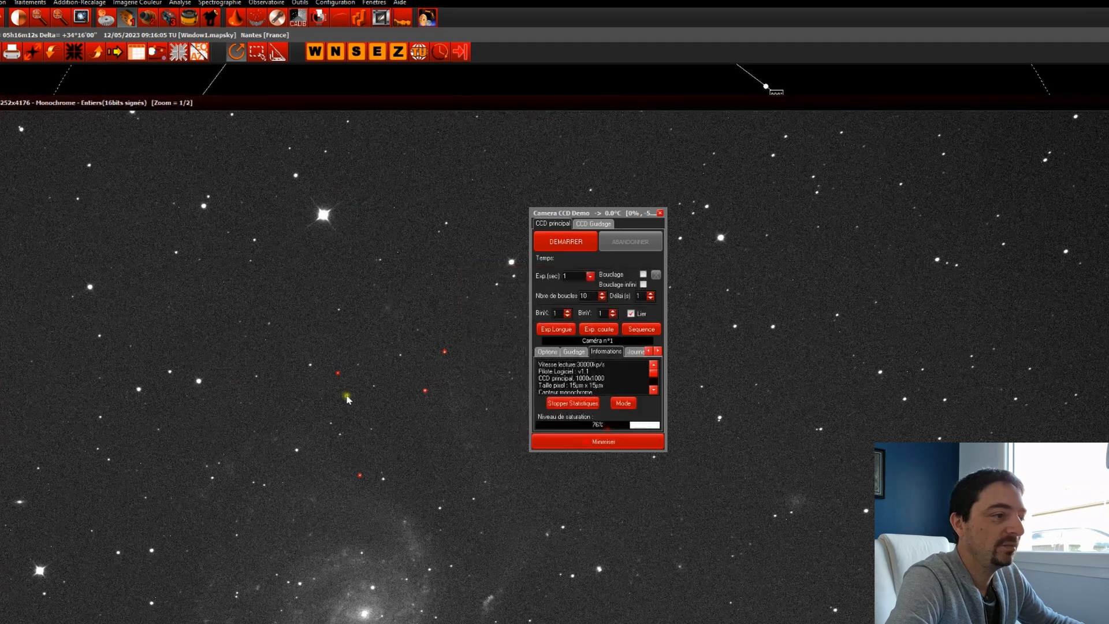
right_click(311, 368)
click(313, 371)
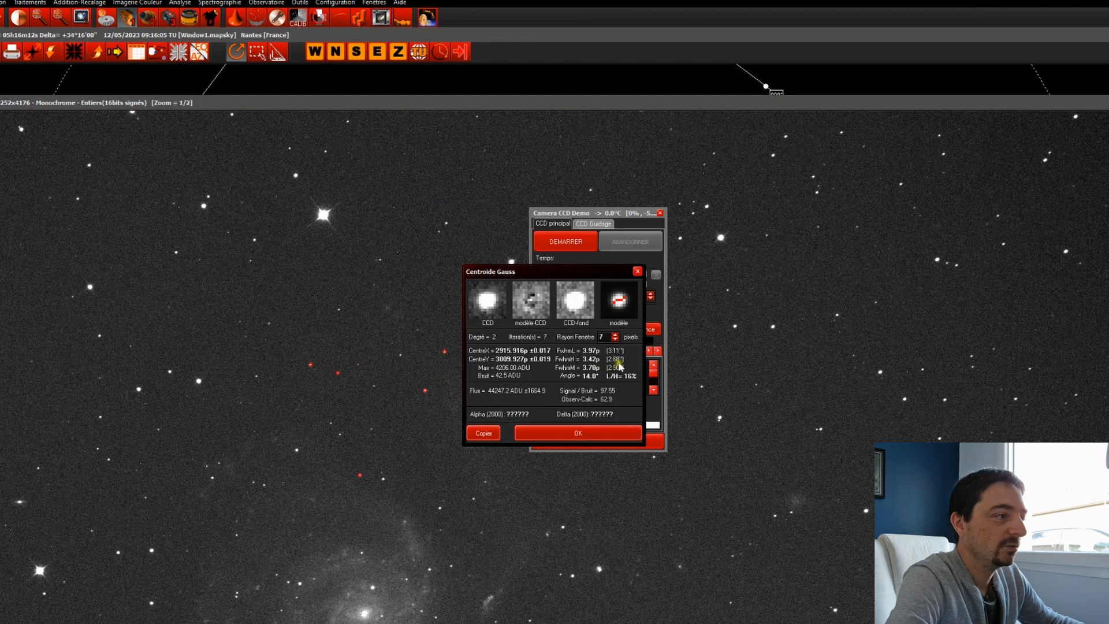
click(580, 432)
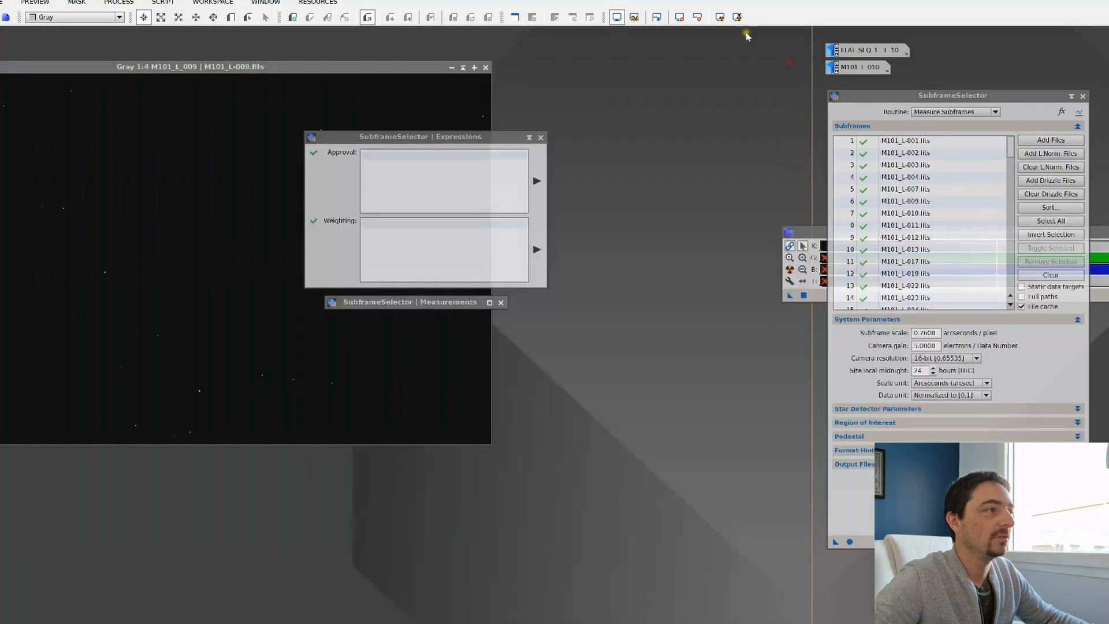
Step: Auto-stretch the M101_L_009 image in PixInsight, and move the SubframeSelector Expressions window away from it and collapse it
click(720, 17)
drag(513, 132, 579, 140)
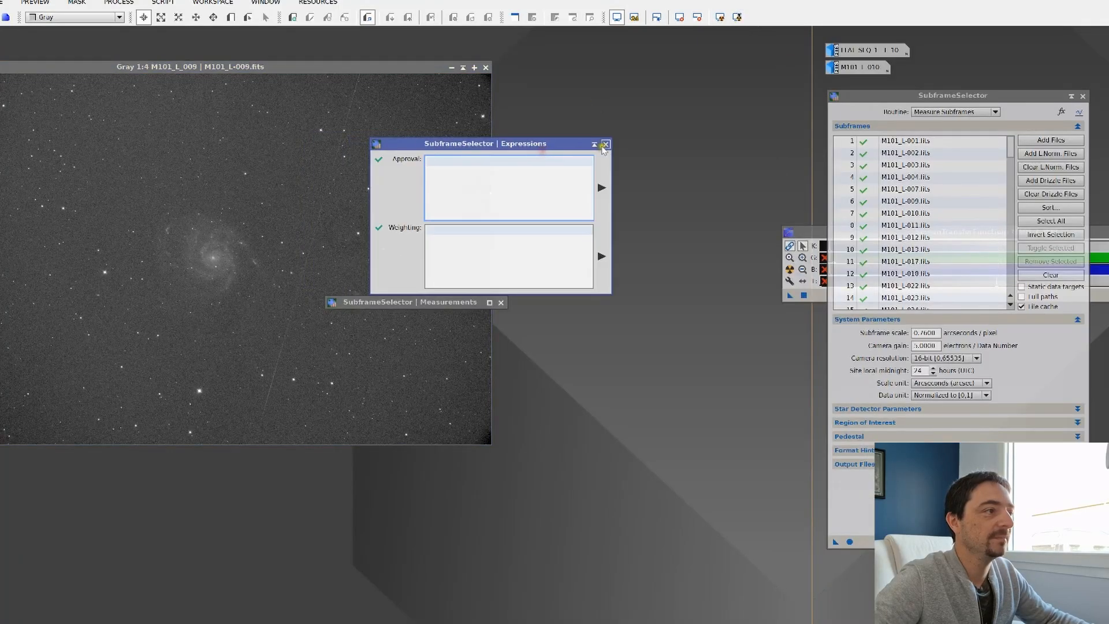
click(593, 145)
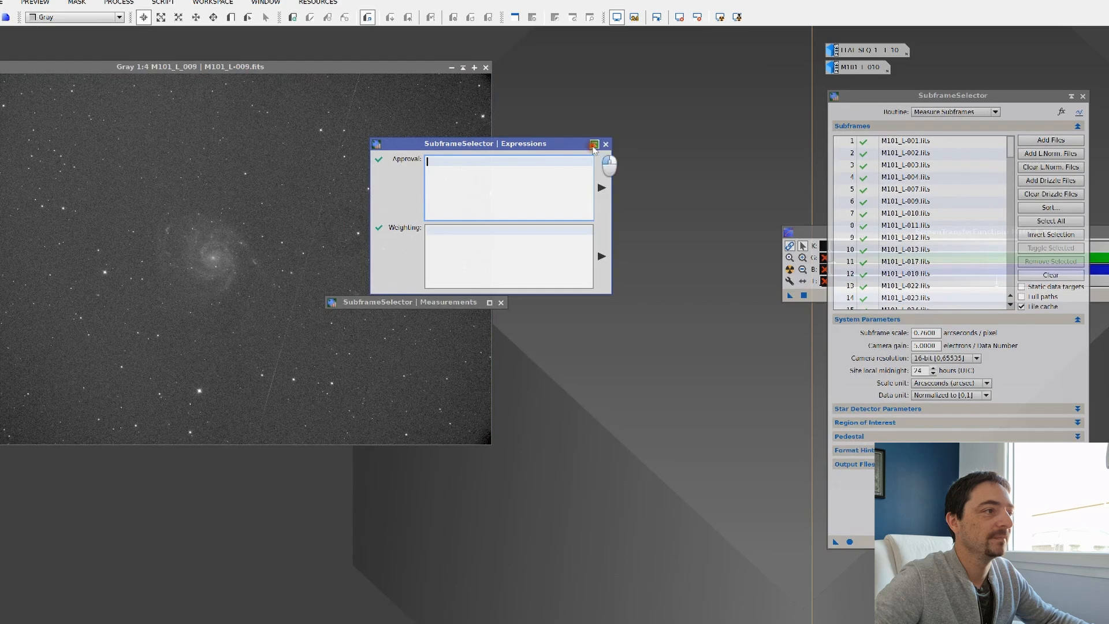
Step: Enlarge the M101_L_009 image to examine the stars around the galaxy, and close the Gaussian centroid result in PRISM
double_click(300, 67)
scroll(253, 358, up, 3)
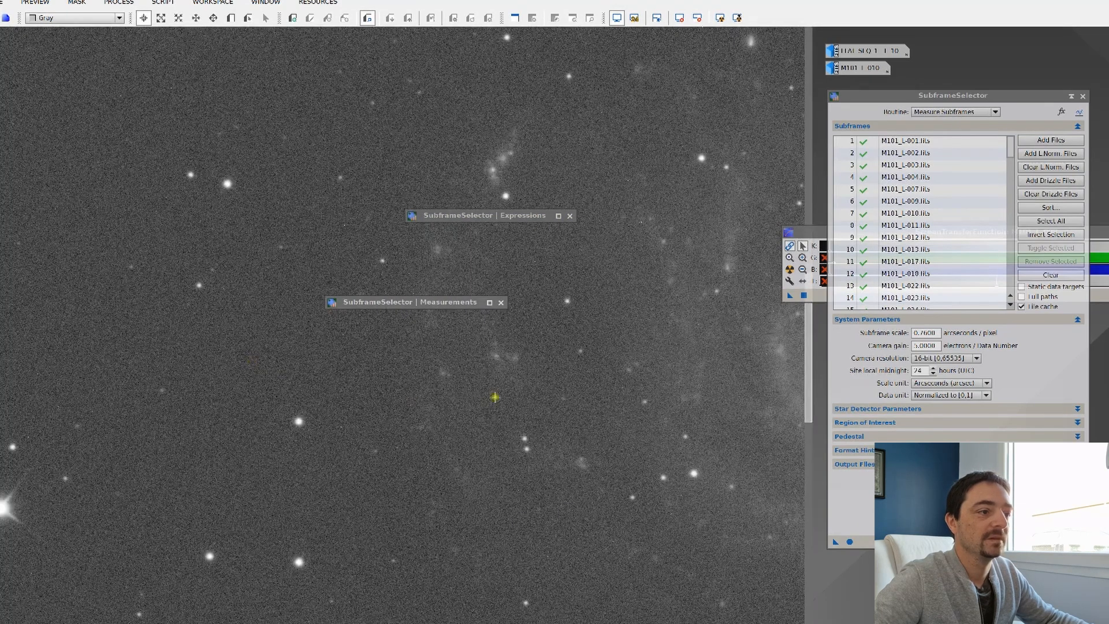
drag(495, 396, 116, 319)
scroll(601, 485, down, 1)
drag(636, 414, 346, 546)
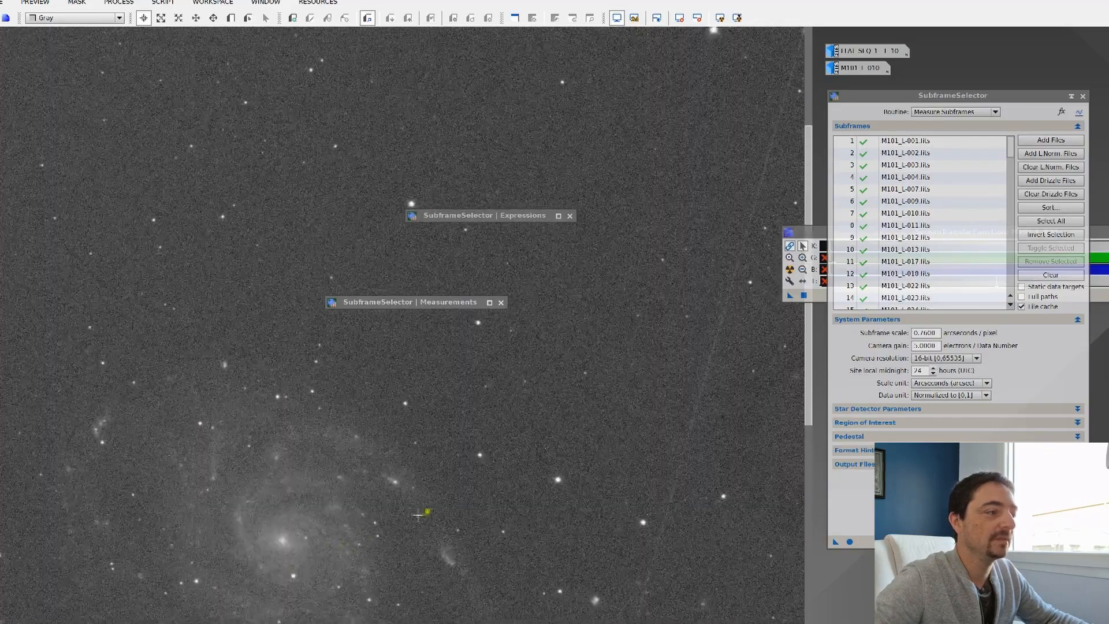
drag(502, 419, 347, 506)
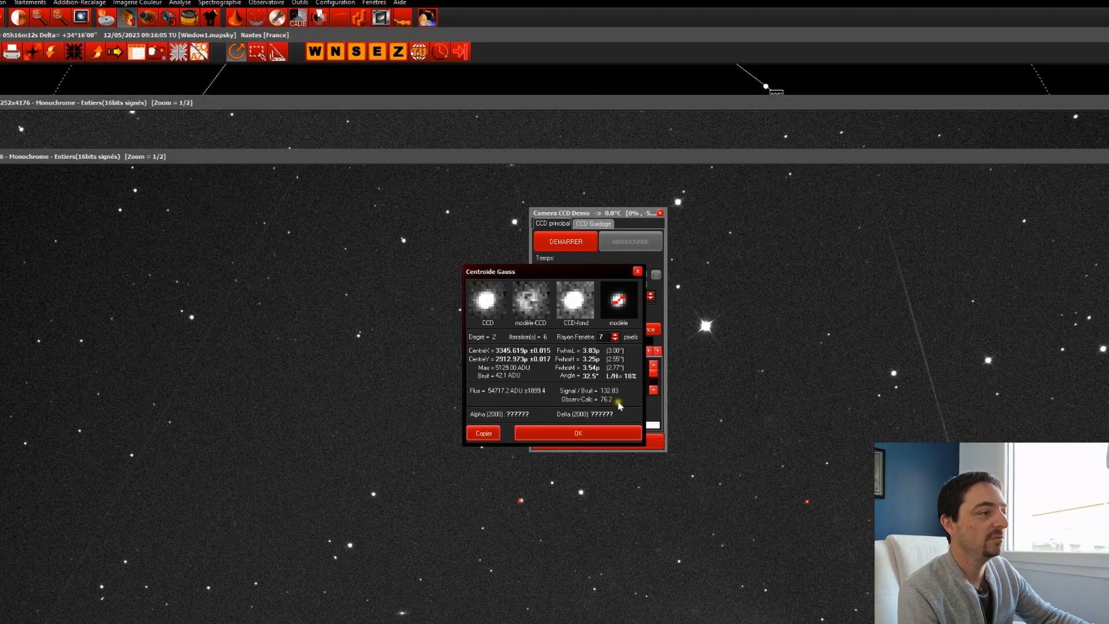
click(612, 435)
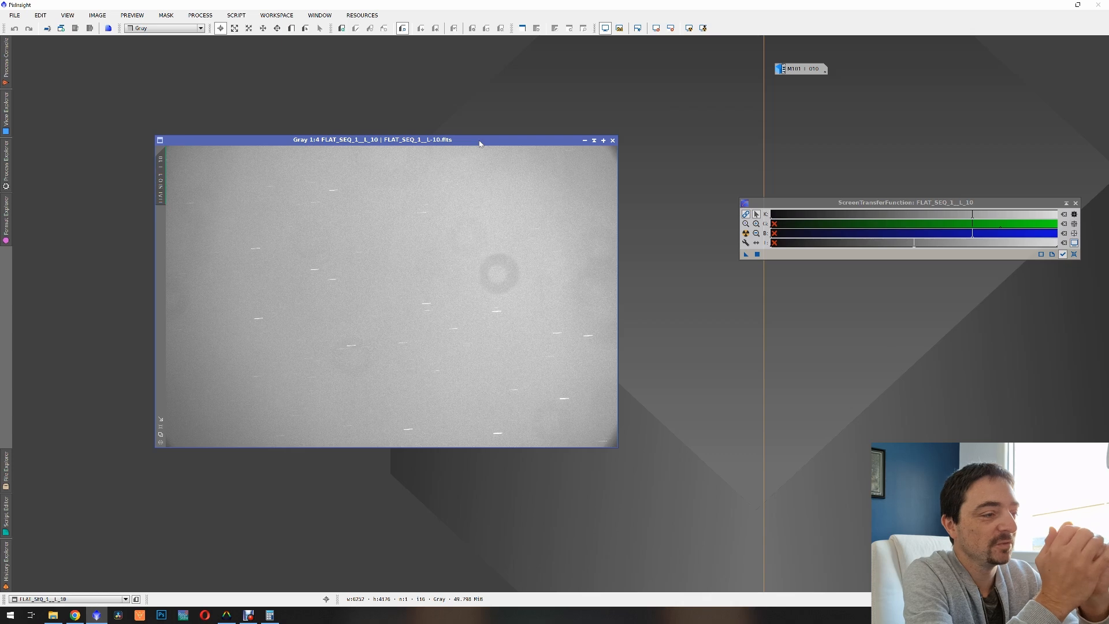
Step: Maximize the FLAT_SEQ_1__L_10 flat frame in PixInsight and examine its star trails and dust rings at different magnifications
double_click(480, 143)
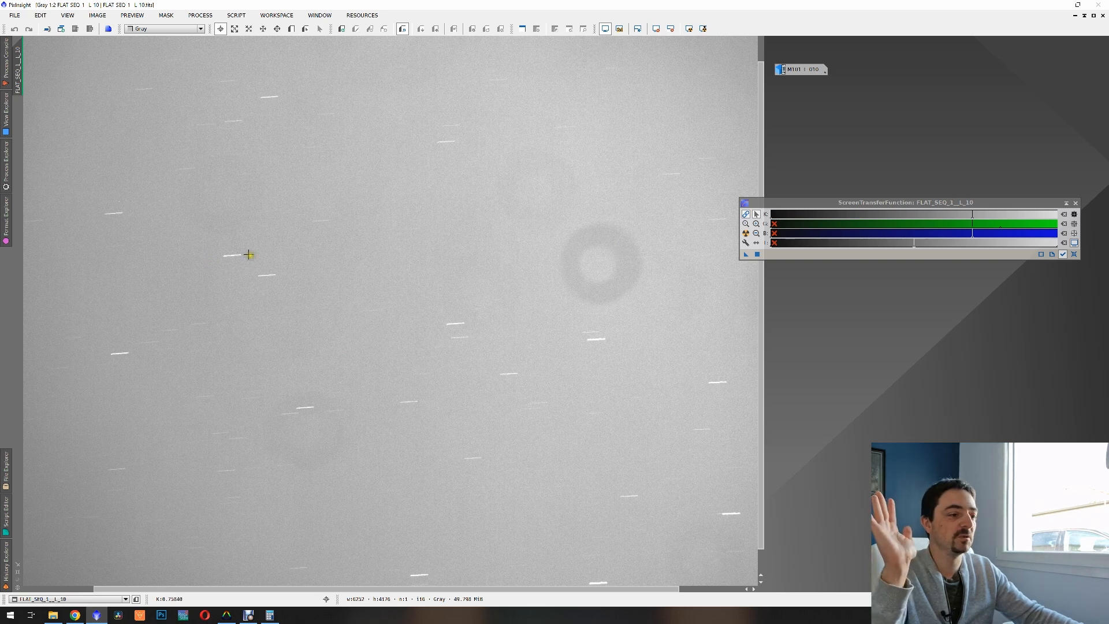
scroll(300, 259, down, 1)
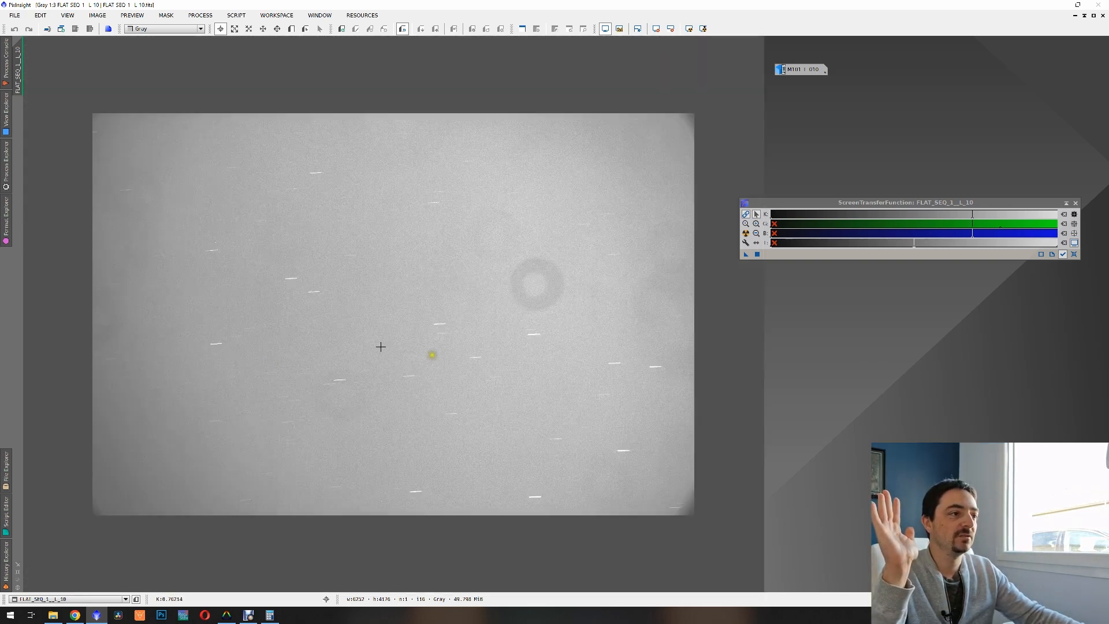
scroll(395, 365, up, 1)
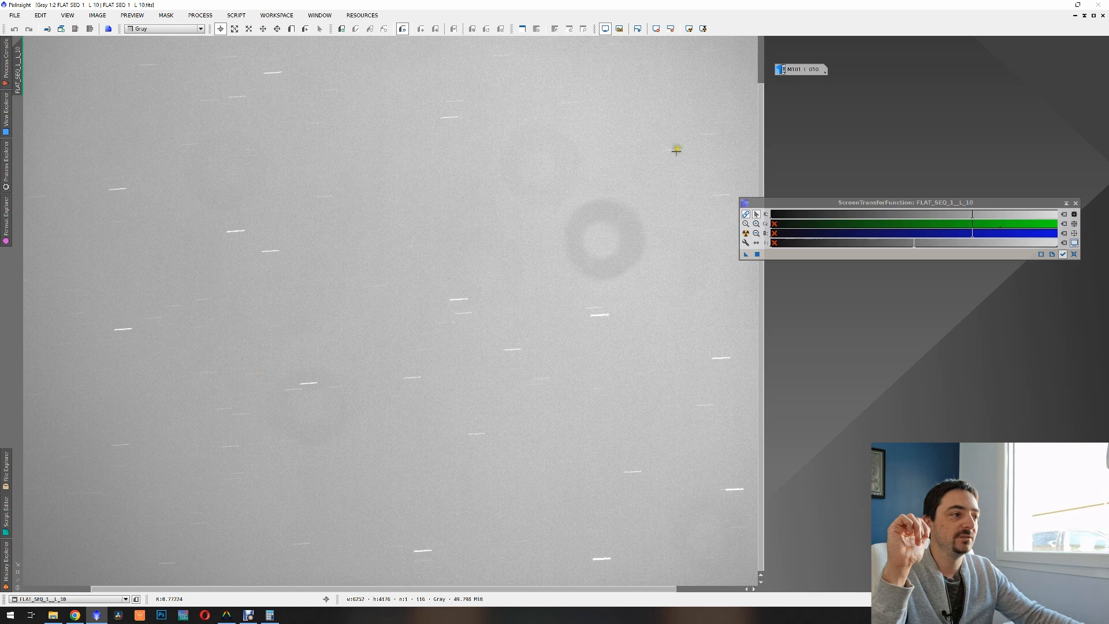
scroll(523, 375, down, 1)
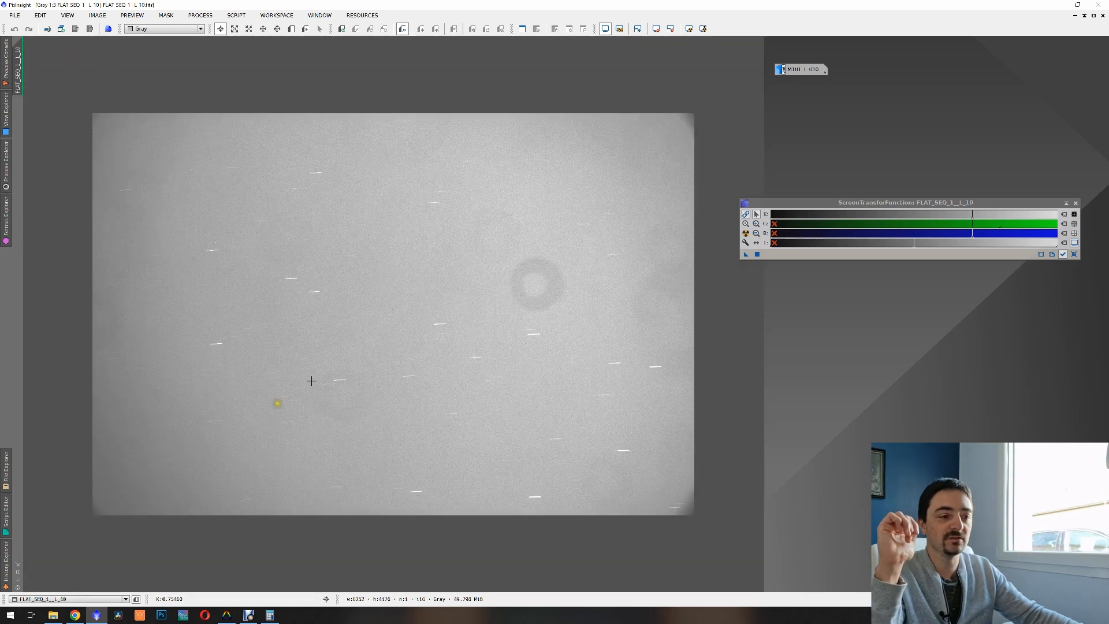
Step: Open M101_L-009.fits in PixInsight from the 2023 04 19 folder, auto-stretch it, and reduce its window to an icon
click(225, 617)
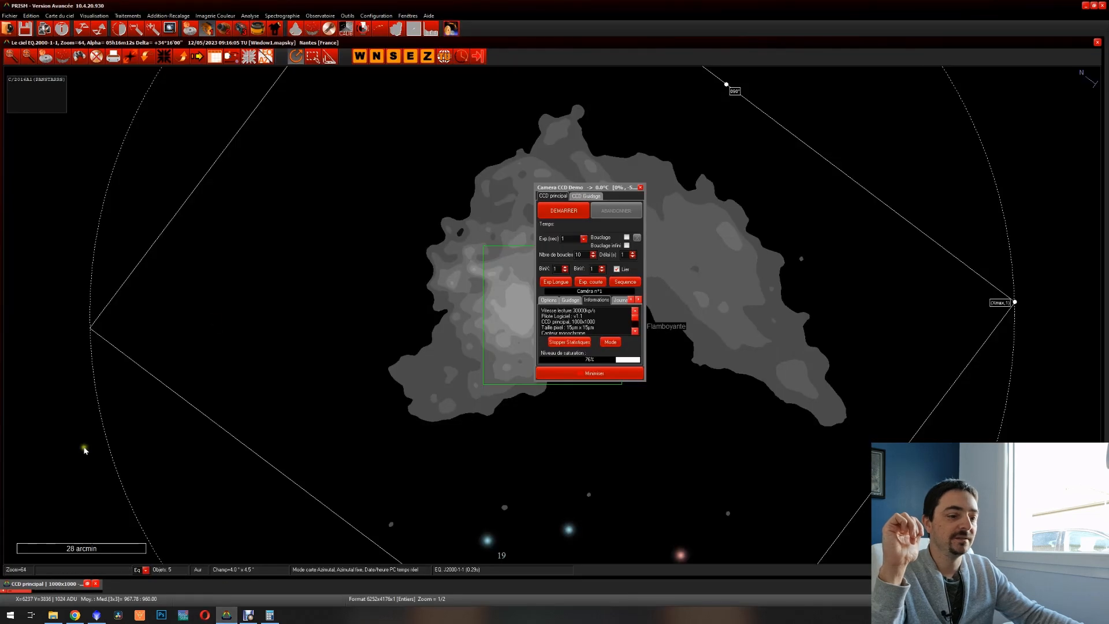
click(53, 615)
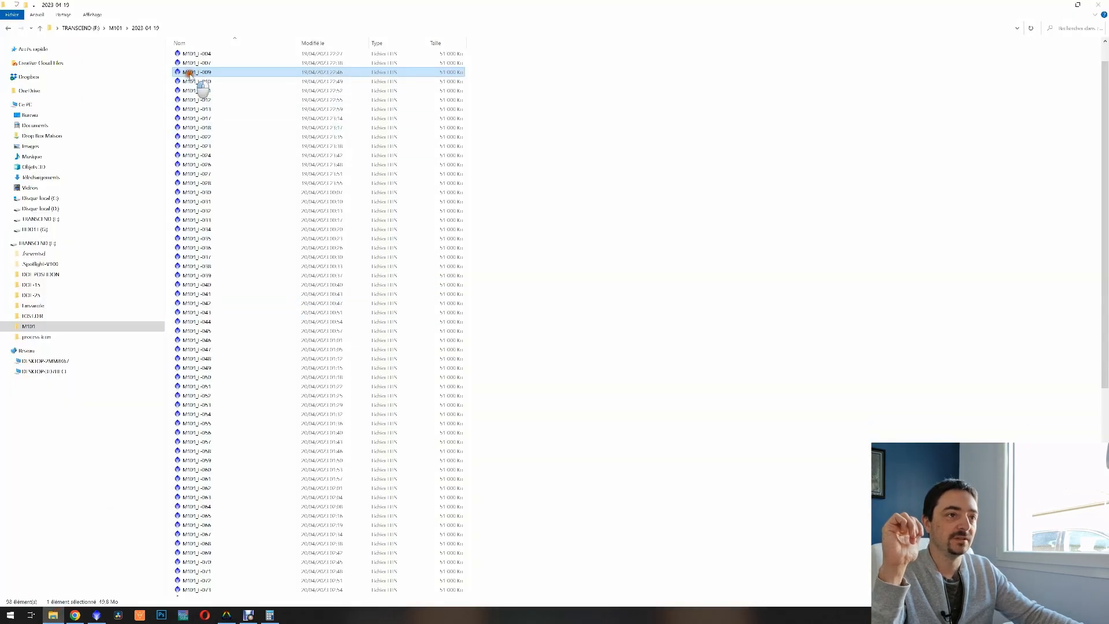
drag(191, 73, 219, 483)
click(746, 233)
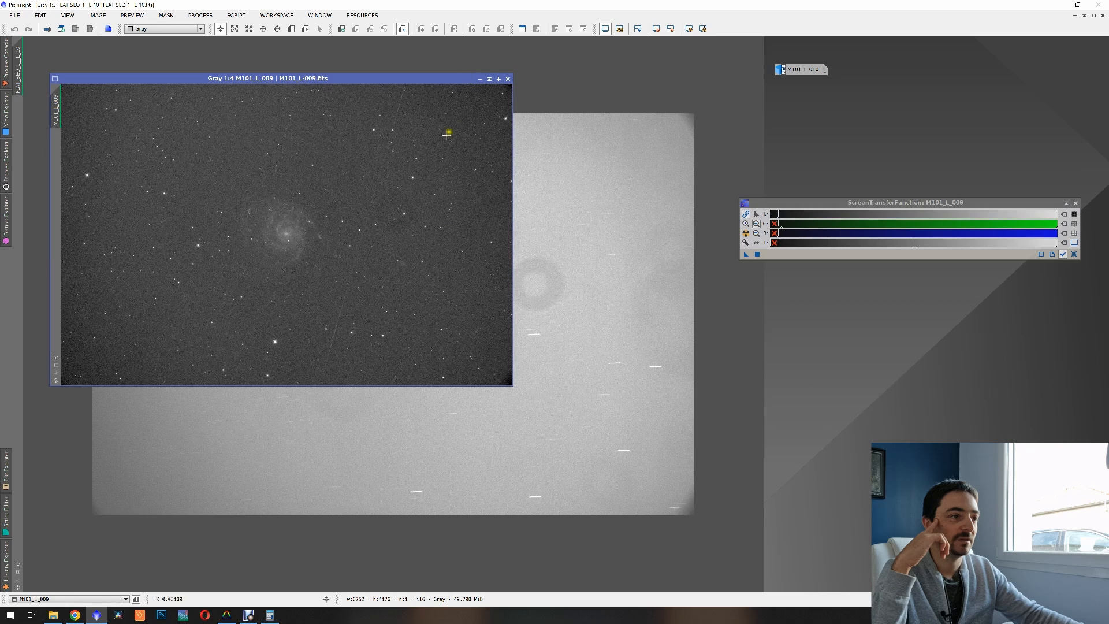
click(481, 78)
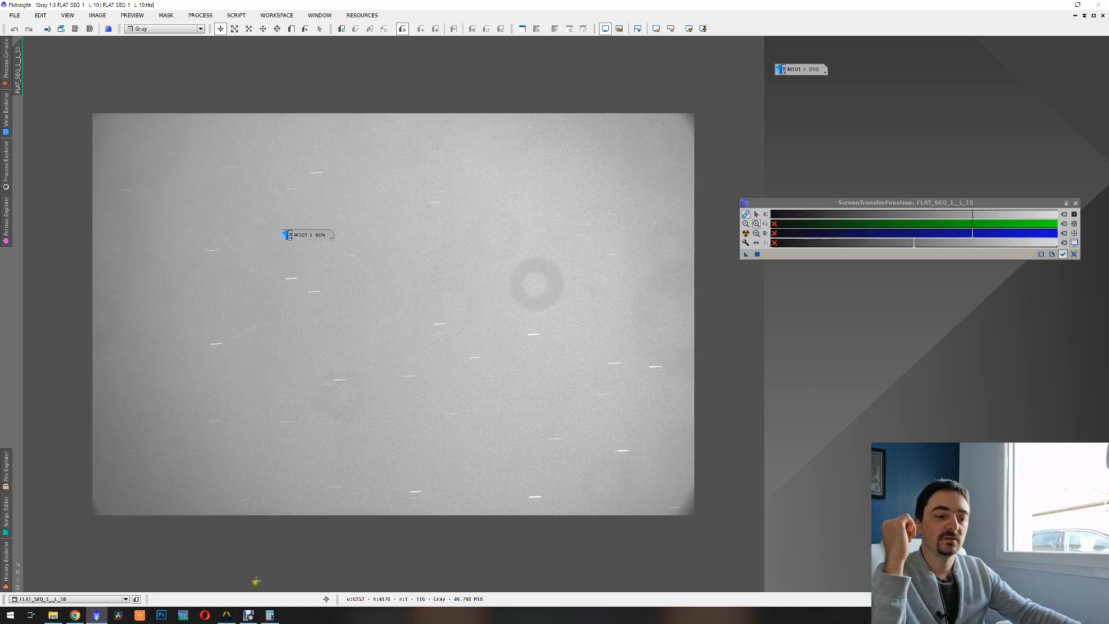
Step: Open HistogramTransformation in PixInsight and select FLAT_SEQ_1__L_10 as its view to inspect the flat's histogram
click(229, 615)
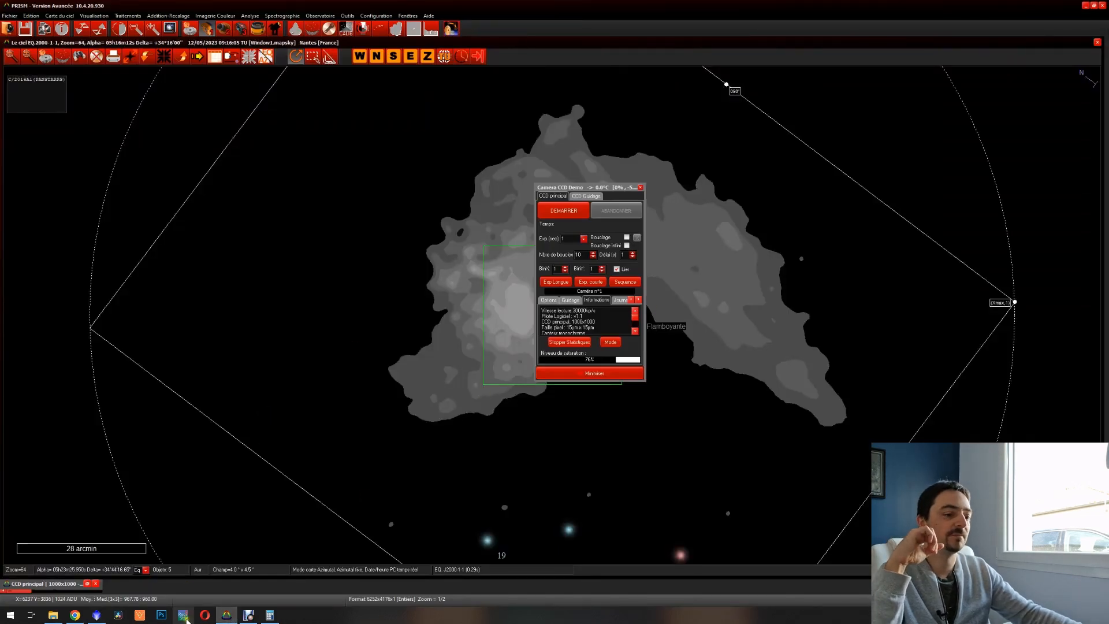
click(227, 616)
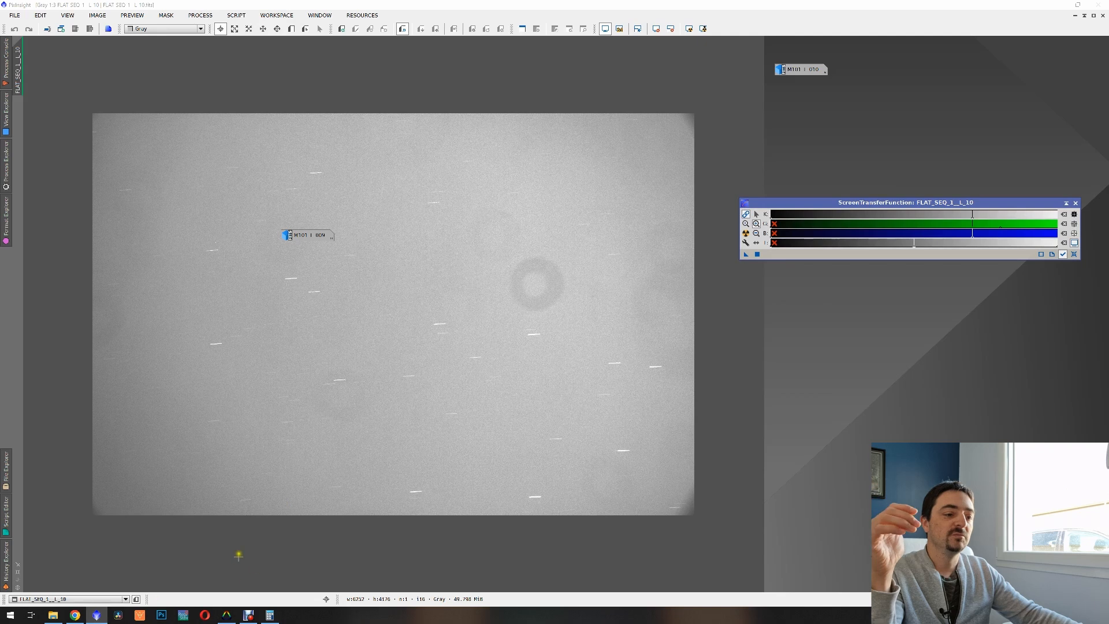
click(277, 15)
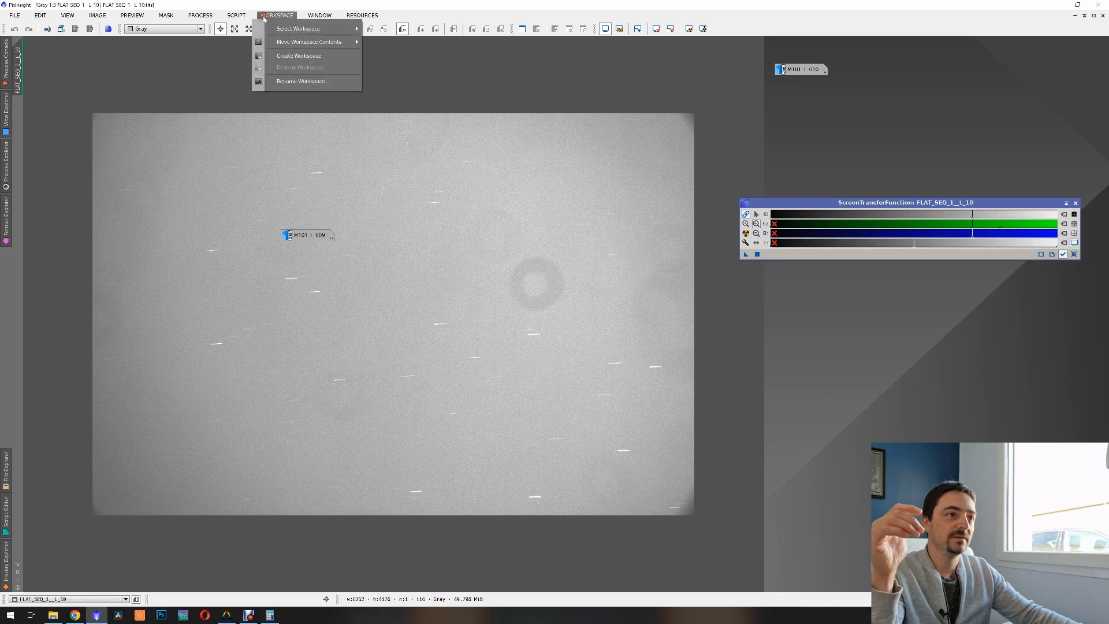
mouse_move(209, 18)
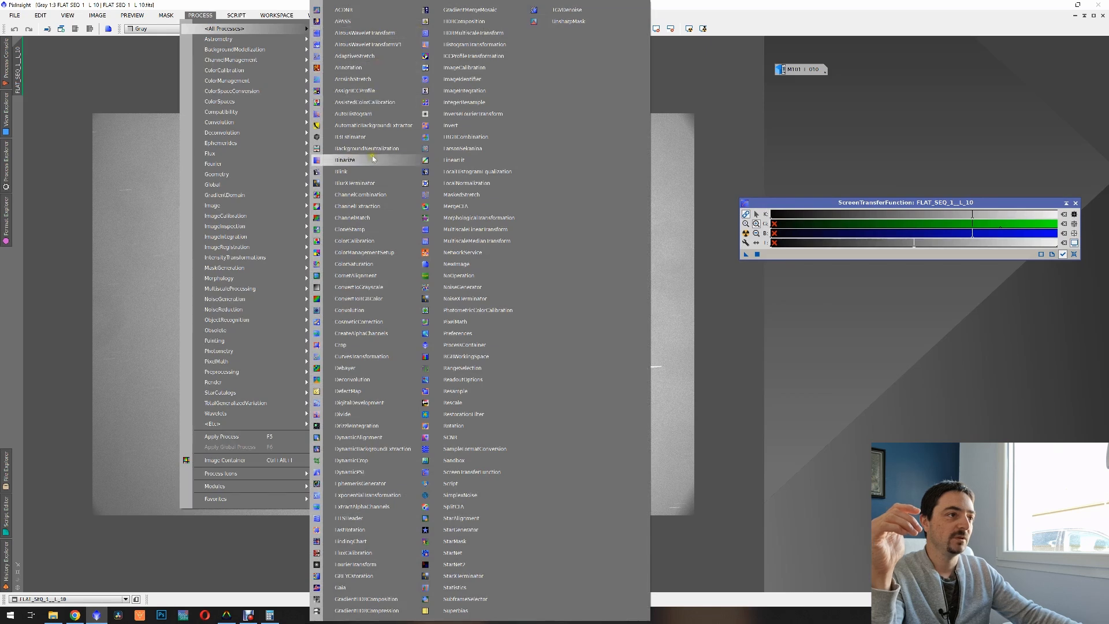
click(474, 44)
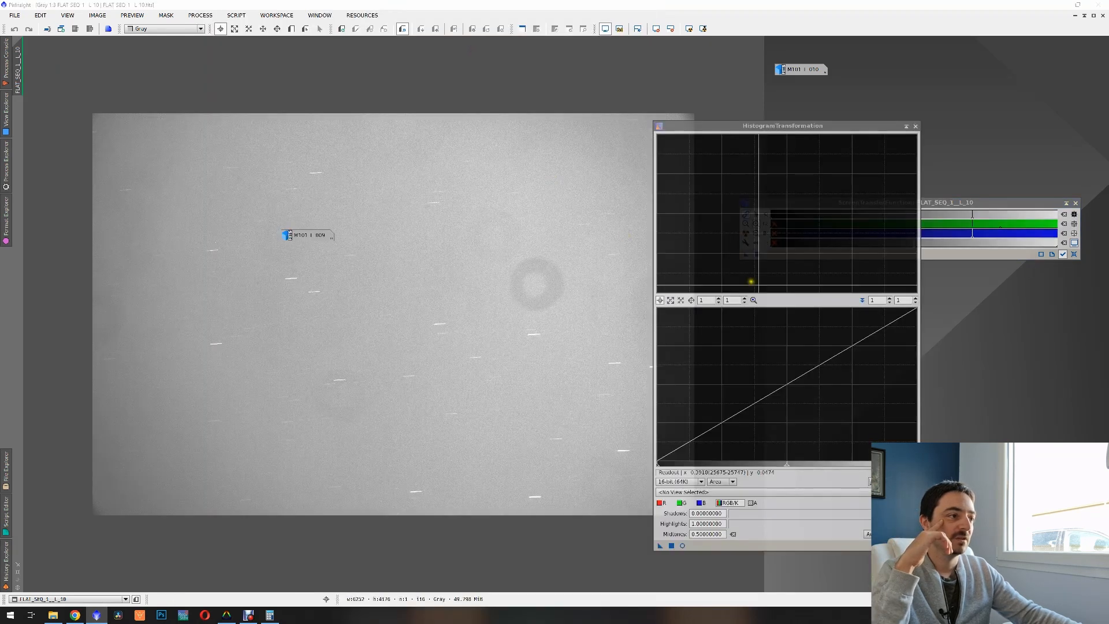
click(715, 490)
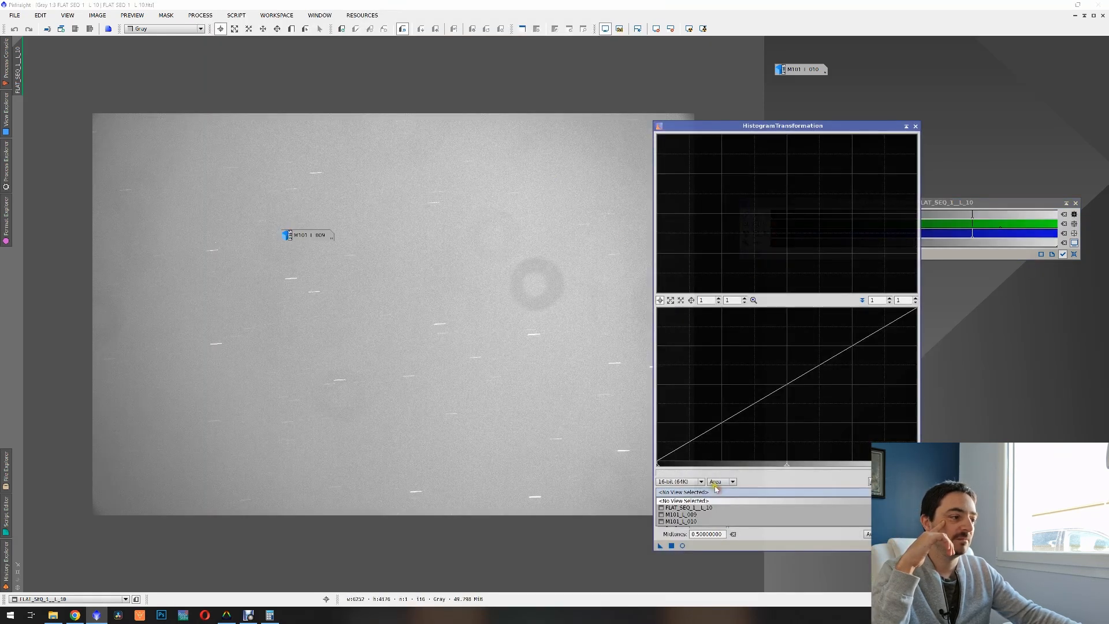
click(688, 508)
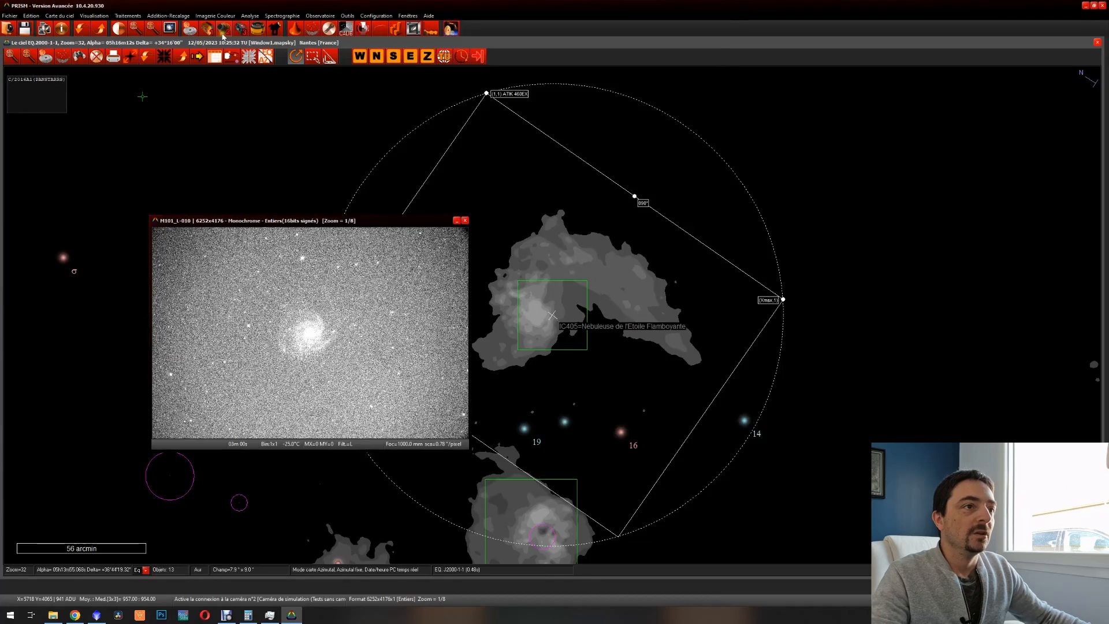
Step: Connect the simulation CCD camera in PRISM and move its control window beside the M101_L-010 image
click(206, 33)
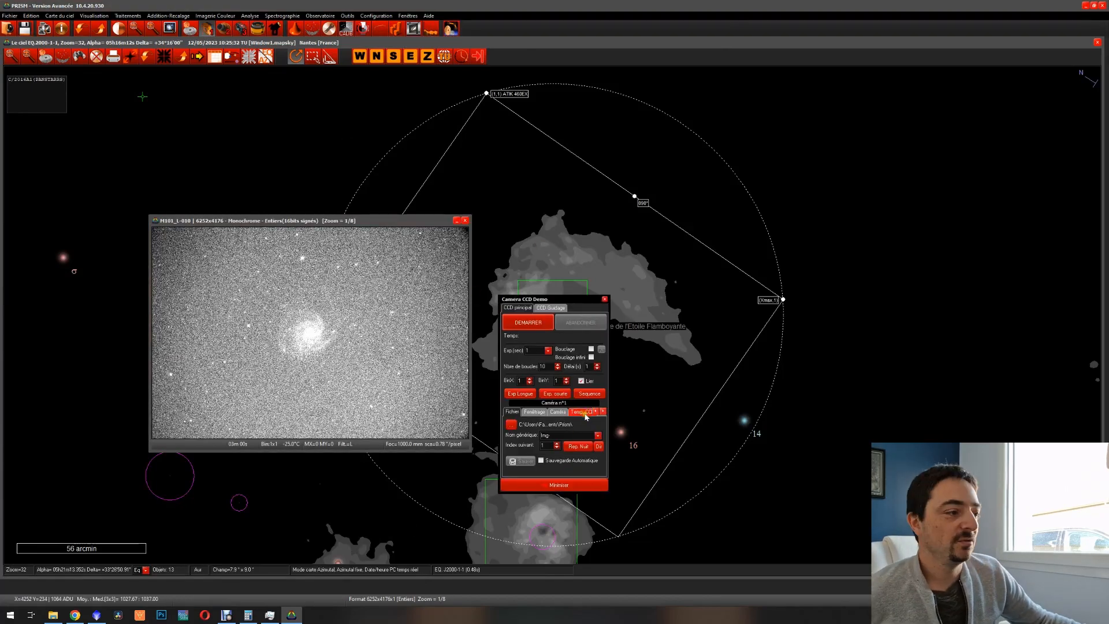
click(602, 412)
click(603, 412)
click(603, 411)
drag(547, 299, 654, 220)
Step: Show the camera's information page with the saturation level, and start a 1-second exposure on the main CCD
click(711, 331)
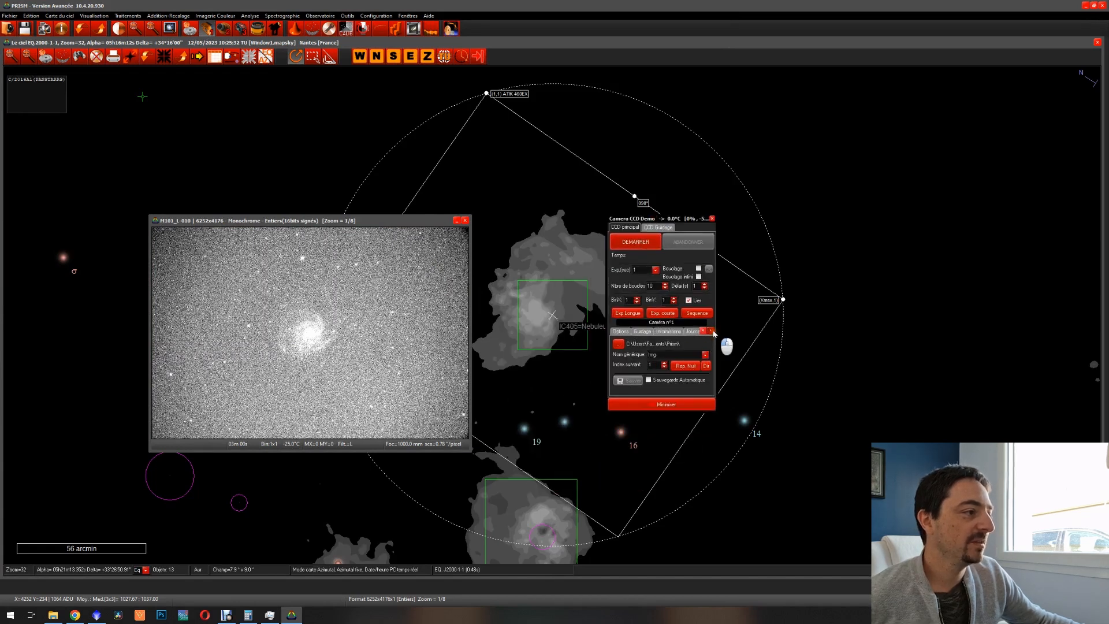
click(711, 332)
click(648, 331)
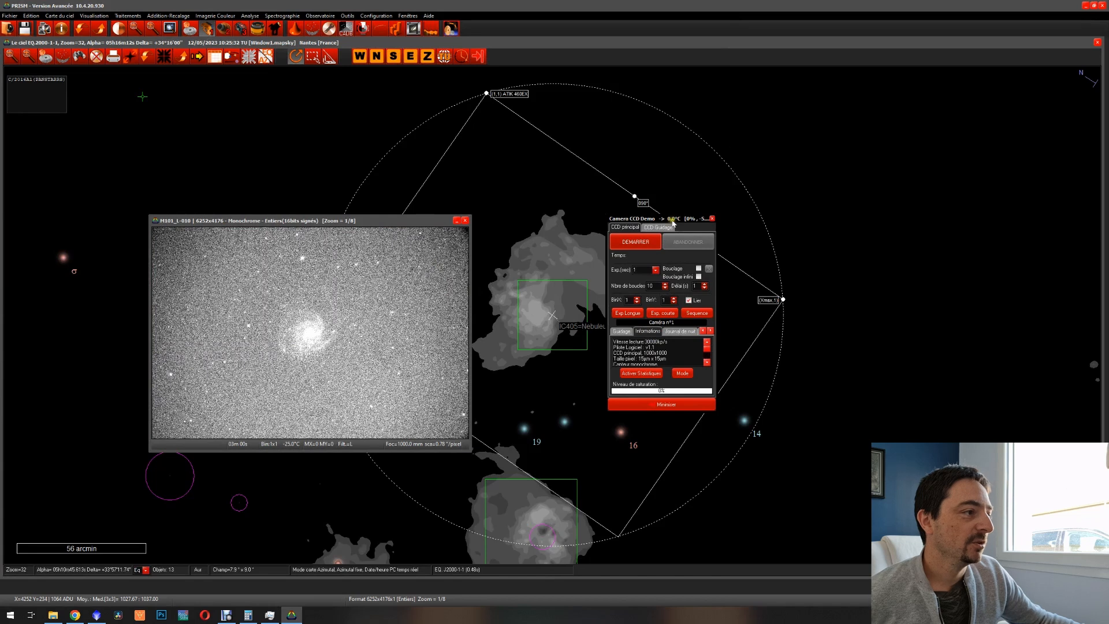
click(647, 245)
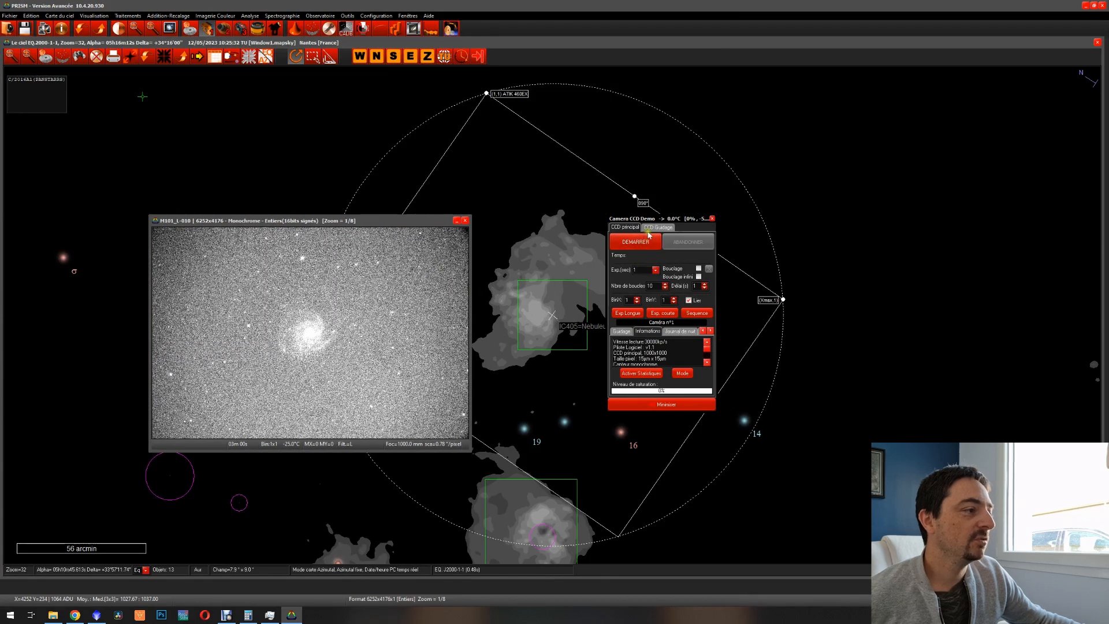
click(624, 247)
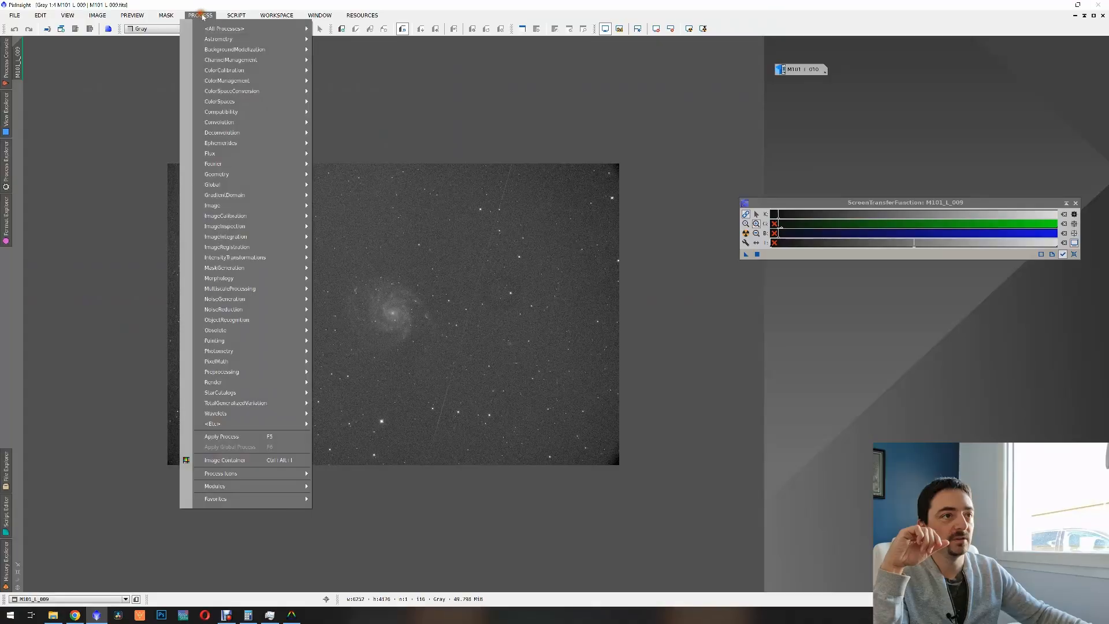
Step: Open Statistics in PixInsight for M101_L_009, read its values in the 16-bit [0,65535] range, and close the tool
mouse_move(222, 31)
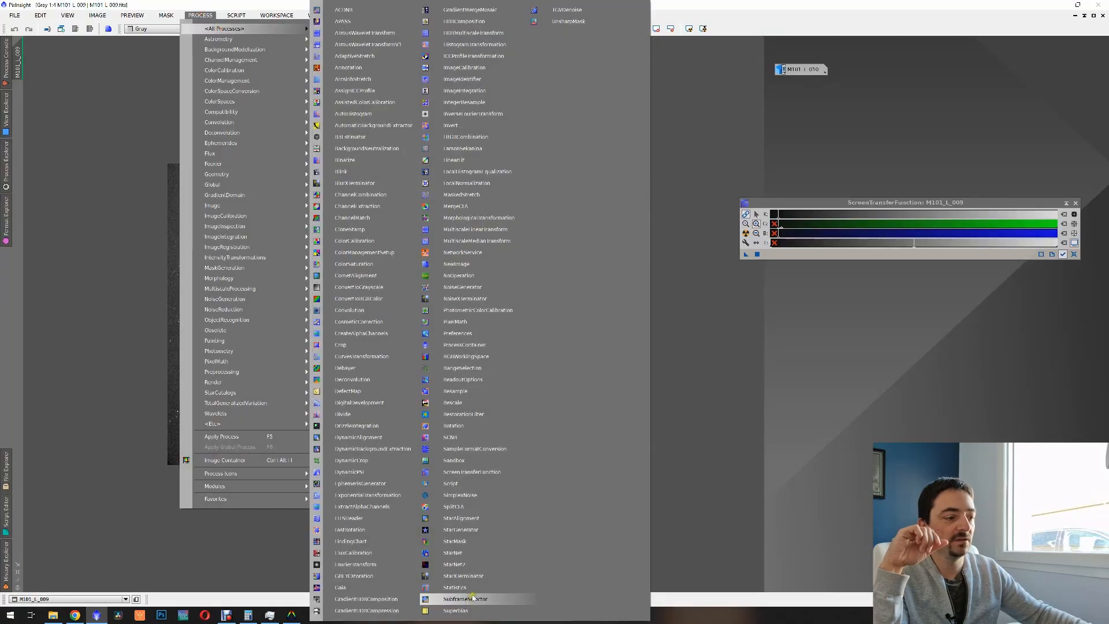
click(456, 587)
click(234, 121)
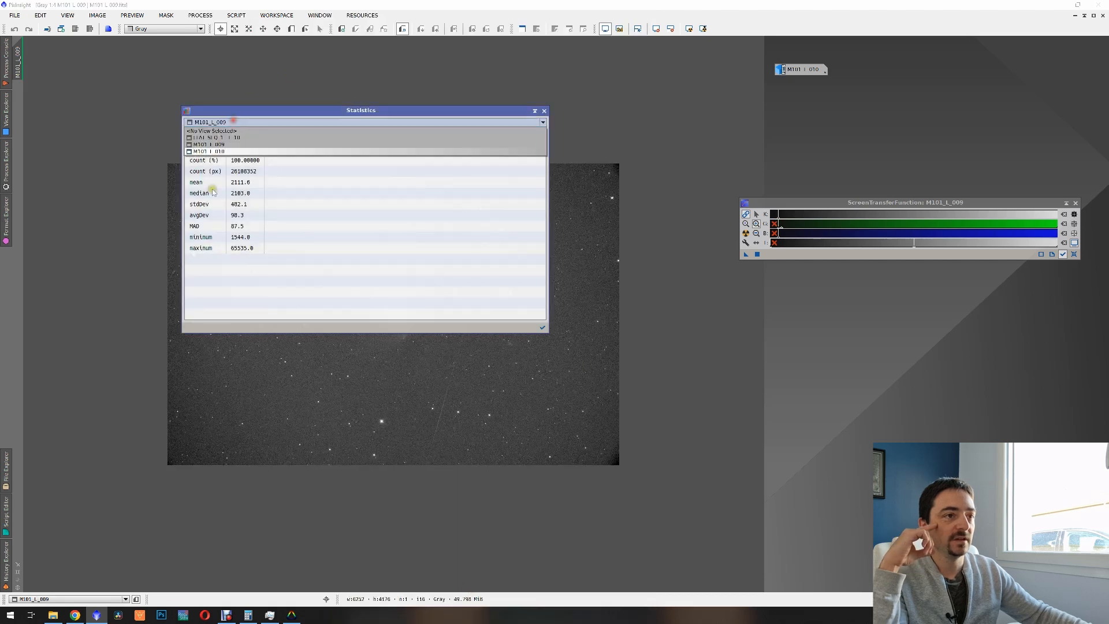
click(219, 122)
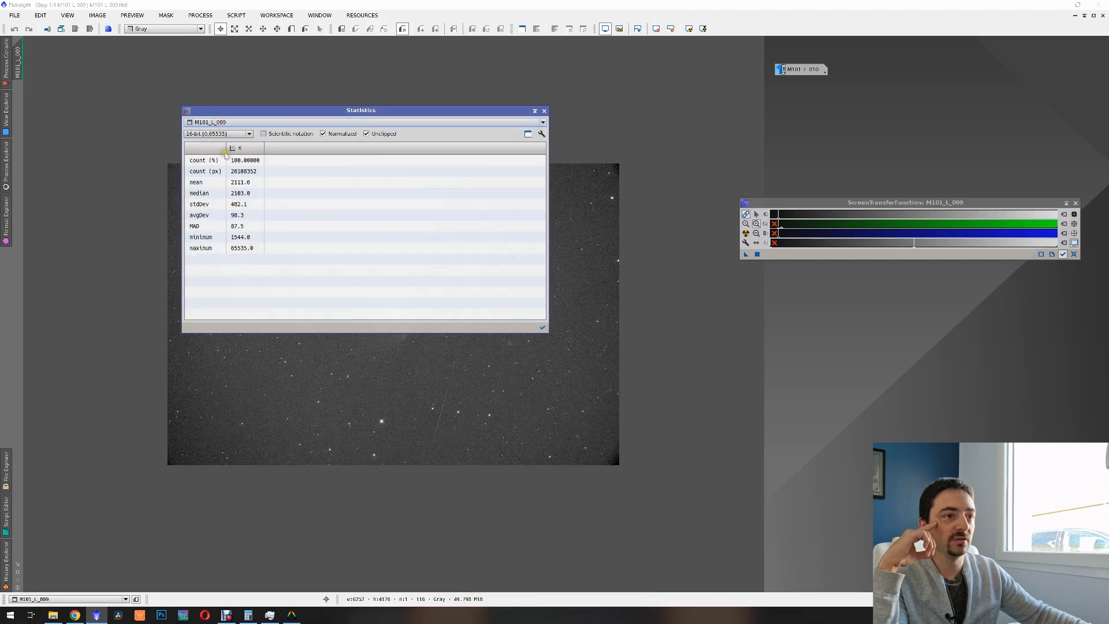
click(219, 133)
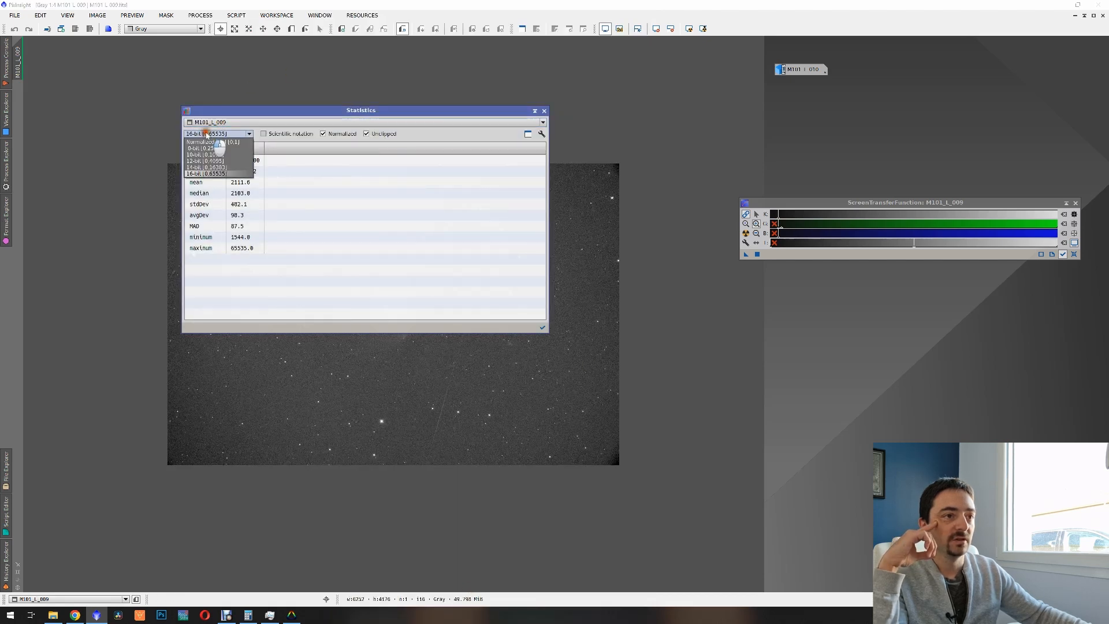
click(217, 173)
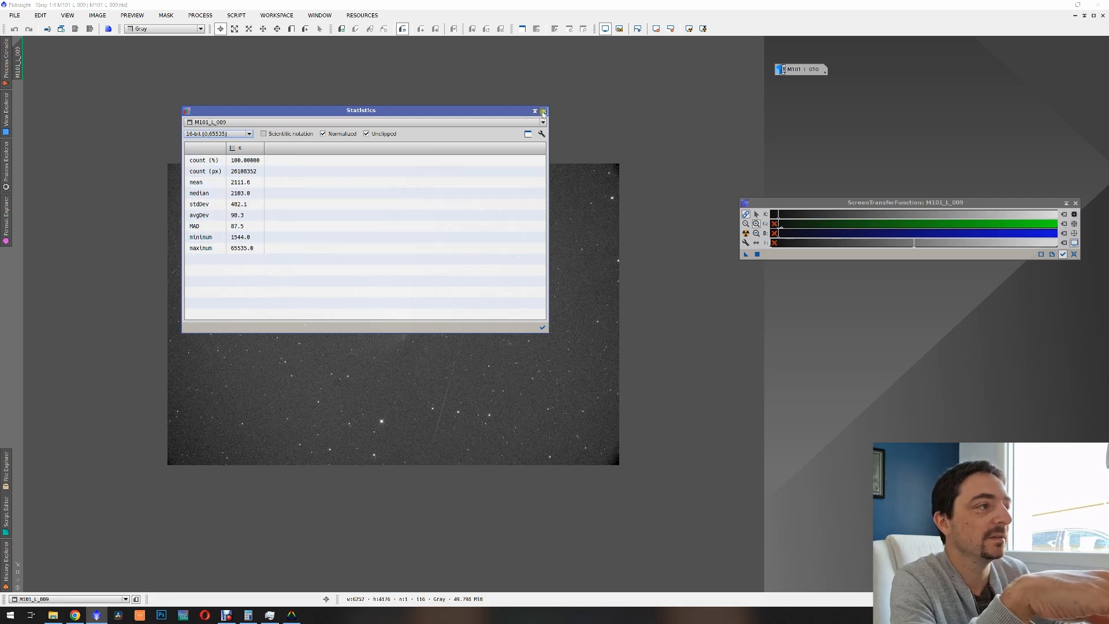
drag(530, 114, 900, 143)
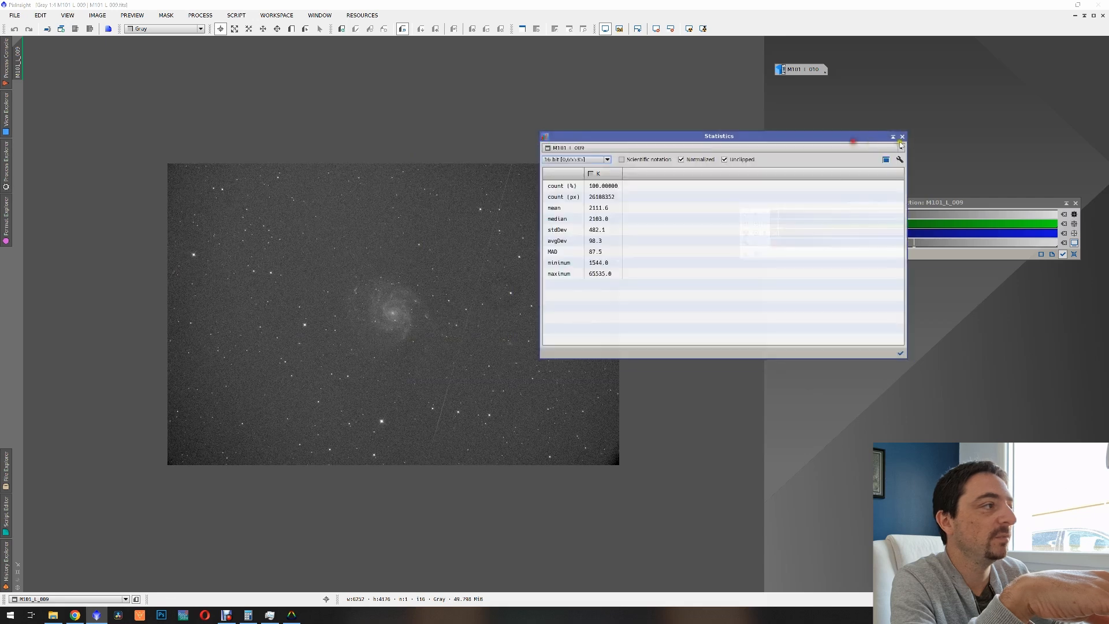
click(903, 136)
Step: Create a small preview over a star-free patch of sky background beside the galaxy in M101_L_009
scroll(218, 243, up, 3)
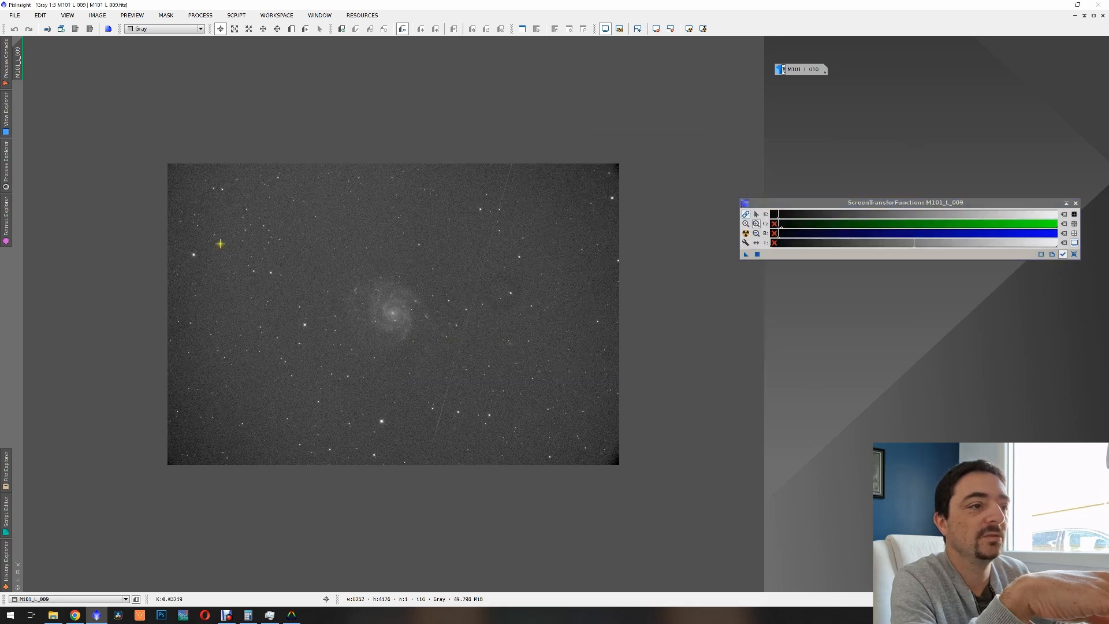
click(291, 28)
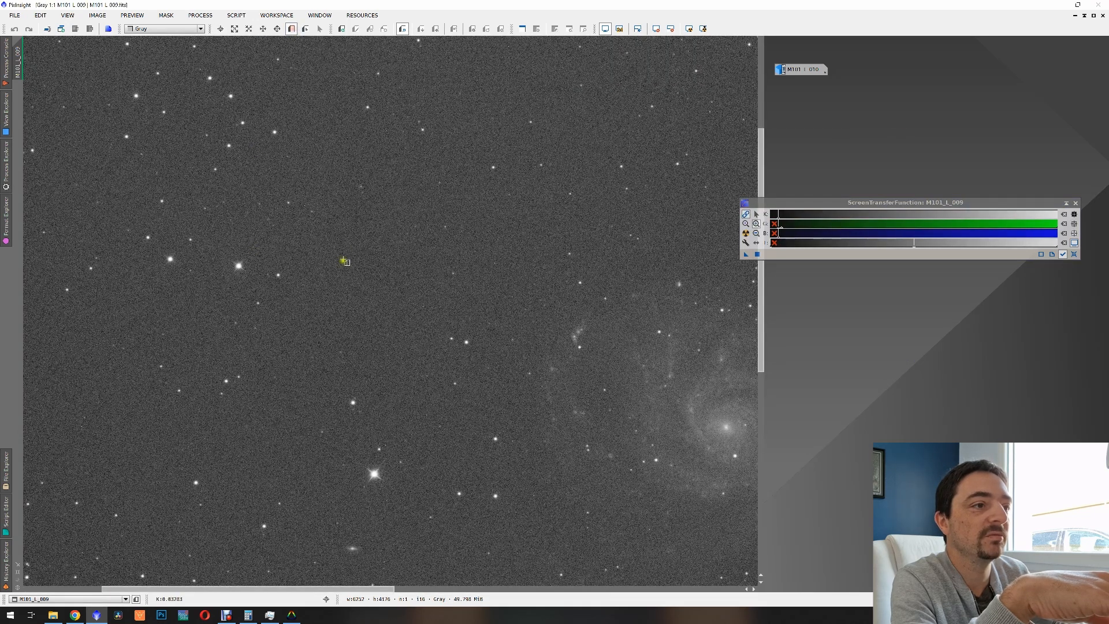
drag(342, 263, 354, 280)
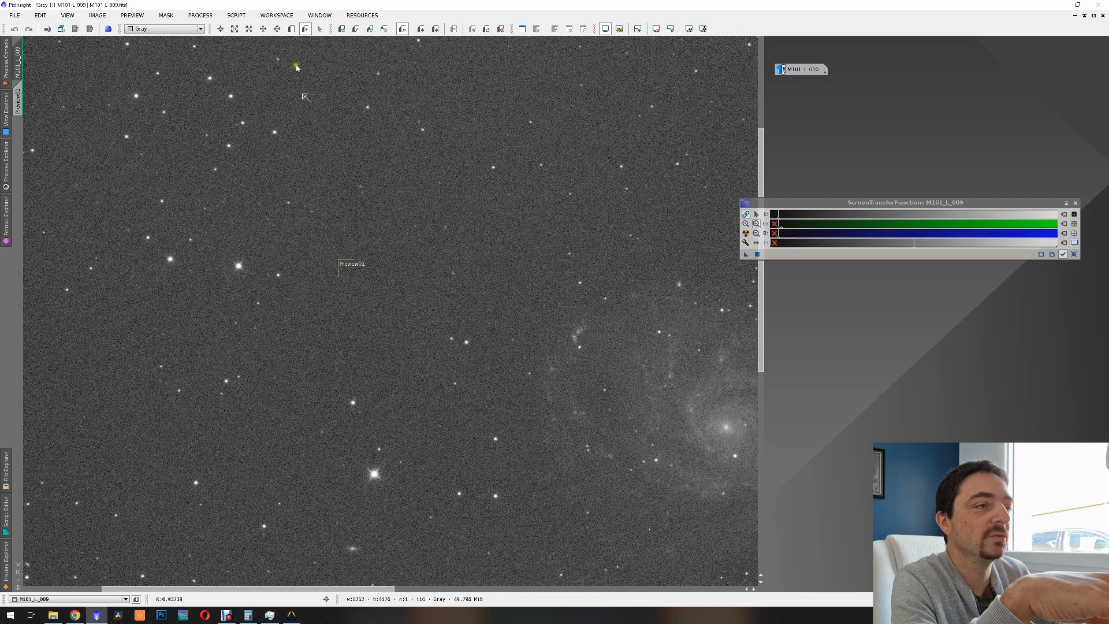
Step: Open Statistics for the M101_L_009 background preview and examine its median, stdDev, avgDev and MAD values
click(210, 16)
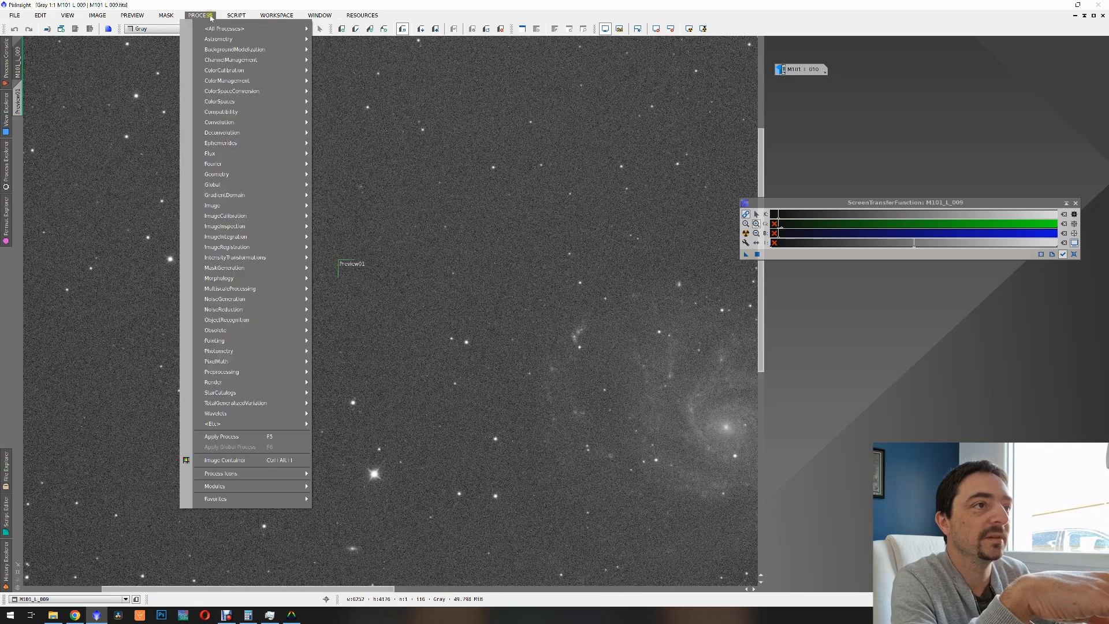
mouse_move(209, 28)
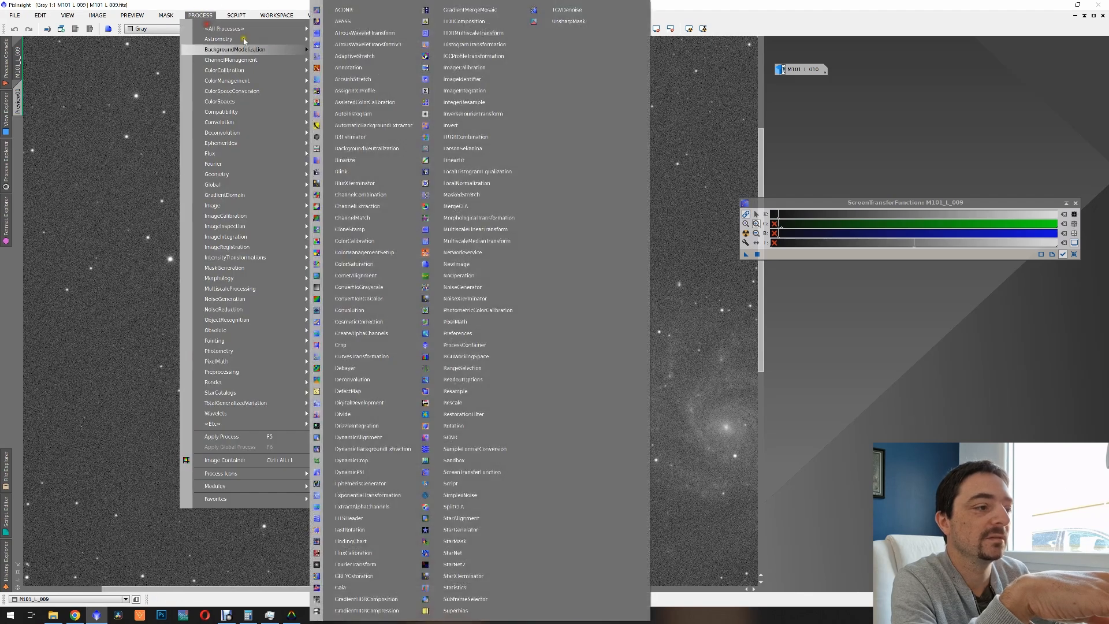
click(461, 589)
click(598, 149)
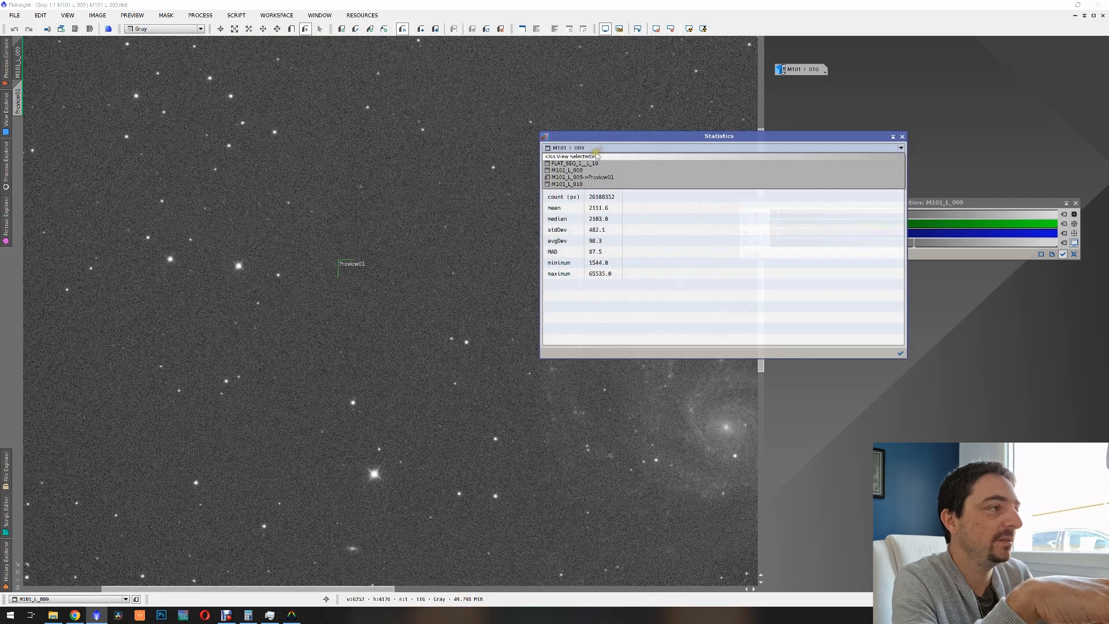
click(601, 177)
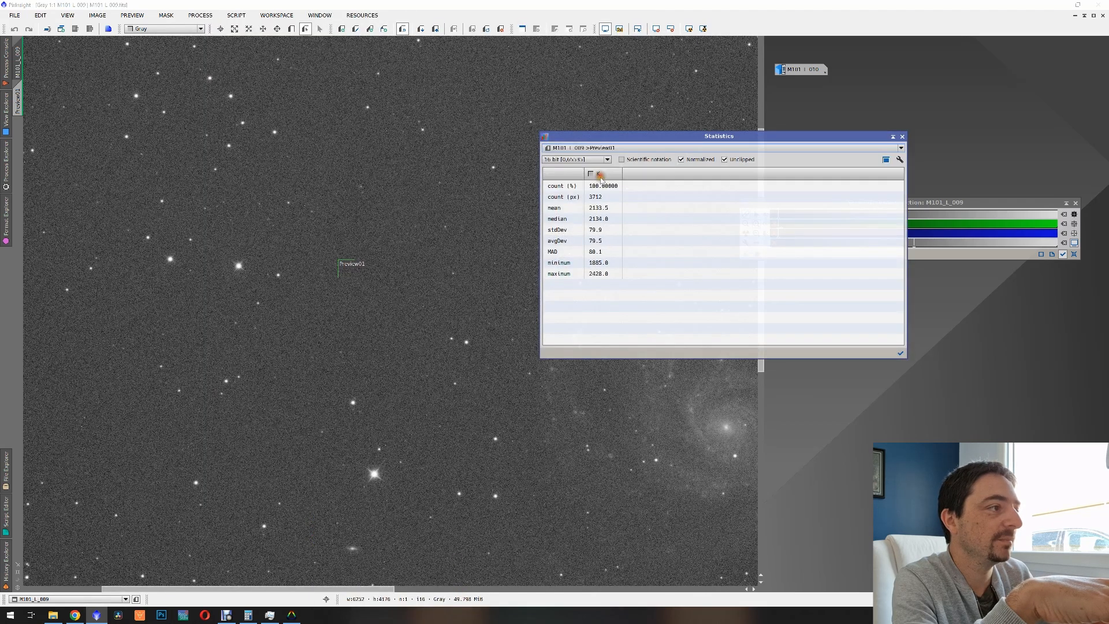
click(569, 239)
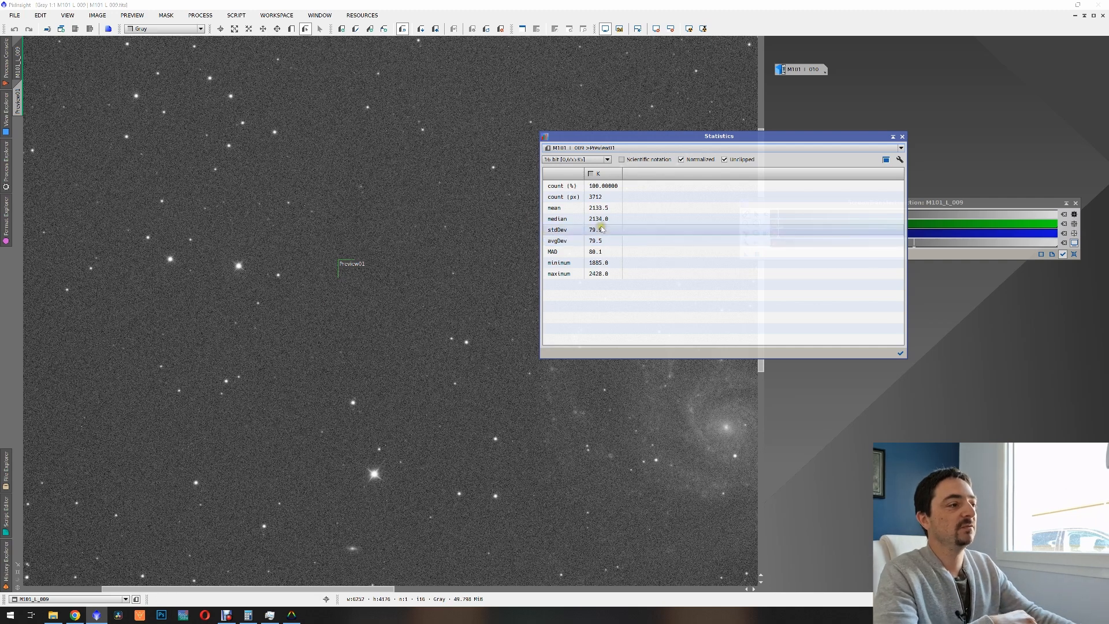
click(609, 218)
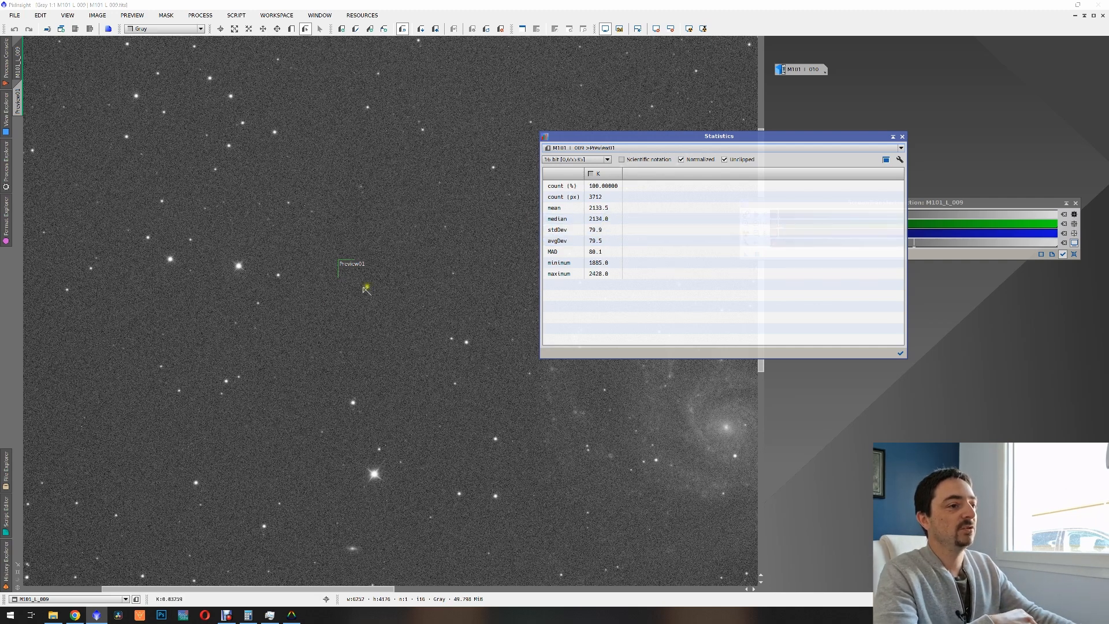
click(588, 253)
click(605, 243)
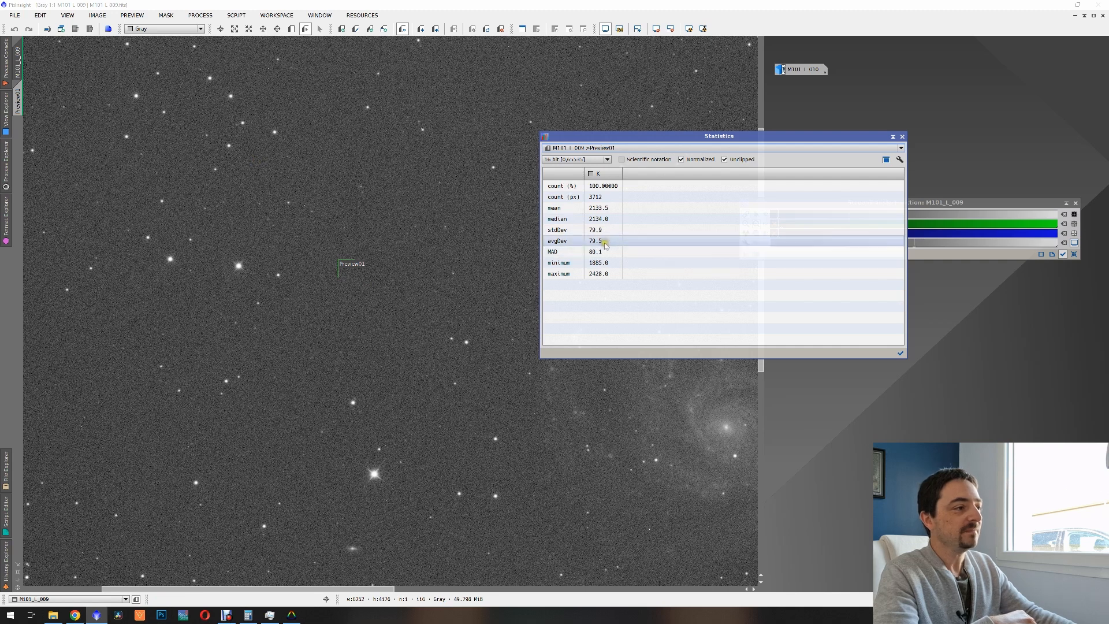
click(596, 231)
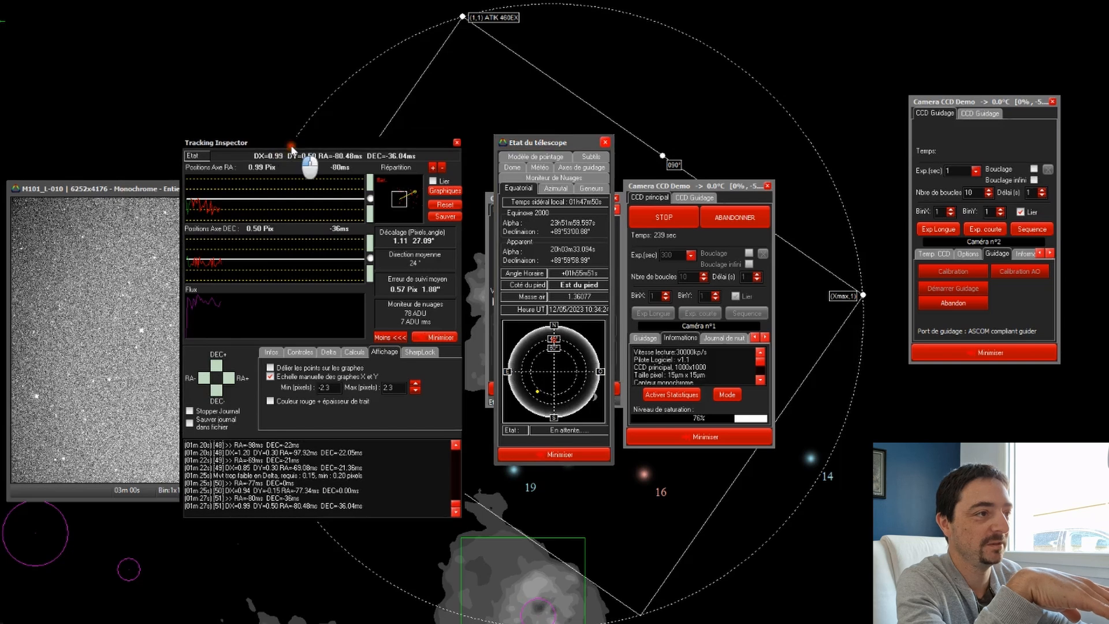
Step: In PRISM, move the Tracking Inspector over the M101_L-010 image and show its calculated Alpha, Delta and total guiding errors
drag(284, 145, 194, 93)
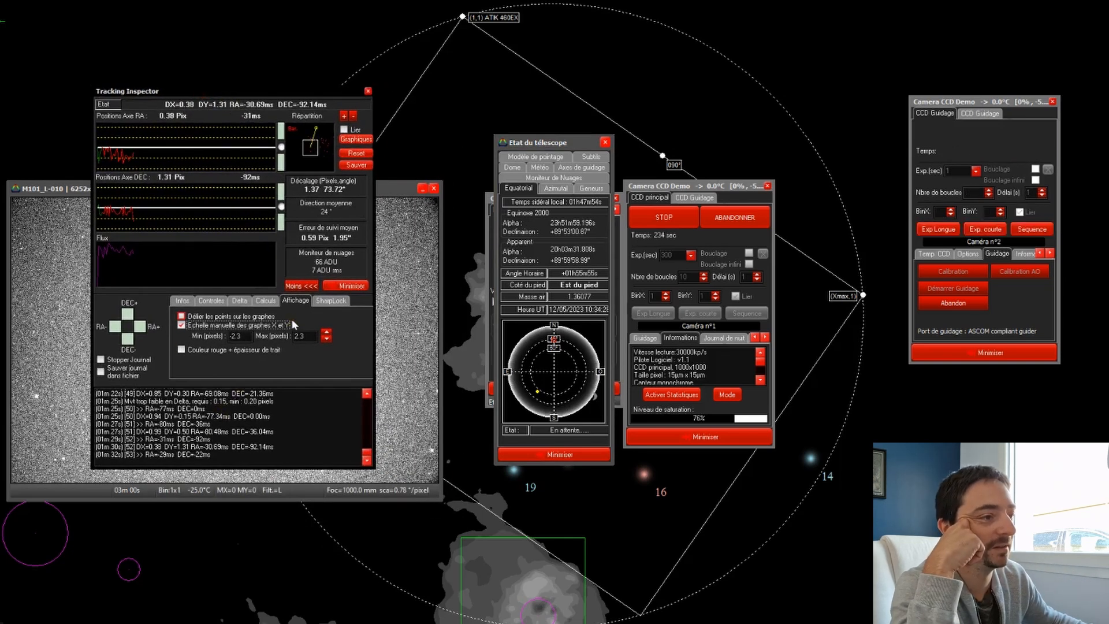
click(181, 316)
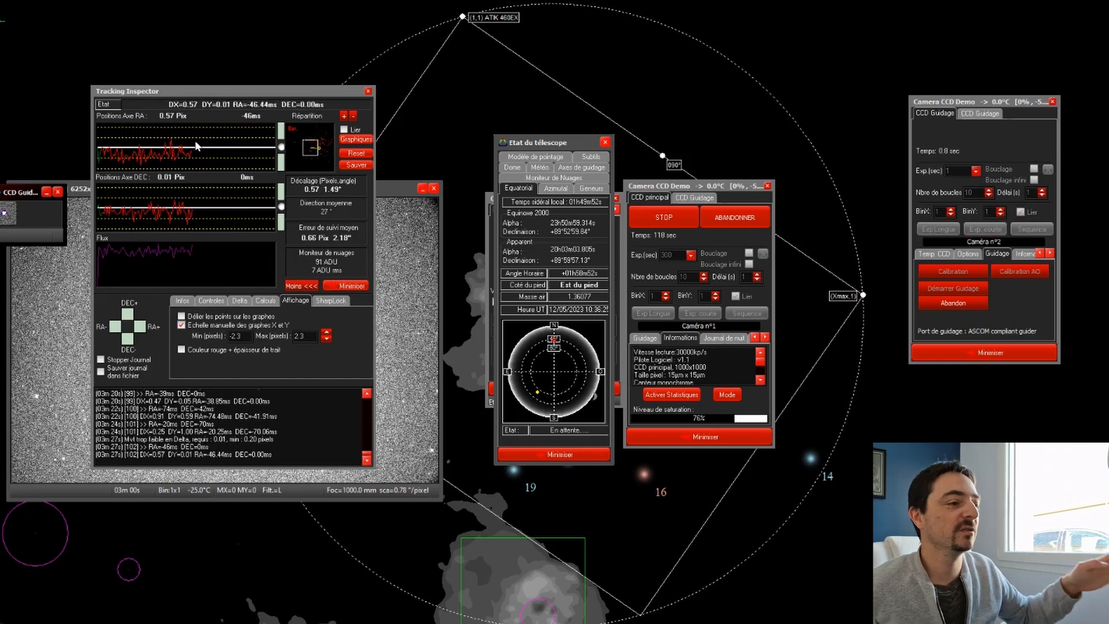
click(261, 302)
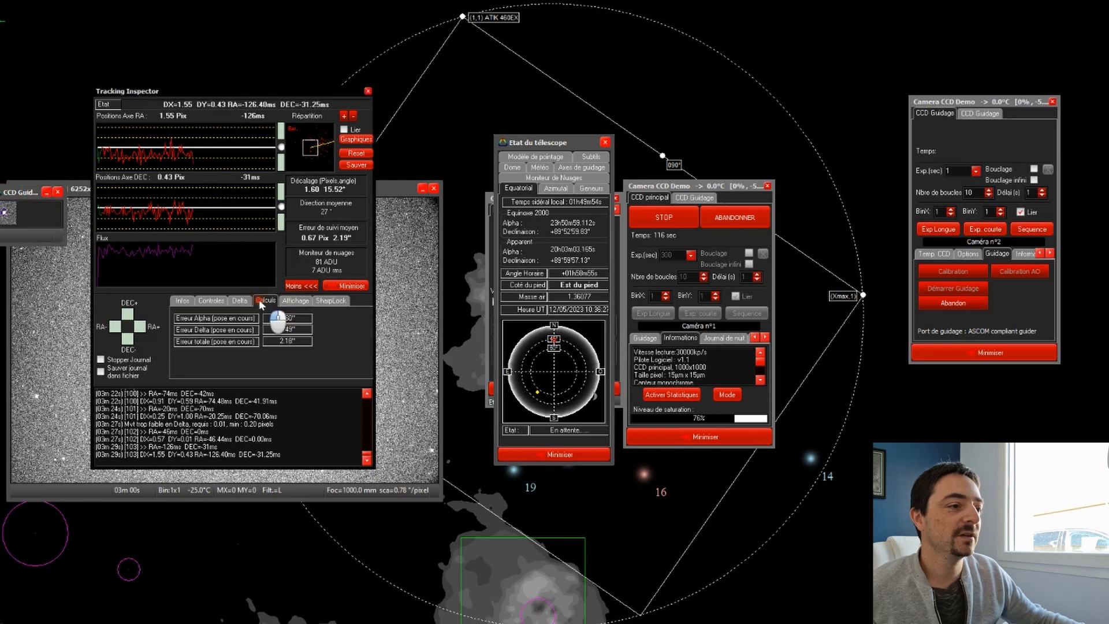
click(921, 230)
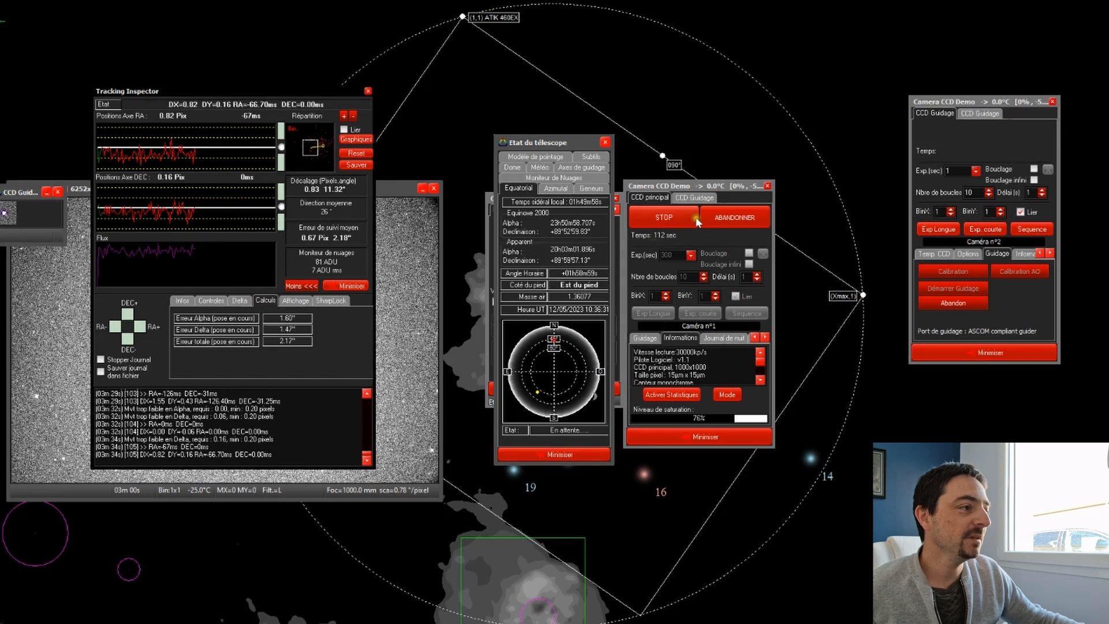